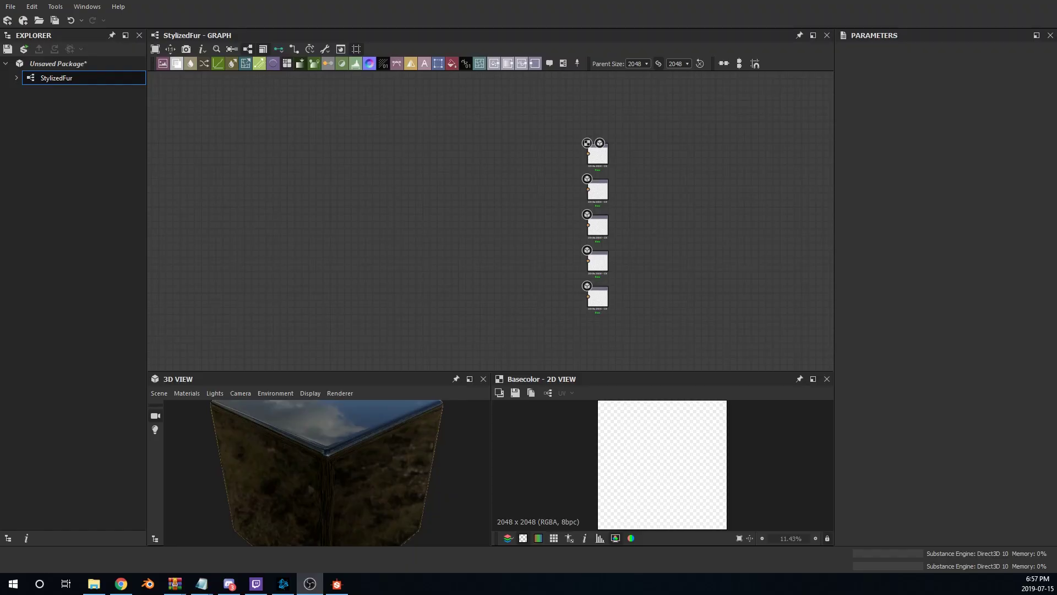
# Add a Waveform 1 generator node to the empty area of the StylizedFur graph
pyautogui.moveTo(267, 248); pyautogui.dragTo(368, 264, button='middle')
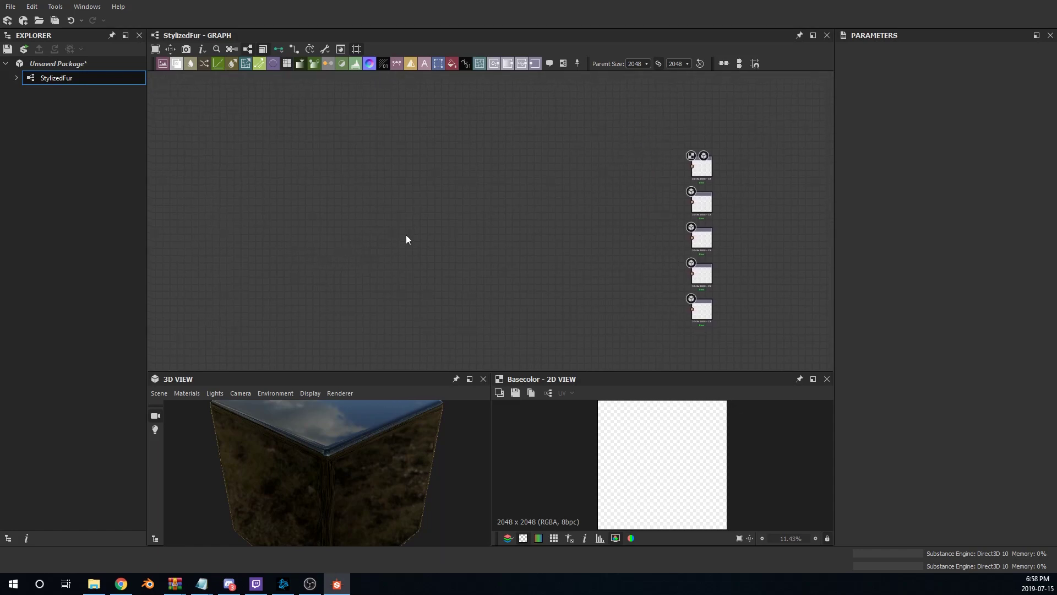
pyautogui.press('space')
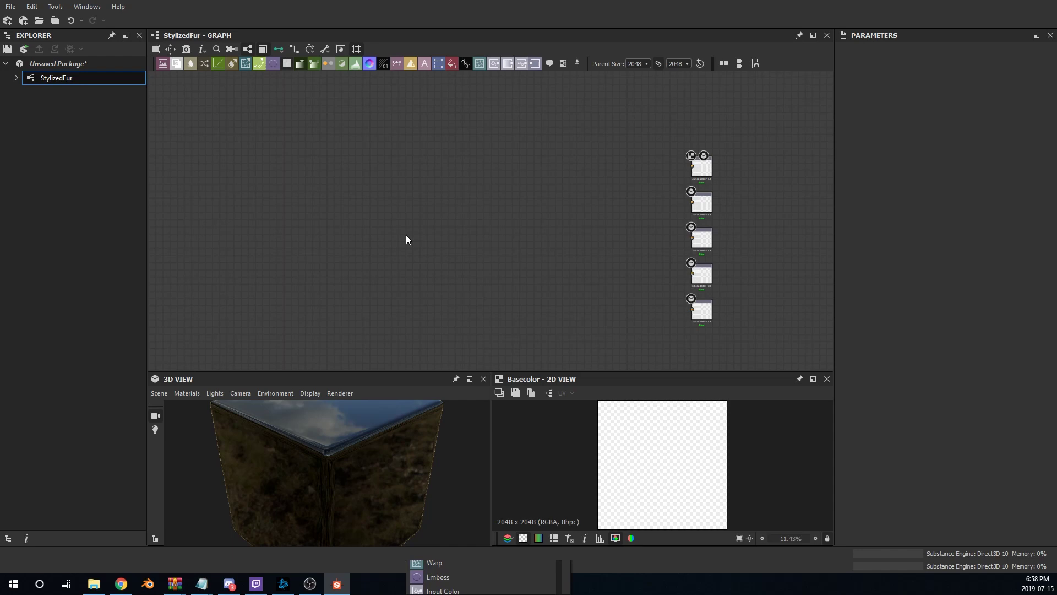
pyautogui.write('s')
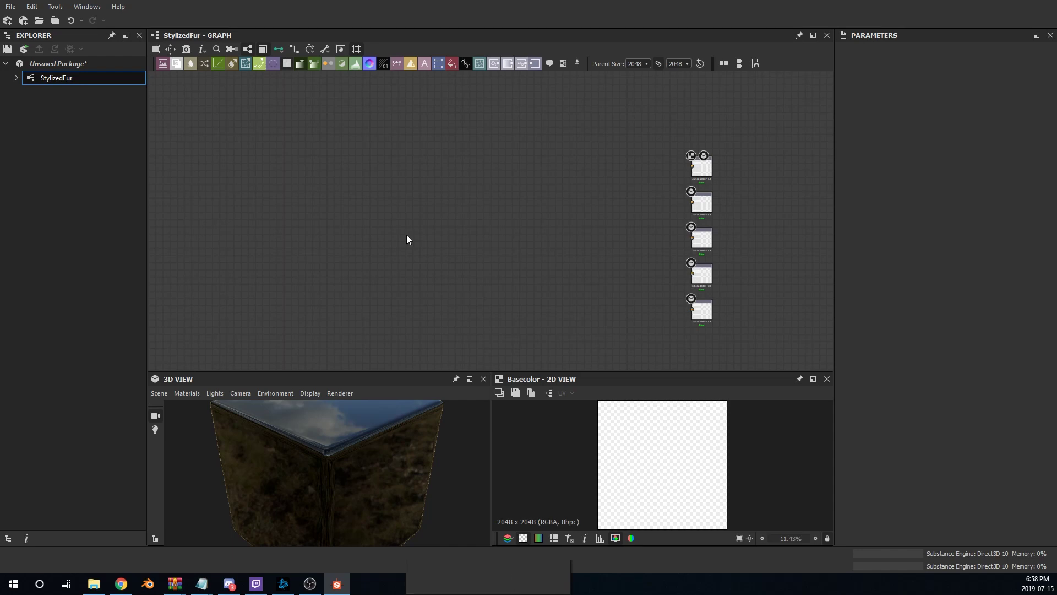
pyautogui.press('Return')
# Set the Waveform node's WaveNumber to 1, Noise to 0.03 and Pattern to 2
pyautogui.scroll(-3, 968, 438)
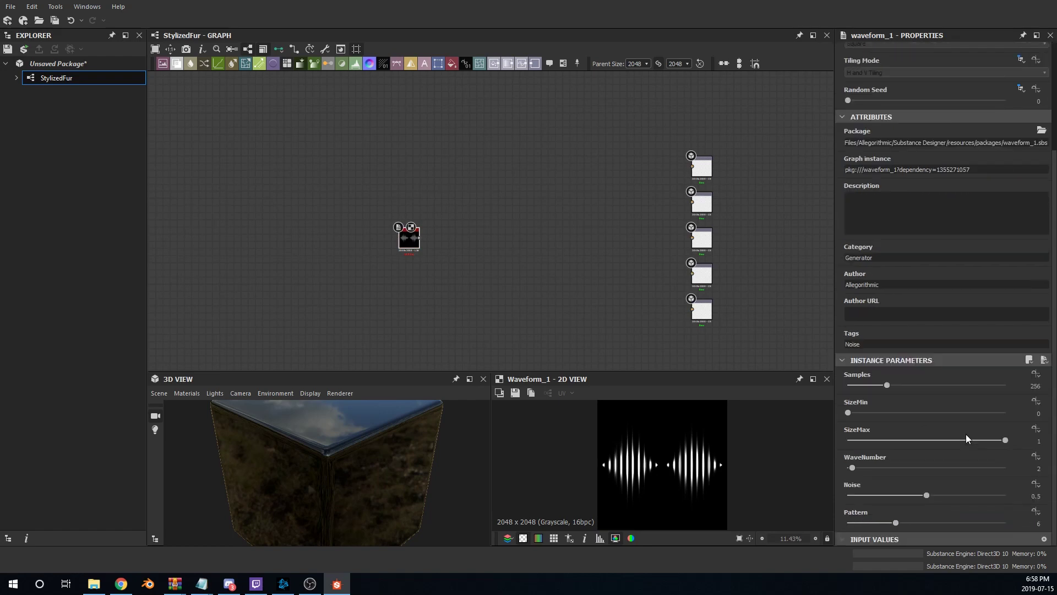
pyautogui.click(1039, 468)
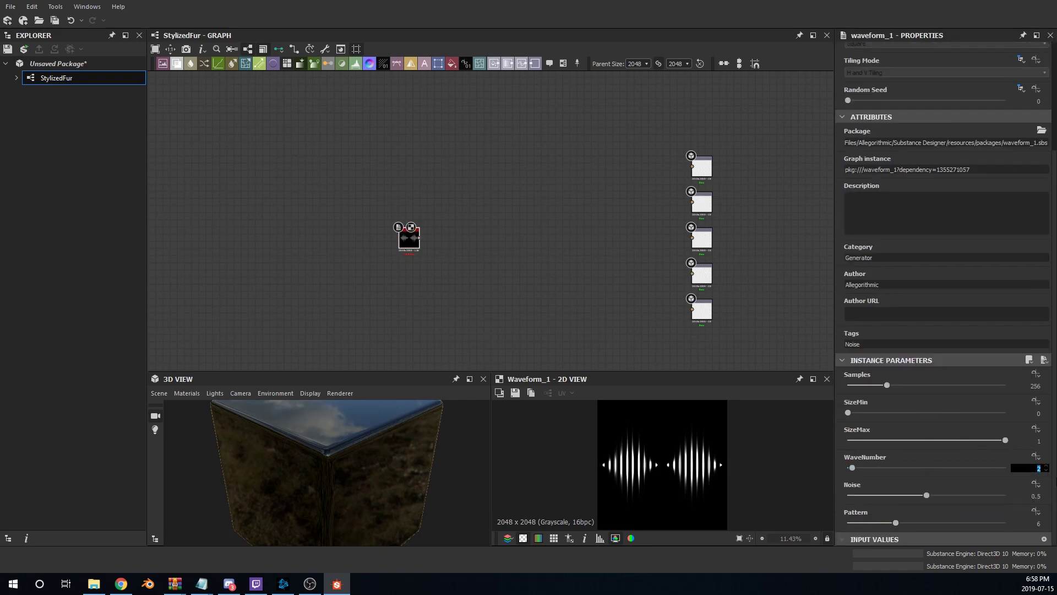
pyautogui.write('1')
pyautogui.press('Return')
pyautogui.moveTo(927, 495); pyautogui.dragTo(852, 496)
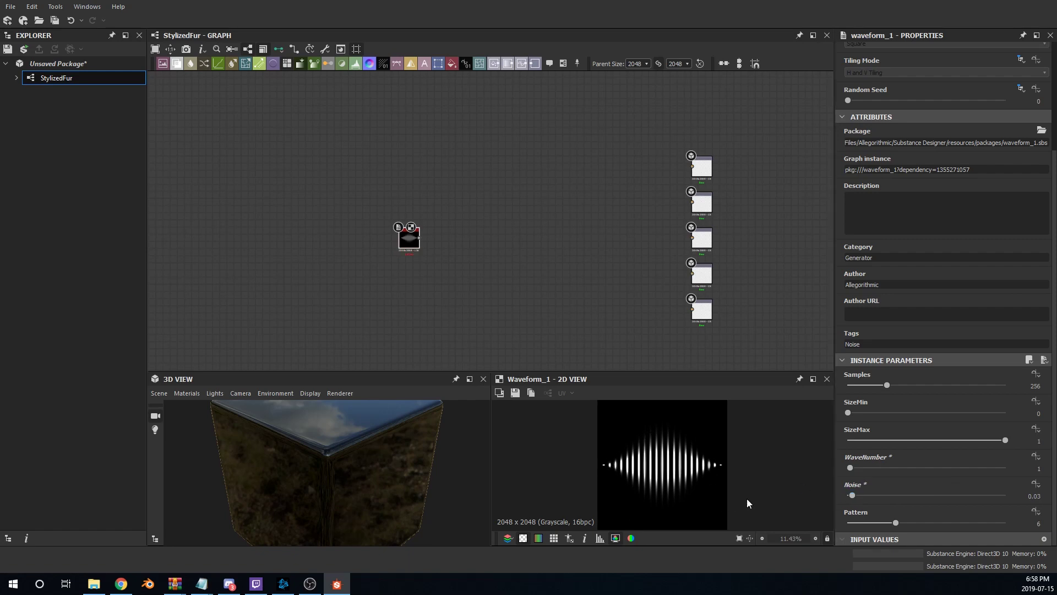
pyautogui.moveTo(896, 523); pyautogui.dragTo(849, 525)
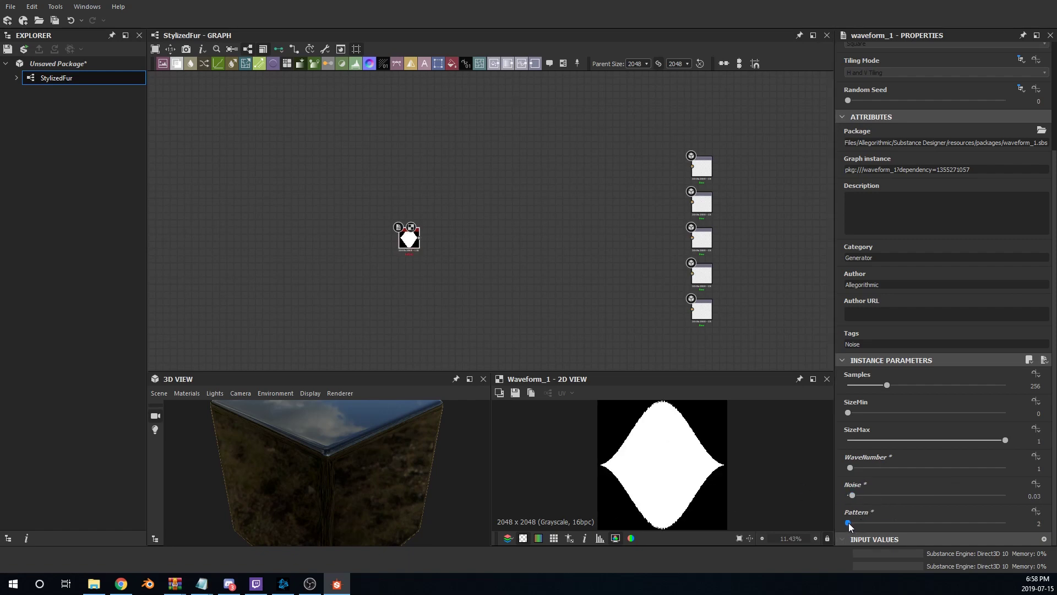
# Set the Waveform node's SizeMax to 0.13 and Samples to 57 for a thin tapered strand
pyautogui.moveTo(908, 440); pyautogui.dragTo(867, 447)
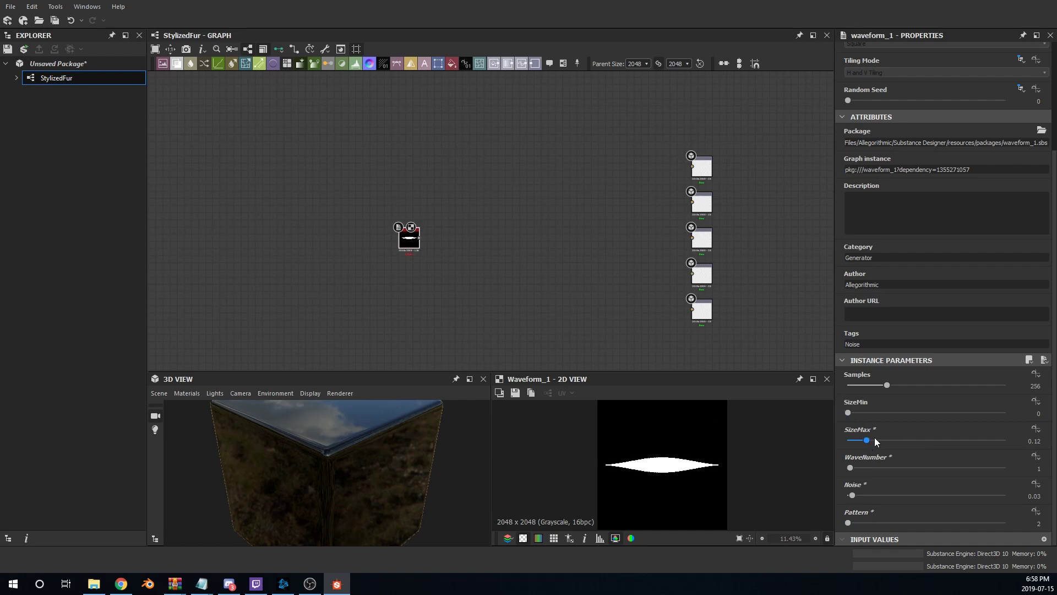
pyautogui.moveTo(886, 385); pyautogui.dragTo(857, 388)
pyautogui.moveTo(866, 441); pyautogui.dragTo(868, 444)
pyautogui.scroll(5, 414, 247)
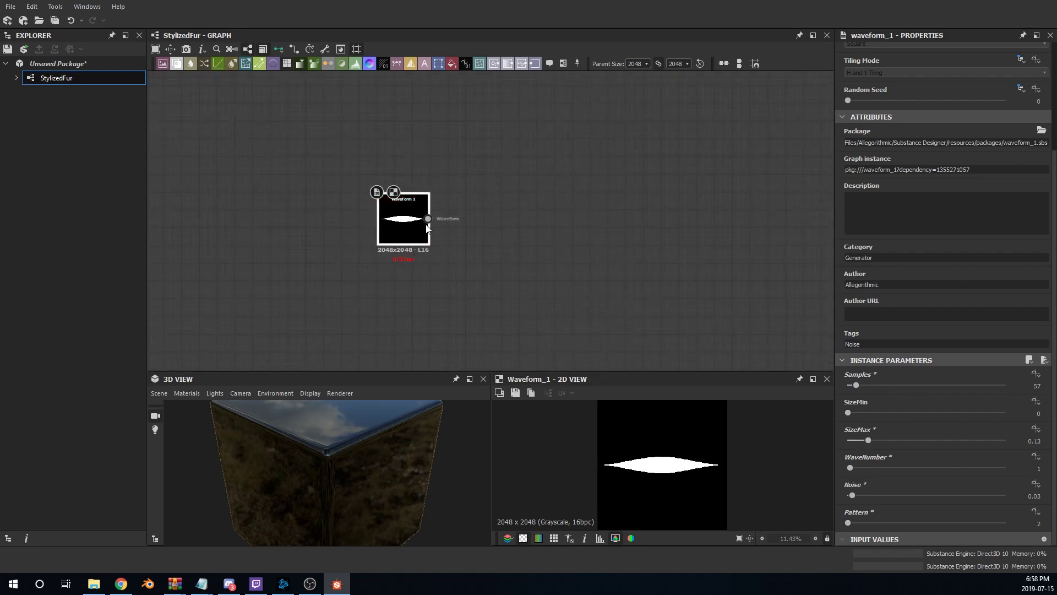
pyautogui.click(444, 221)
pyautogui.press('space')
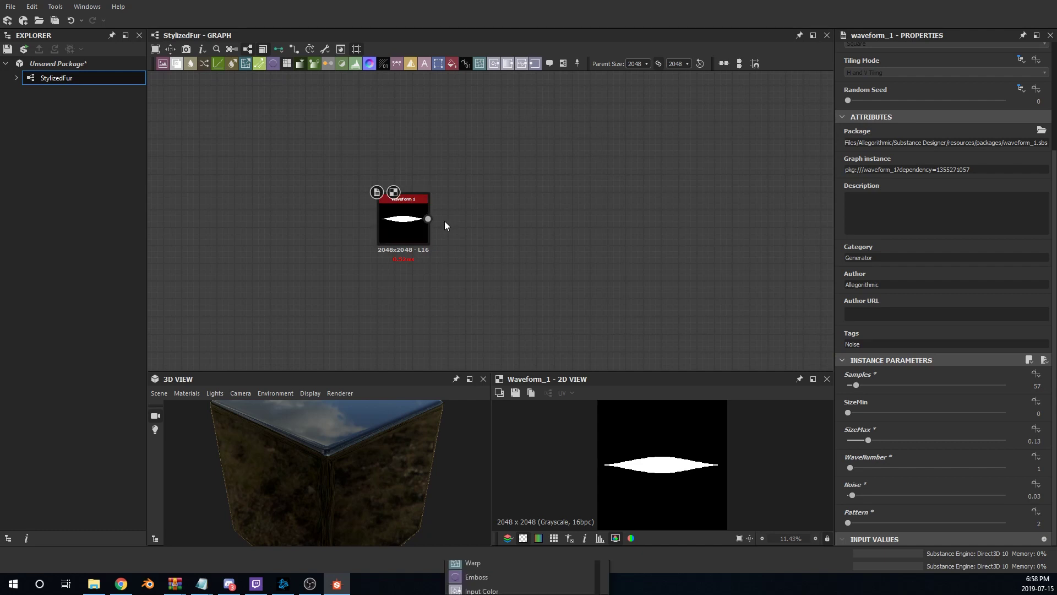
pyautogui.write('blur')
pyautogui.press('Return')
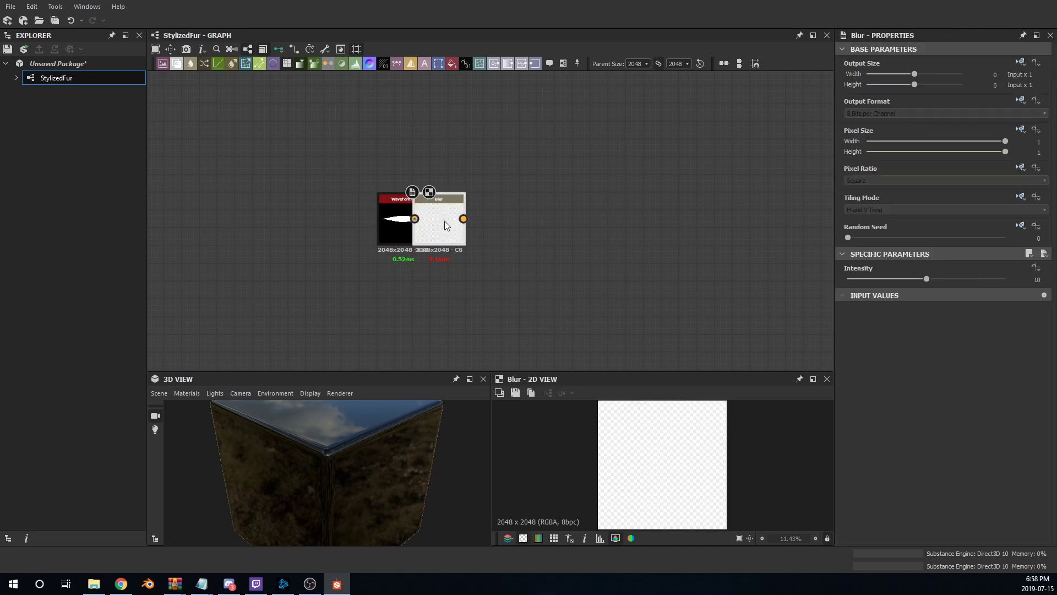
pyautogui.press('Delete')
# Add a Blur HQ Grayscale node after the Waveform node and connect the Waveform output to it
pyautogui.press('space')
pyautogui.write('bev')
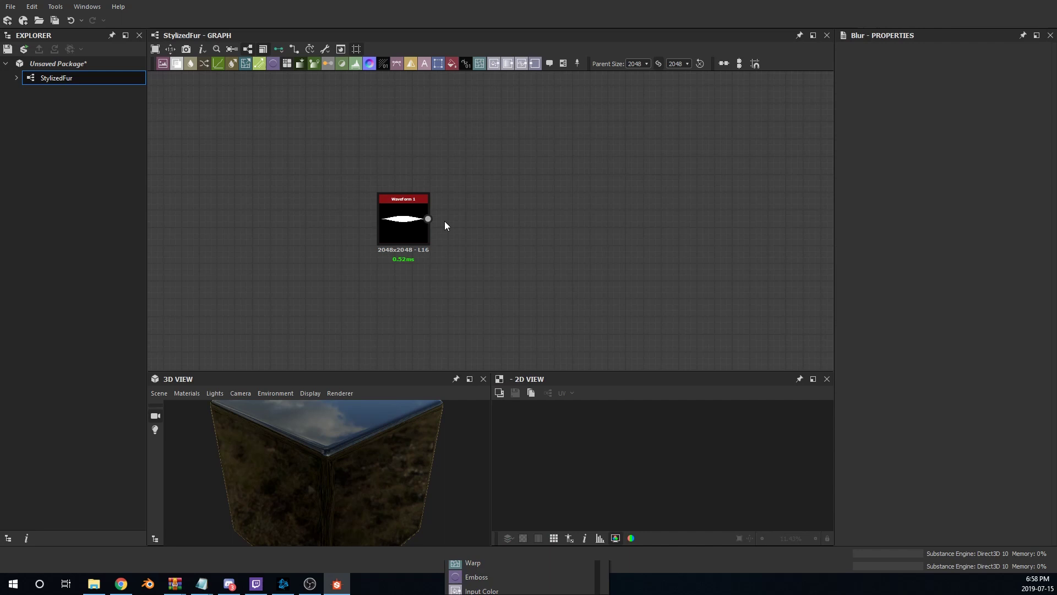
pyautogui.press('BackSpace')
pyautogui.press('BackSpace')
pyautogui.press('BackSpace')
pyautogui.write('blur')
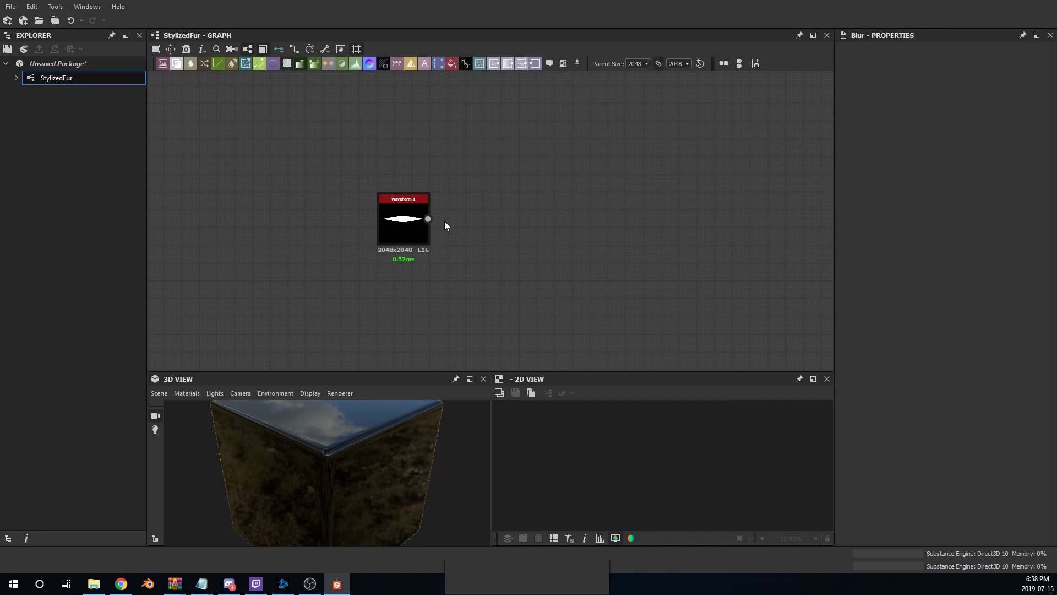
pyautogui.press('Return')
pyautogui.moveTo(445, 205); pyautogui.dragTo(497, 198)
# Set the Blur HQ Grayscale intensity to 2.62, comparing it with an intensity of 0 in the 2D view
pyautogui.moveTo(859, 522); pyautogui.dragTo(784, 500)
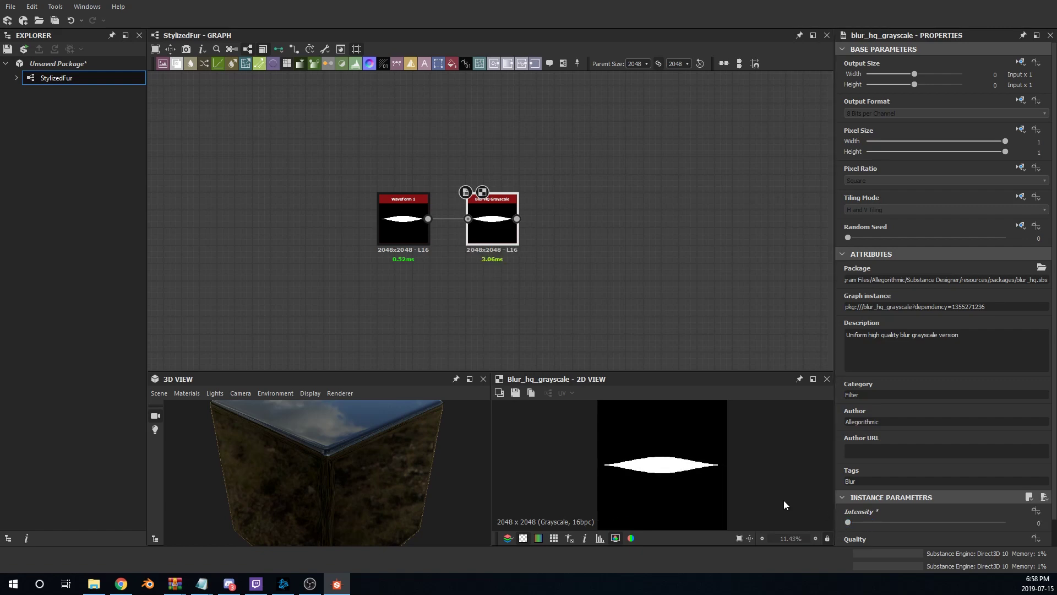
pyautogui.scroll(2, 667, 469)
pyautogui.scroll(1, 667, 469)
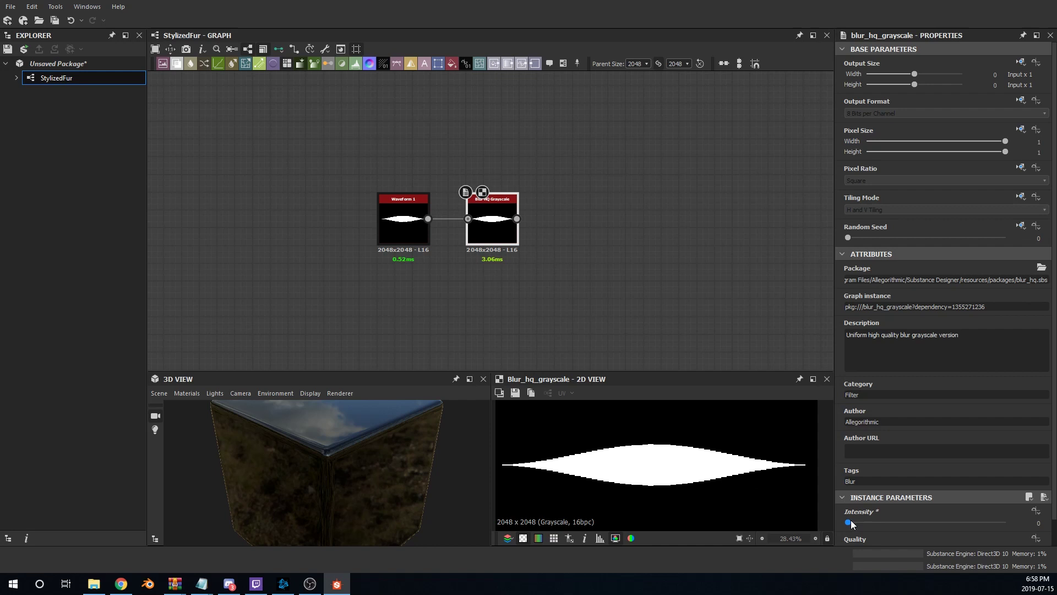
pyautogui.moveTo(851, 520); pyautogui.dragTo(874, 524)
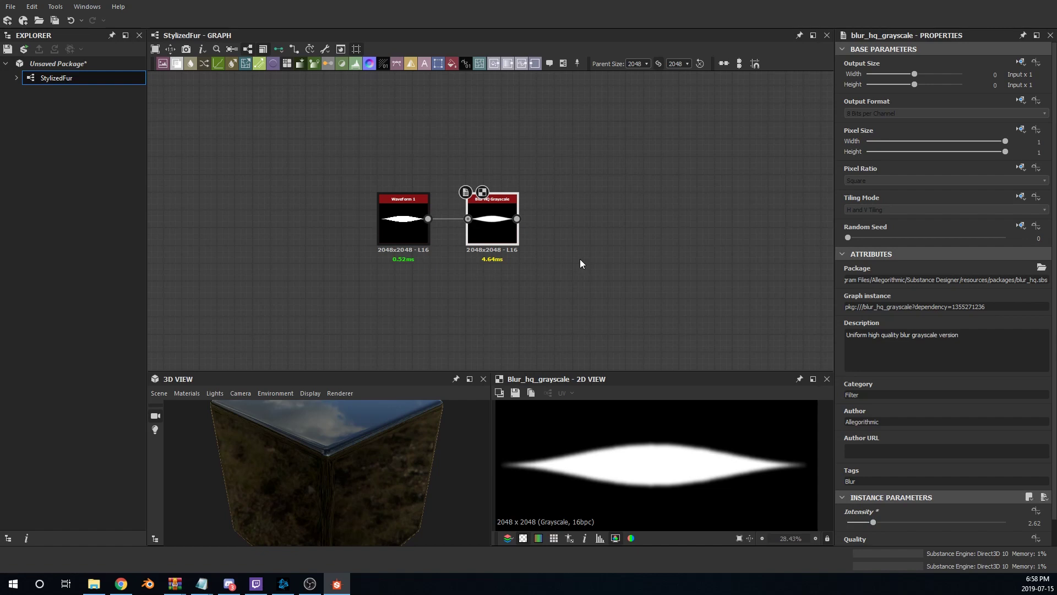
# Add a Transformation 2D node after the blur and rotate the shape 90° clockwise
pyautogui.scroll(-2, 580, 259)
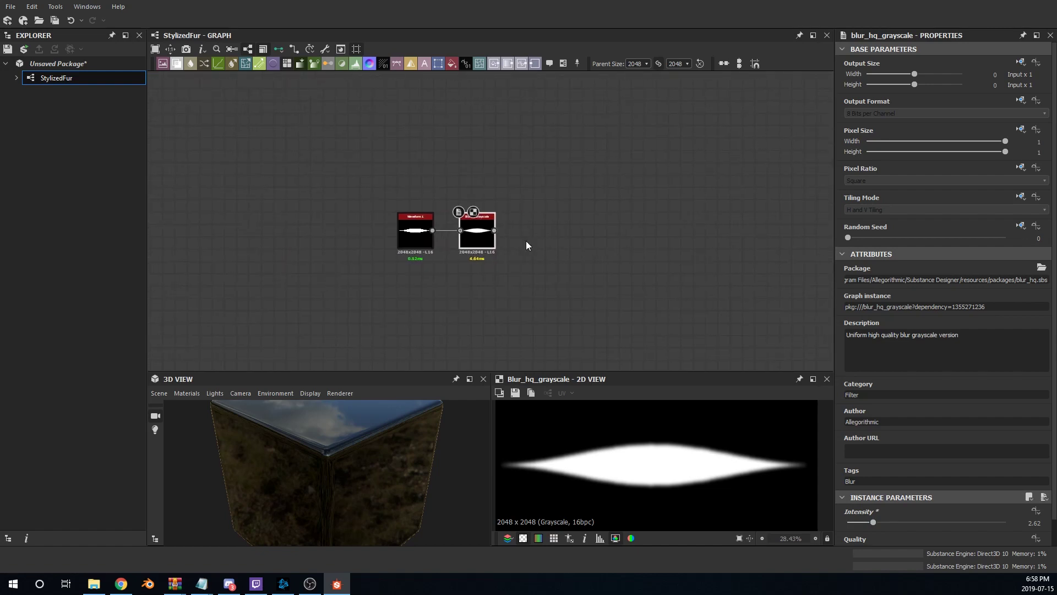
pyautogui.press('space')
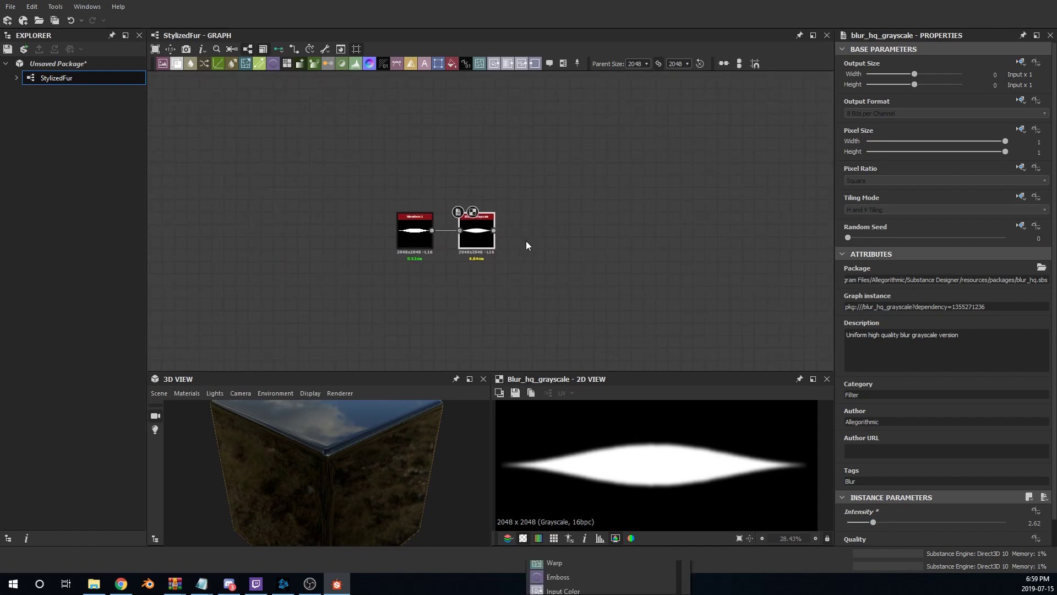
pyautogui.press('Return')
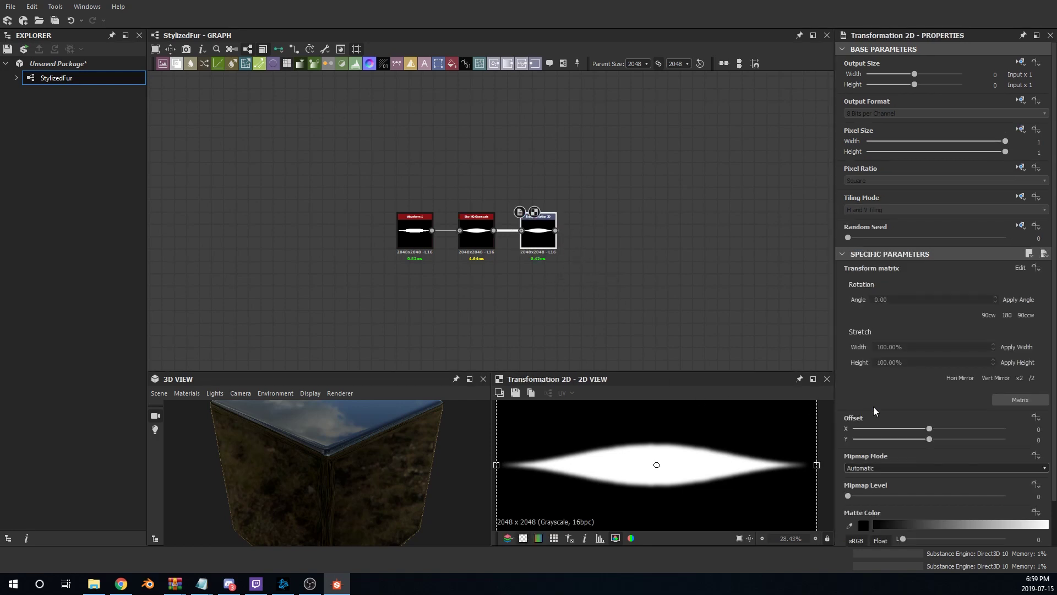
pyautogui.scroll(-3, 709, 448)
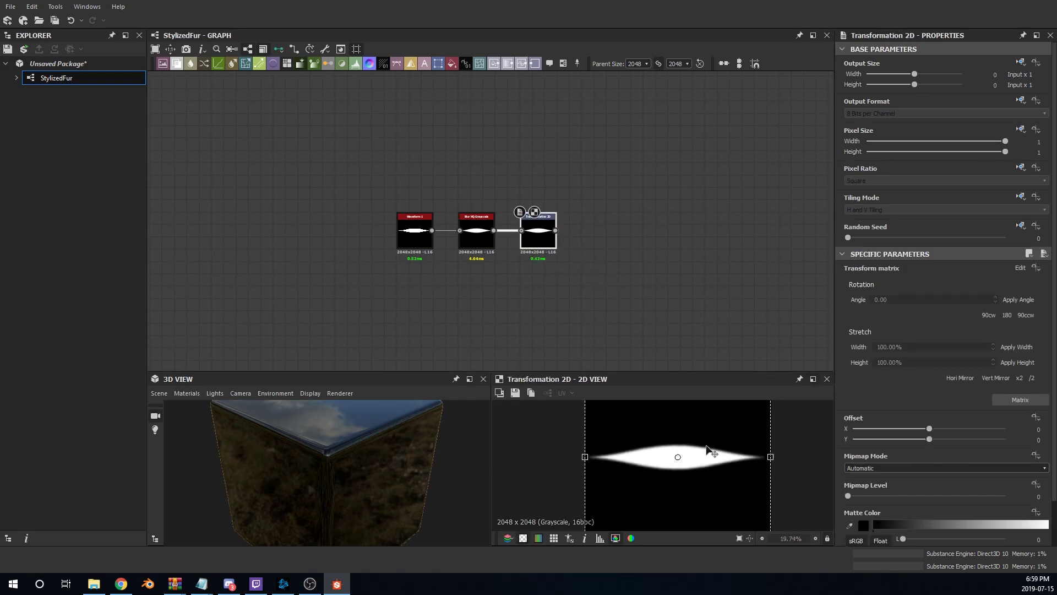
pyautogui.click(989, 315)
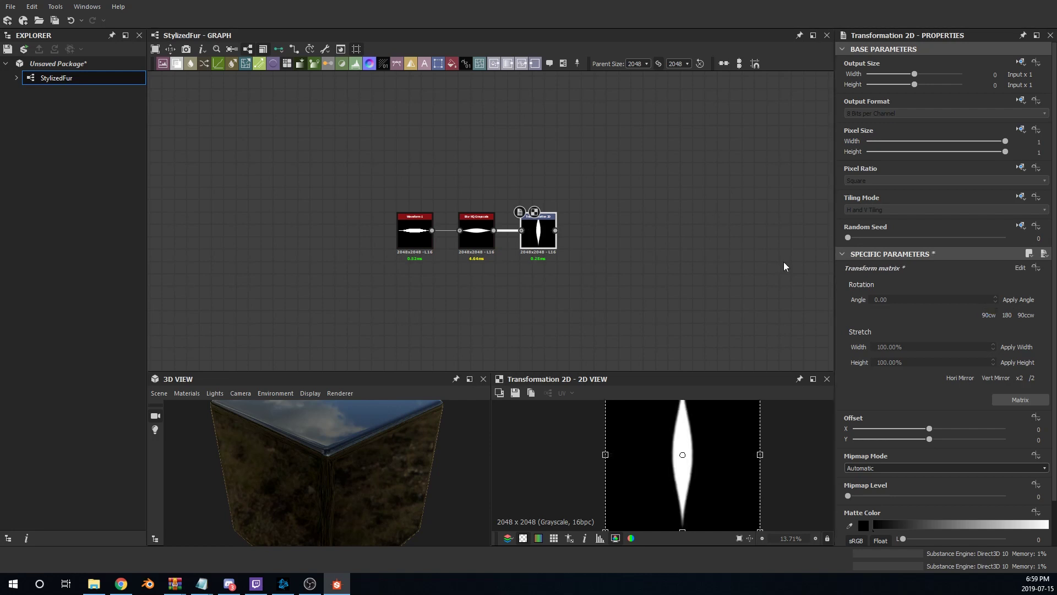
# Try adjusting the vertical extent of the rotated shape from its upper and lower edges in the 2D view
pyautogui.scroll(5, 595, 226)
pyautogui.scroll(-3, 591, 244)
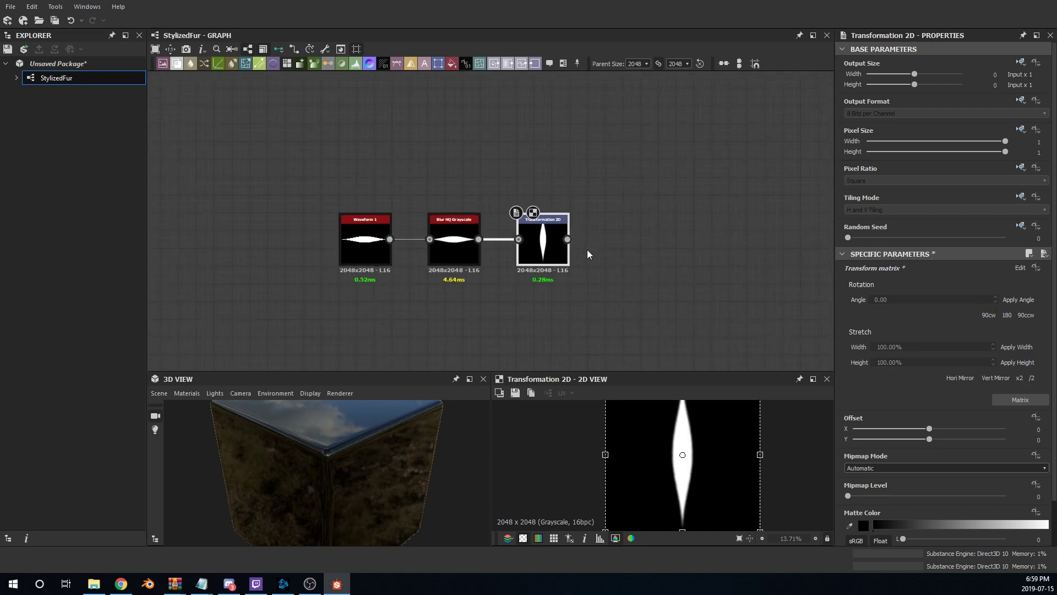
pyautogui.scroll(-2, 620, 315)
pyautogui.scroll(-2, 677, 441)
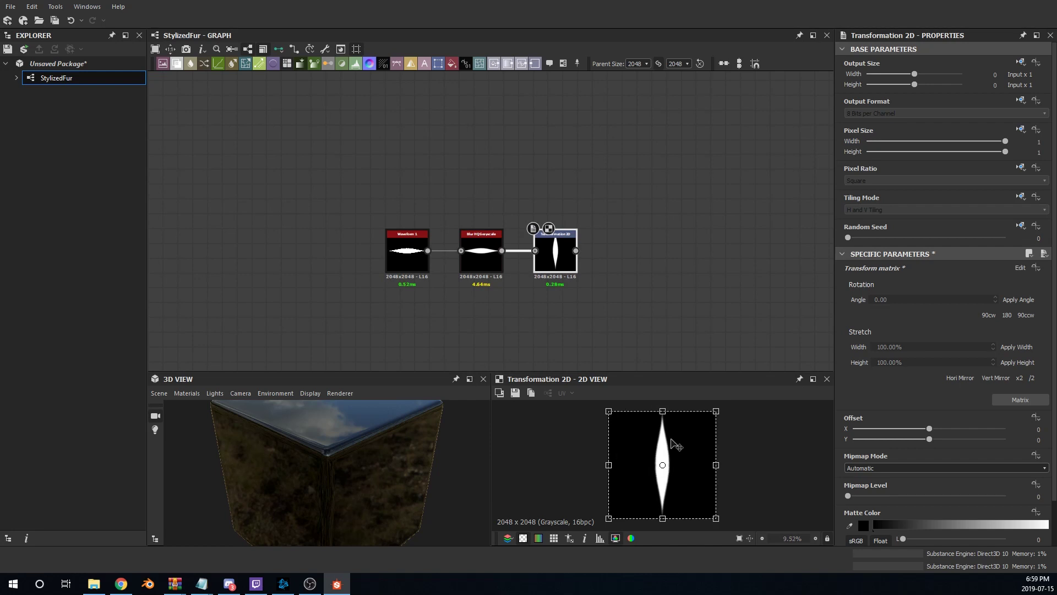
pyautogui.moveTo(662, 411)
pyautogui.mouseDown()
pyautogui.moveTo(662, 431)
pyautogui.moveTo(662, 410)
pyautogui.mouseUp()
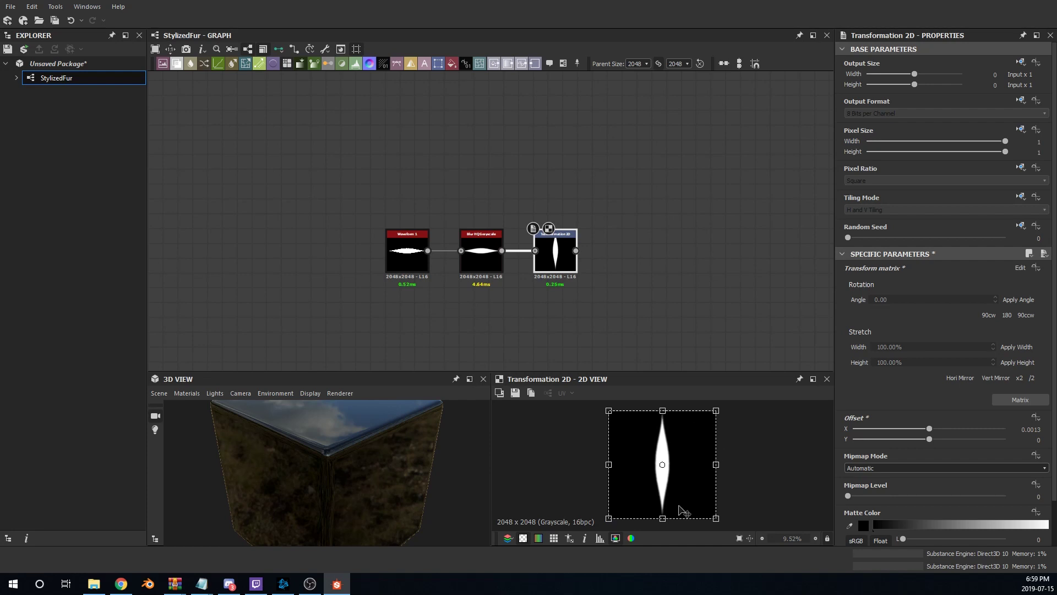
pyautogui.moveTo(662, 518)
pyautogui.mouseDown()
pyautogui.moveTo(663, 497)
pyautogui.moveTo(662, 521)
pyautogui.mouseUp()
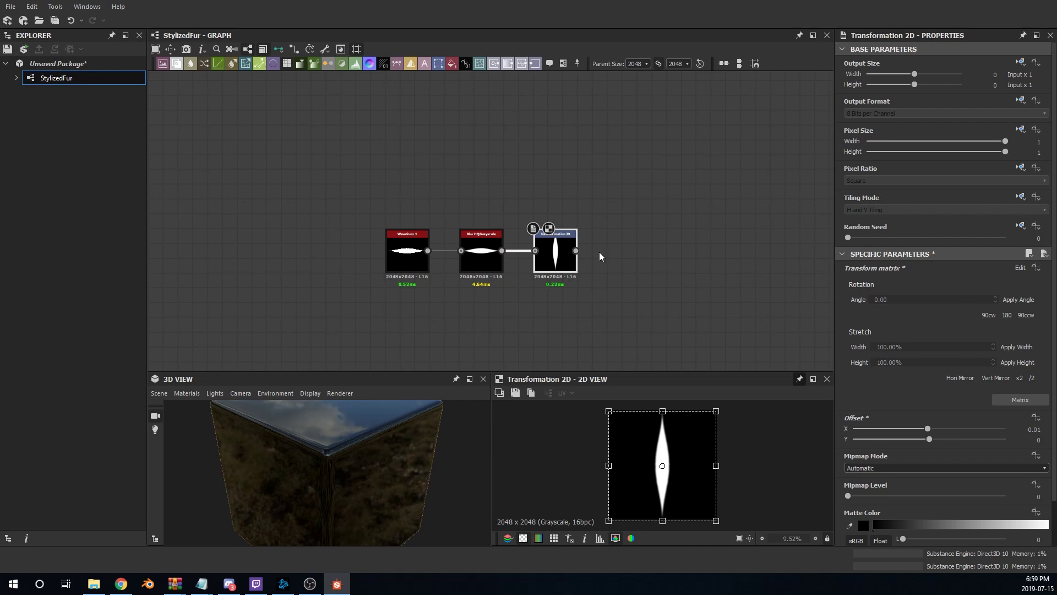
# Override the Transformation 2D node's inherited tiling mode and set it to No Tiling
pyautogui.click(1019, 202)
pyautogui.click(976, 240)
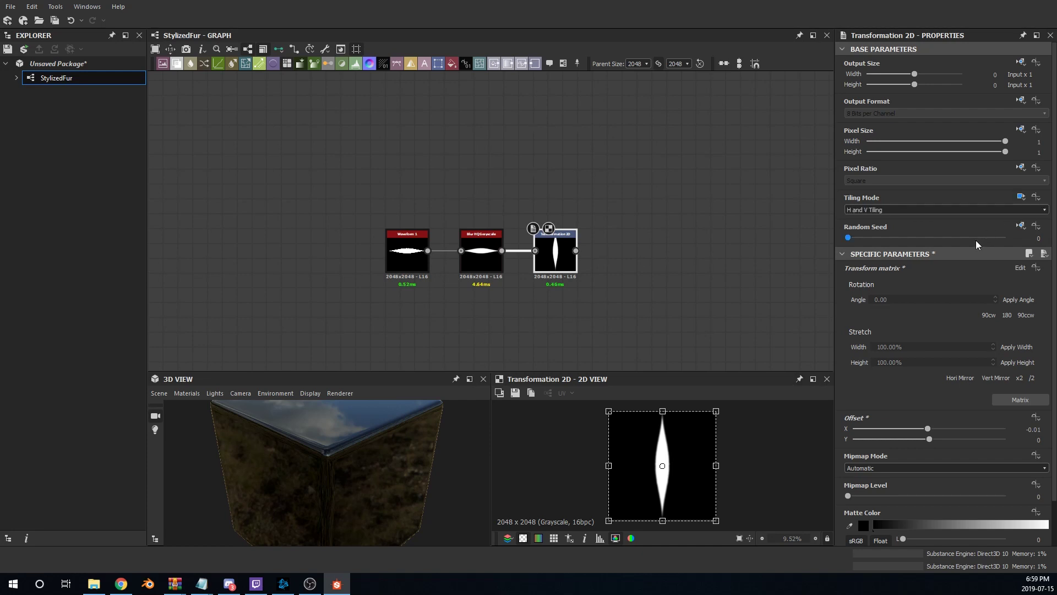
pyautogui.click(895, 211)
pyautogui.click(870, 219)
# Stretch the shape past the lower border of the image and lower its upper tip, leaving black space above
pyautogui.moveTo(662, 521); pyautogui.dragTo(681, 545)
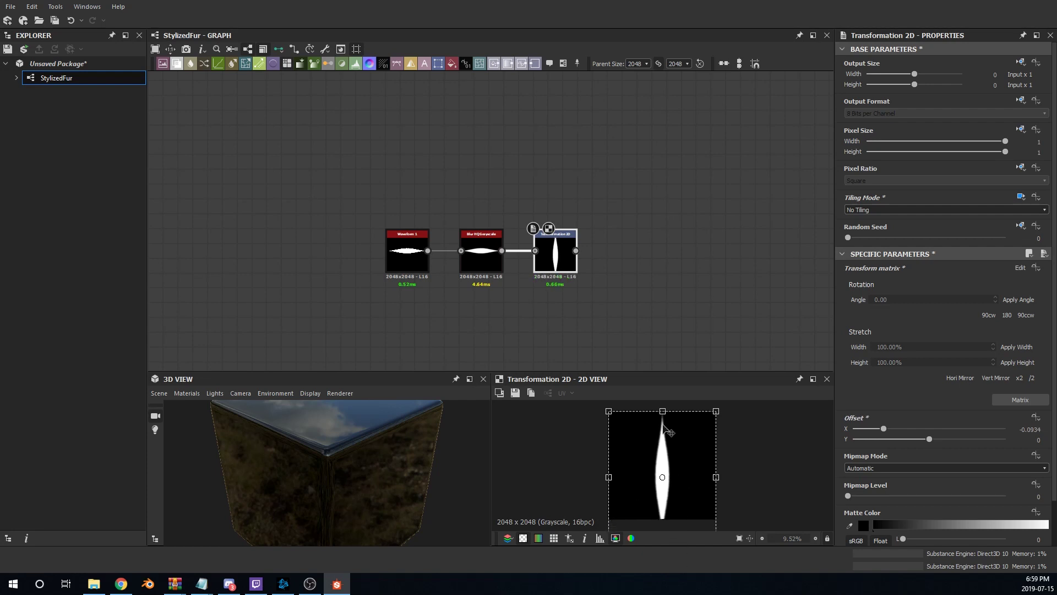
pyautogui.moveTo(663, 412); pyautogui.dragTo(662, 434)
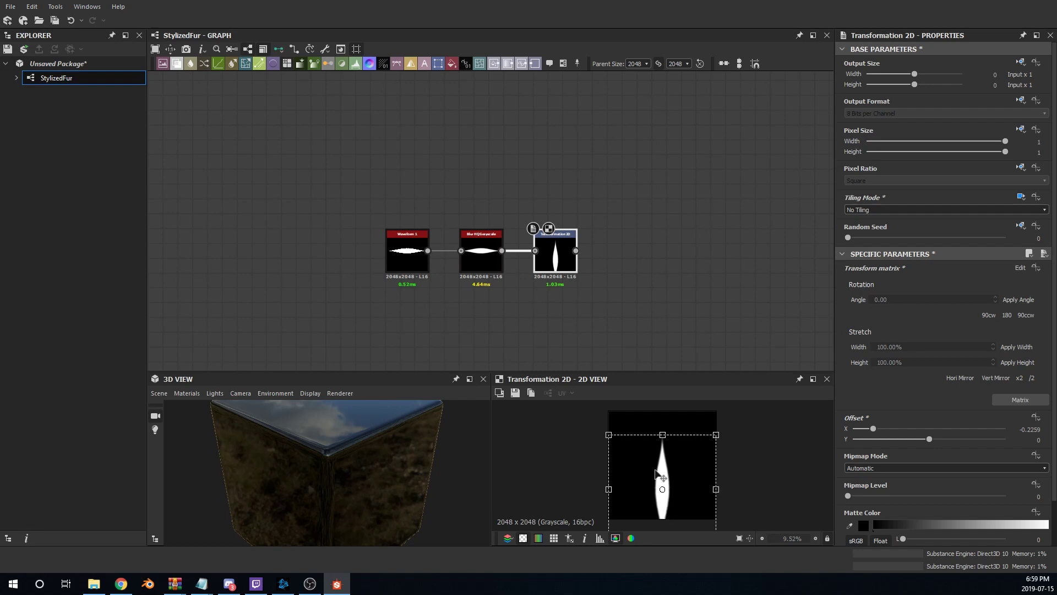
# Add a Gradient Linear 1 node above the Transformation 2D node
pyautogui.scroll(3, 666, 495)
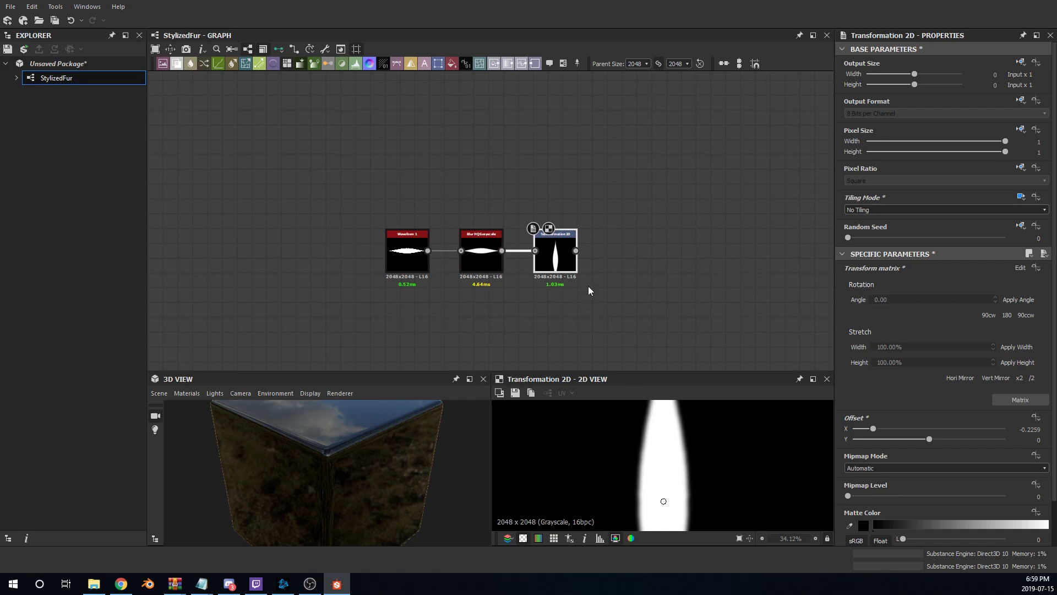
pyautogui.press('Return')
pyautogui.doubleClick(552, 194)
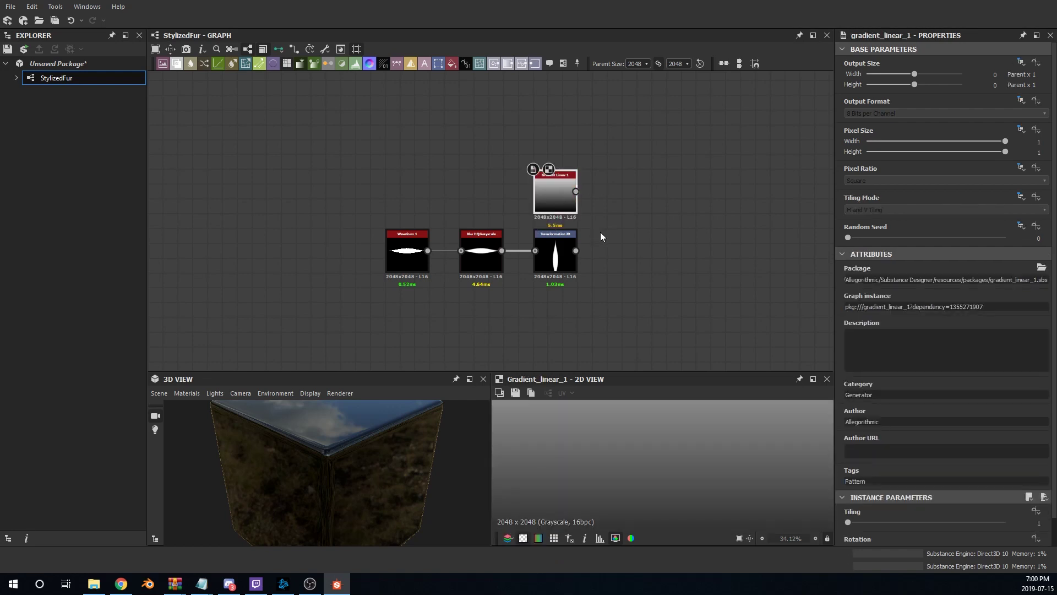
# Add a Blend node with the linear gradient as foreground and the transformed shape as background, using the Multiply blending mode
pyautogui.press('space')
pyautogui.write('blend')
pyautogui.press('Return')
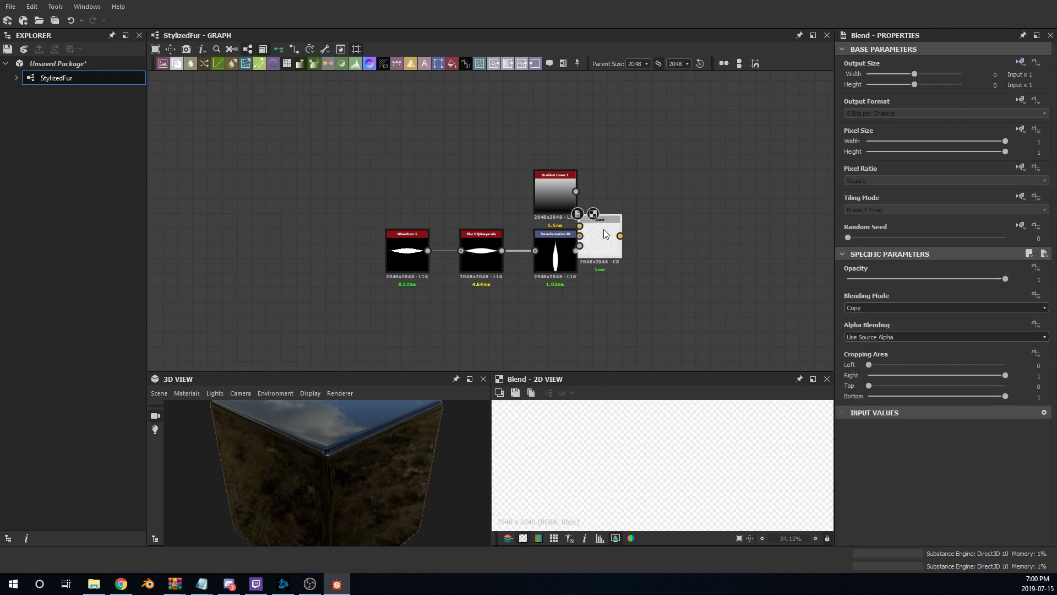
pyautogui.moveTo(606, 234)
pyautogui.mouseDown()
pyautogui.moveTo(634, 249)
pyautogui.moveTo(609, 251)
pyautogui.mouseUp()
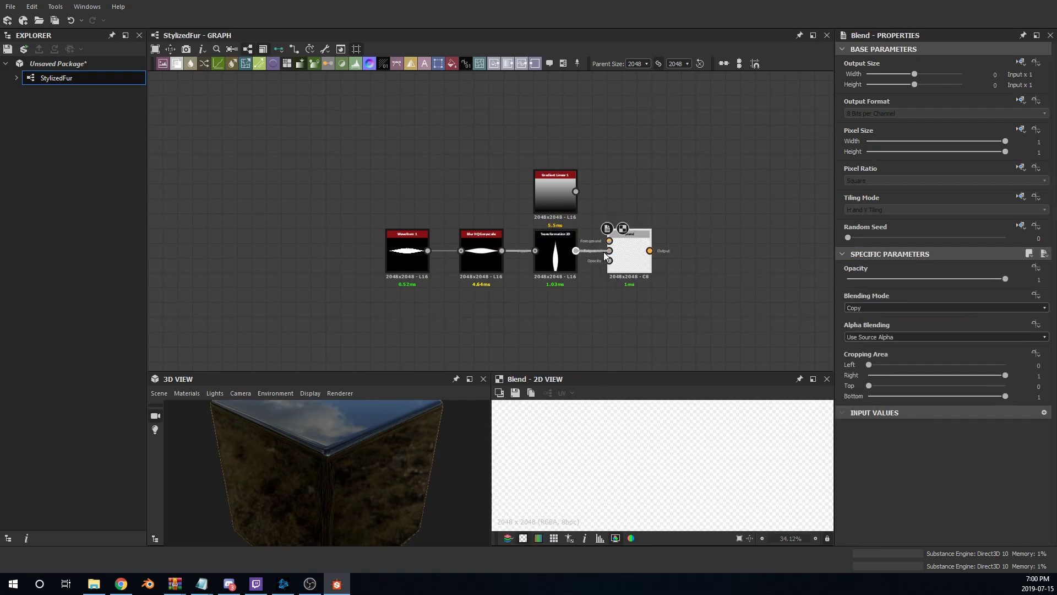
pyautogui.moveTo(576, 191); pyautogui.dragTo(609, 241)
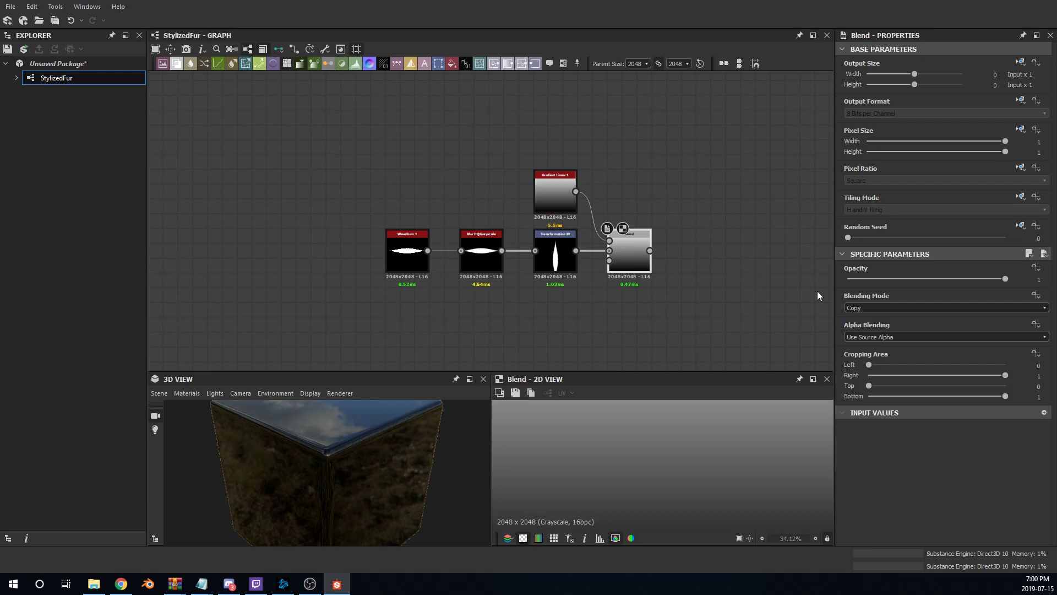
pyautogui.click(856, 335)
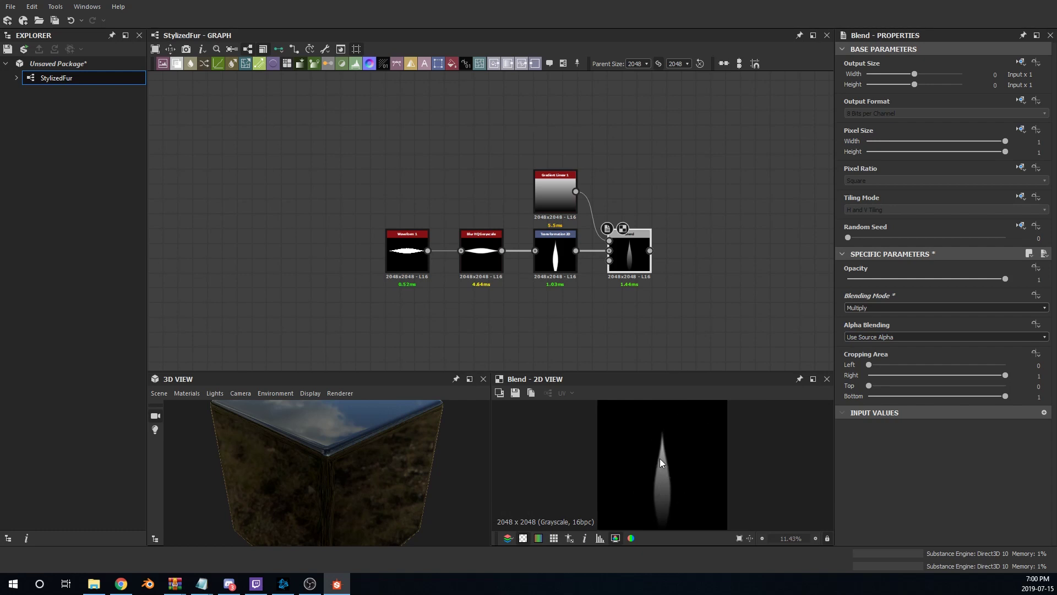
# Add a Gradient Linear 3 node above the Blend node
pyautogui.moveTo(681, 314); pyautogui.dragTo(609, 295, button='middle')
pyautogui.press('space')
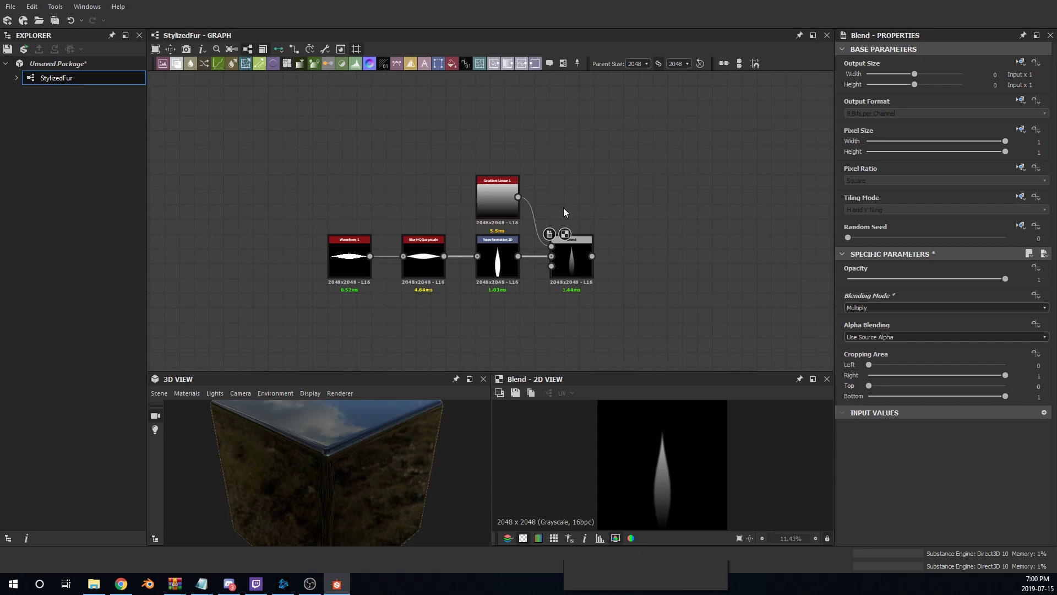
pyautogui.click(608, 332)
pyautogui.moveTo(555, 213); pyautogui.dragTo(563, 189)
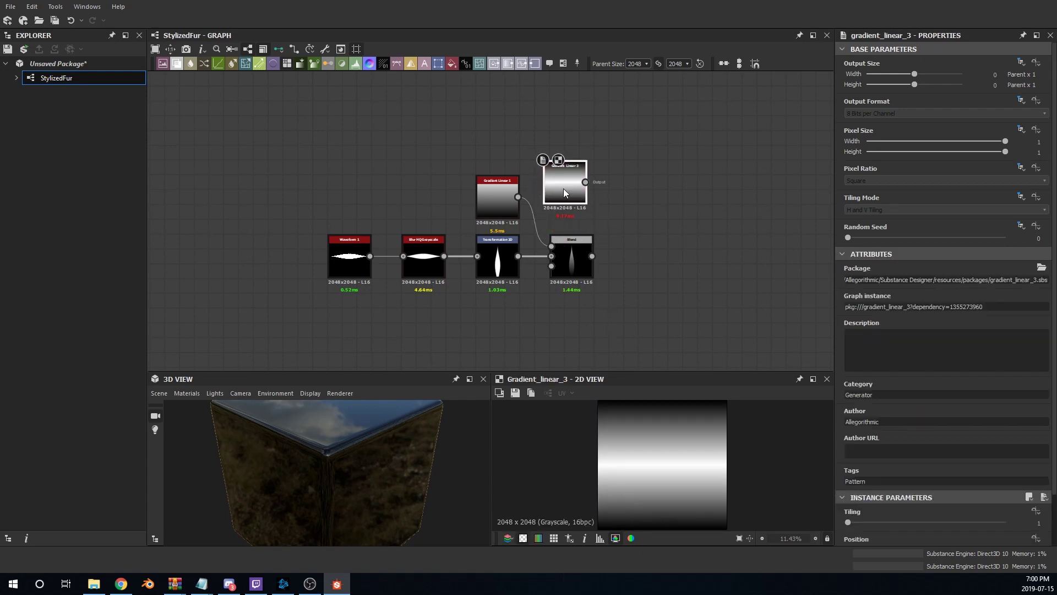
# Duplicate the Transformation 2D node without its link, place it beside Gradient Linear 3, and feed that gradient into it
pyautogui.click(492, 263)
pyautogui.hotkey('ctrl', 'shift', 'd')
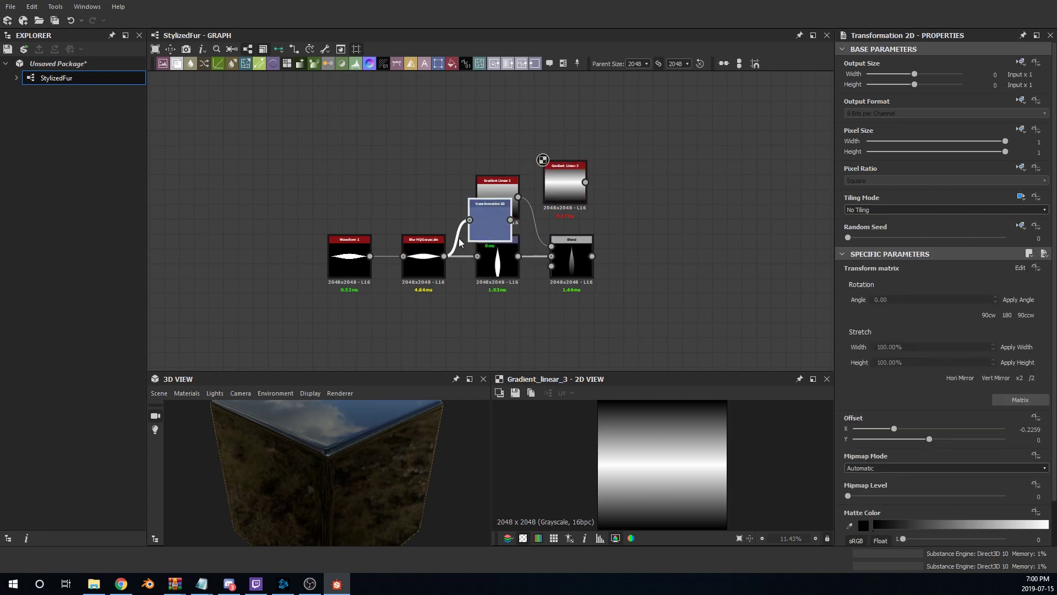
pyautogui.moveTo(460, 242); pyautogui.dragTo(610, 183)
pyautogui.doubleClick(629, 190)
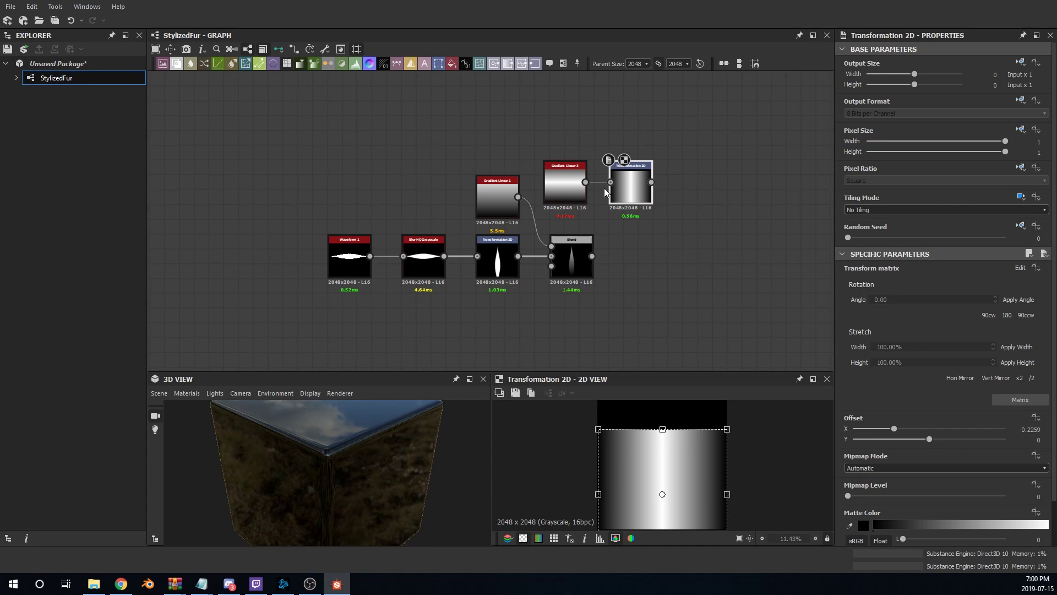
pyautogui.moveTo(577, 263)
pyautogui.mouseDown()
pyautogui.moveTo(648, 272)
pyautogui.moveTo(574, 268)
pyautogui.mouseUp()
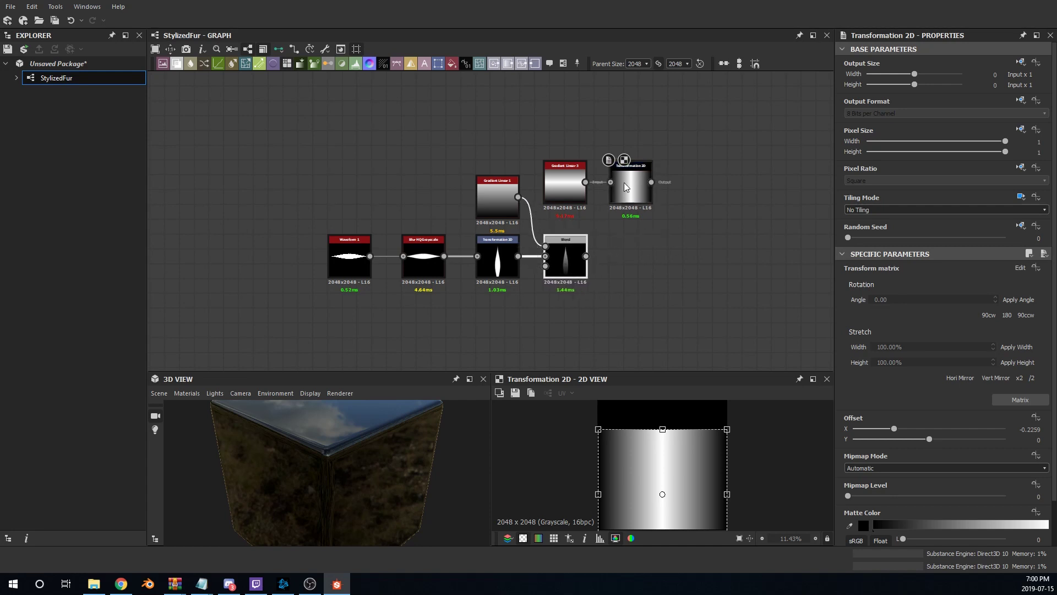
# Add a second Blend node with the strand blend as foreground and the transformed gradient as background, using the Multiply blending mode
pyautogui.click(626, 269)
pyautogui.press('Return')
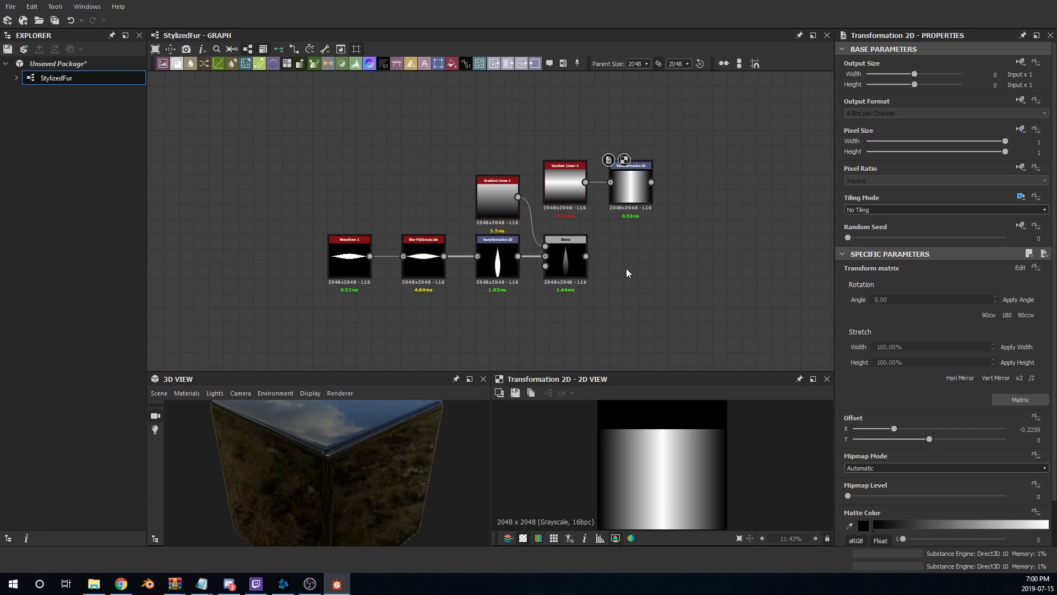
pyautogui.moveTo(626, 268); pyautogui.dragTo(707, 253)
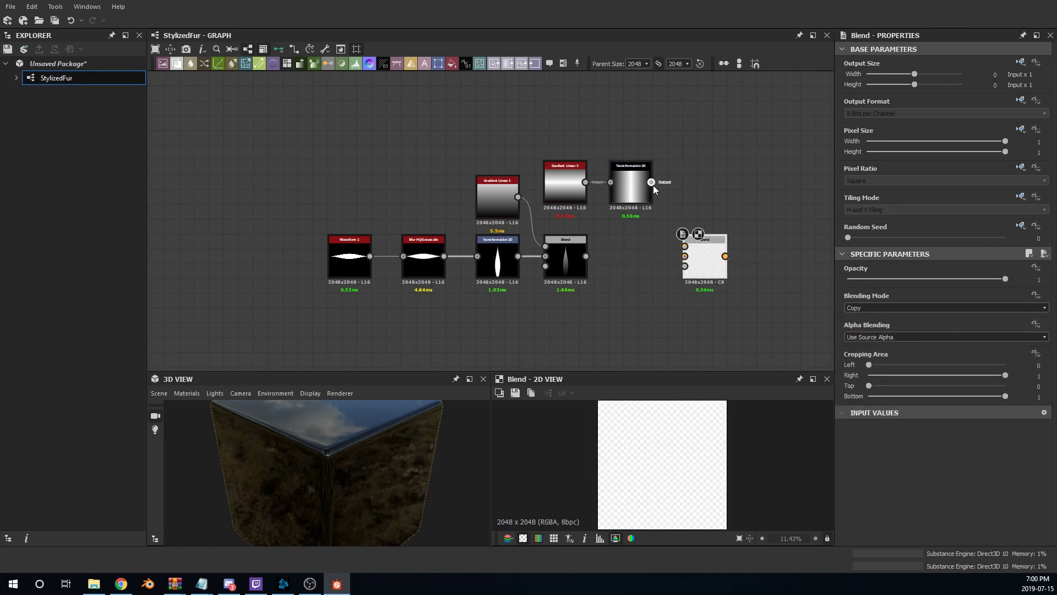
pyautogui.moveTo(652, 182); pyautogui.dragTo(685, 256)
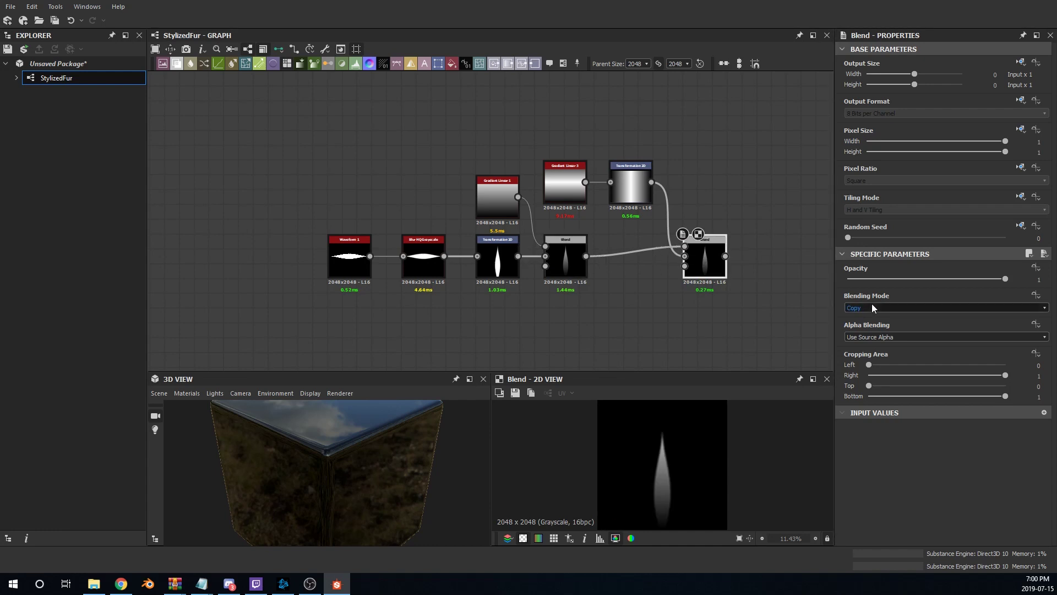
pyautogui.click(859, 338)
# Try lowering the second Blend node's opacity to 0.38
pyautogui.scroll(5, 653, 474)
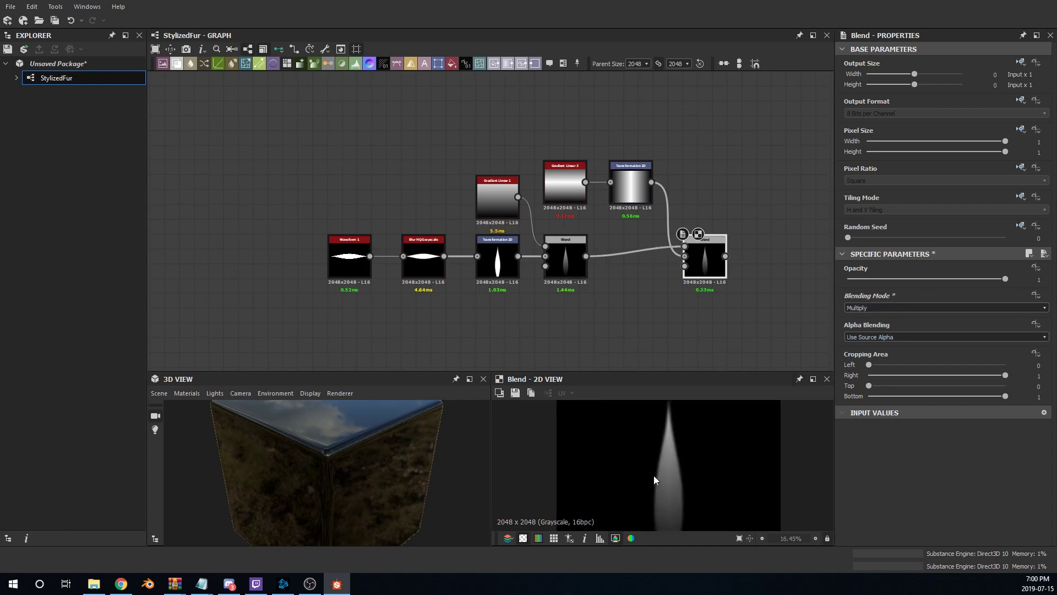
pyautogui.scroll(-2, 685, 290)
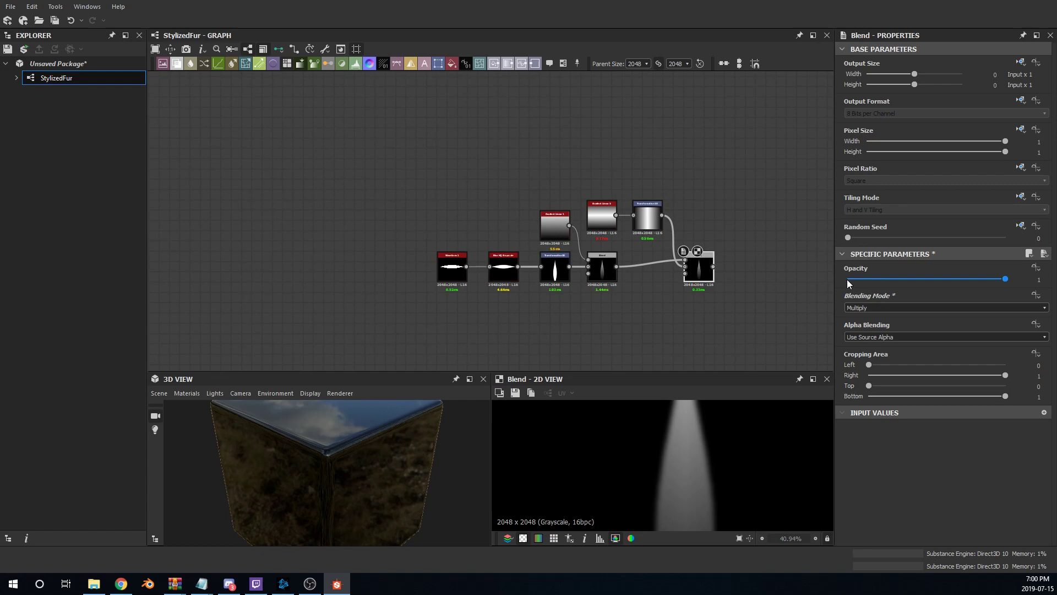
pyautogui.moveTo(906, 278)
pyautogui.mouseDown()
pyautogui.moveTo(943, 279)
pyautogui.moveTo(908, 286)
pyautogui.mouseUp()
pyautogui.scroll(-3, 688, 435)
pyautogui.scroll(-5, 689, 435)
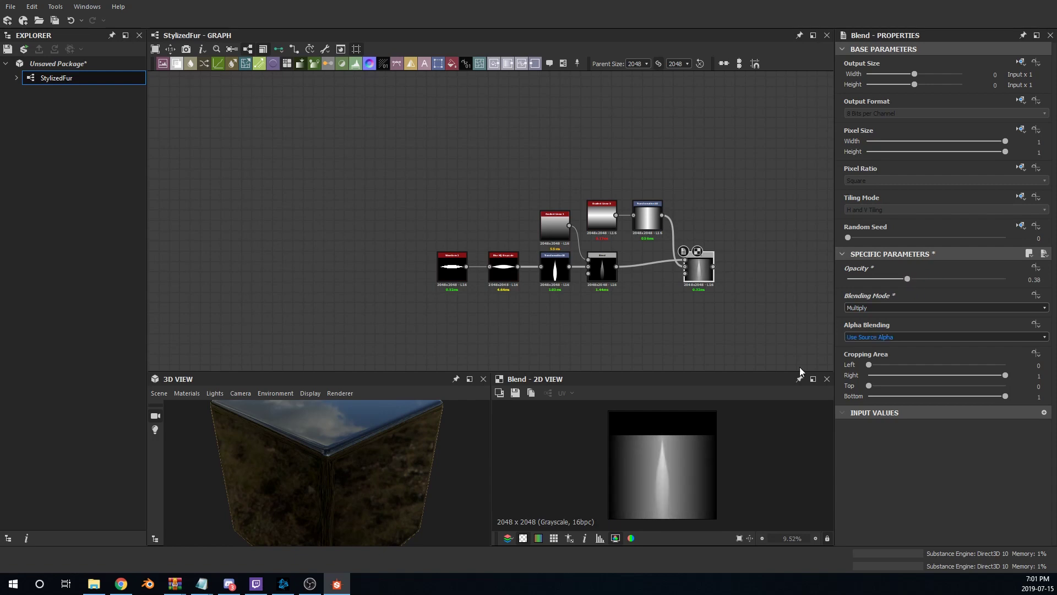
# Halve the size of the gradient in its Transformation 2D node
pyautogui.click(643, 217)
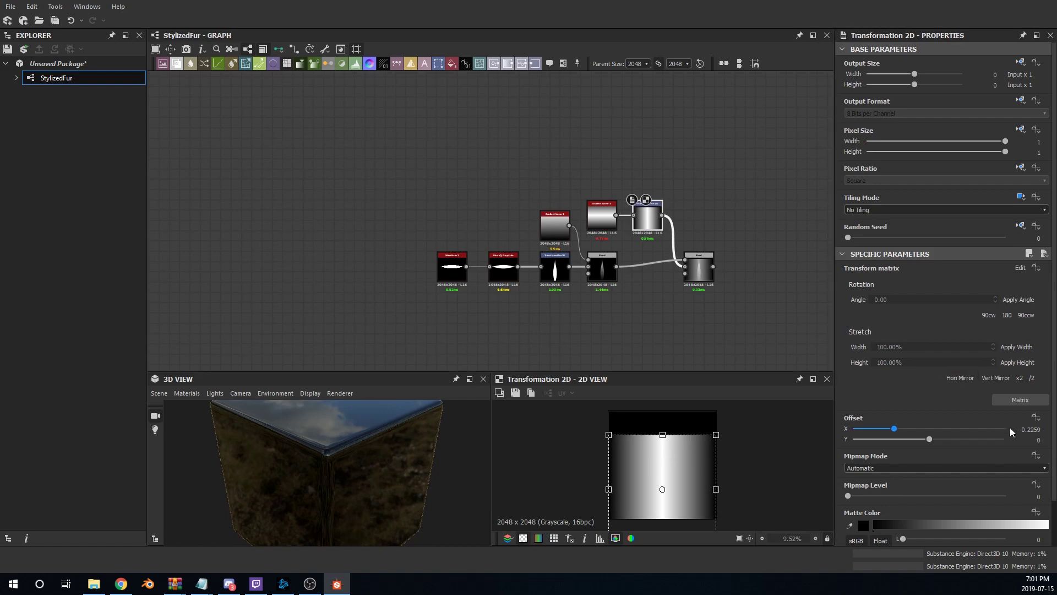
pyautogui.scroll(-1, 962, 451)
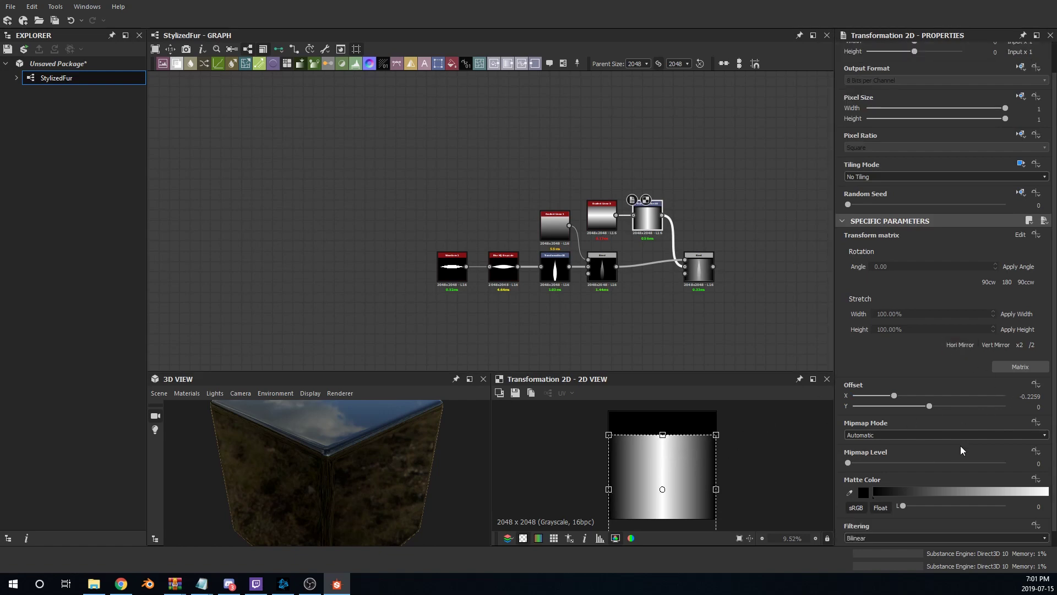
pyautogui.click(1032, 345)
# Set the second Blend node's opacity to 1 and inspect the shaded strand
pyautogui.click(705, 276)
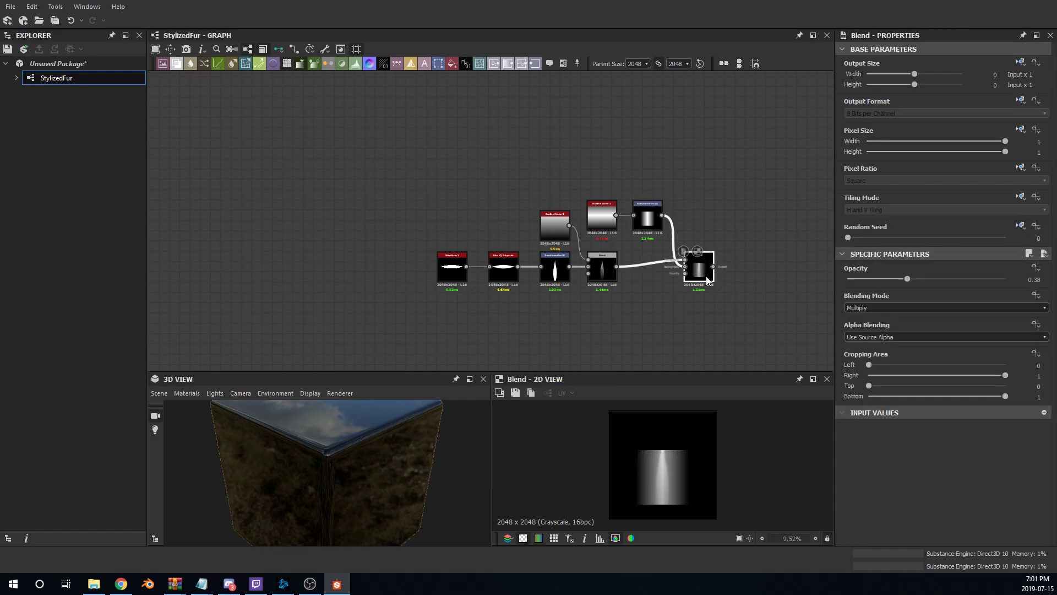
pyautogui.scroll(3, 705, 276)
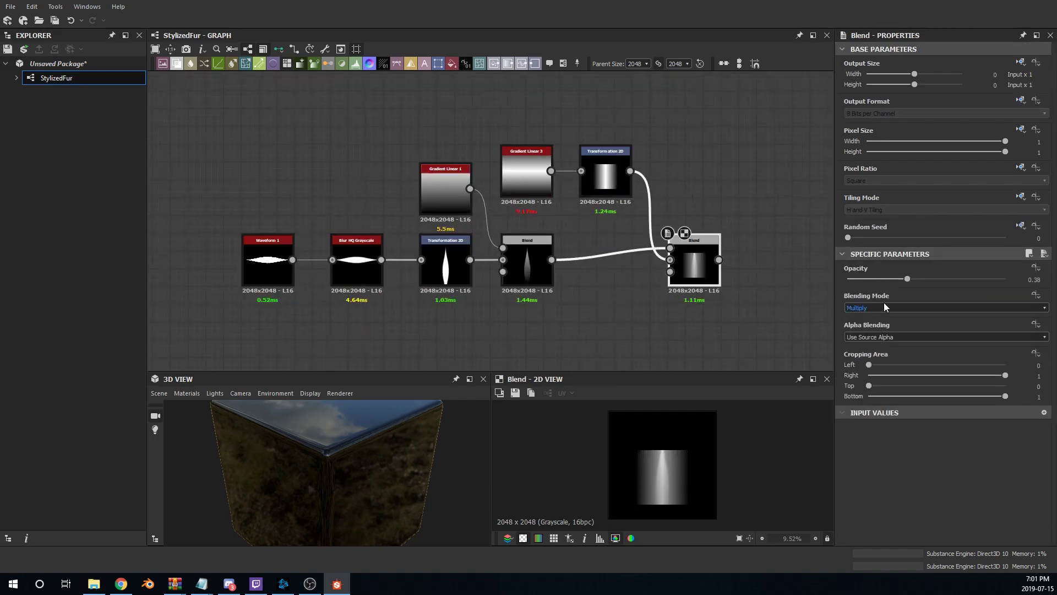
pyautogui.moveTo(907, 279); pyautogui.dragTo(1008, 279)
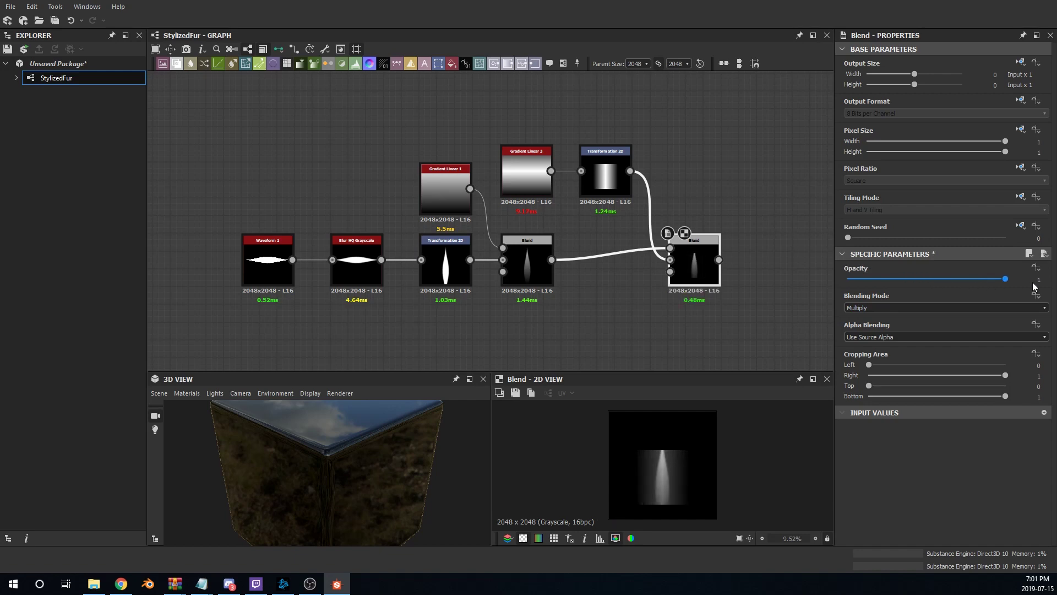
pyautogui.scroll(3, 682, 473)
pyautogui.scroll(-1, 682, 473)
pyautogui.moveTo(660, 487); pyautogui.dragTo(677, 458, button='middle')
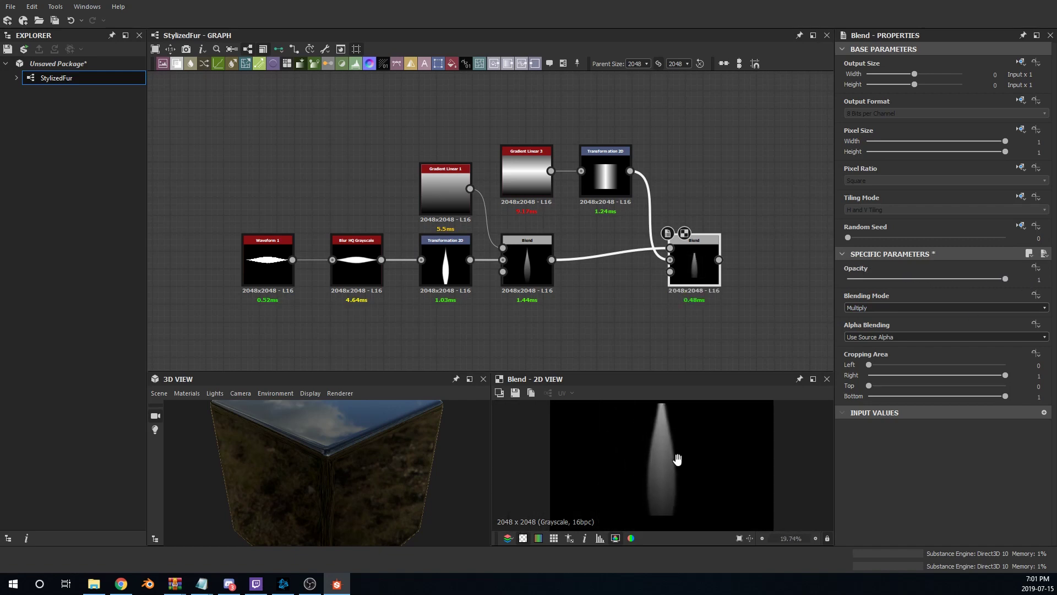
pyautogui.press('f')
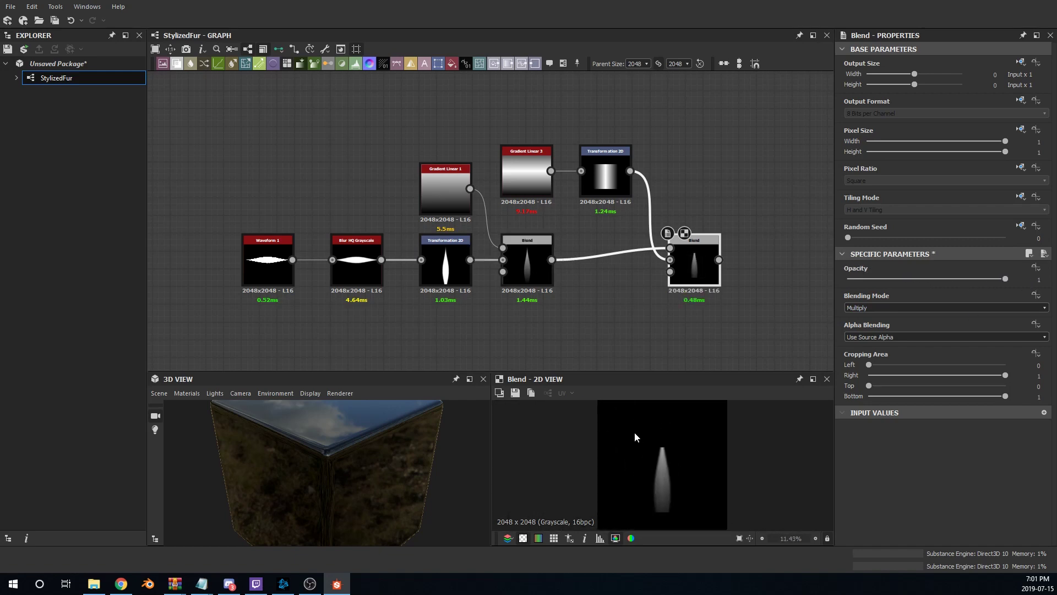
# Stretch the transformed gradient's upper edge to just below the top of the image and check the blended strand
pyautogui.click(589, 184)
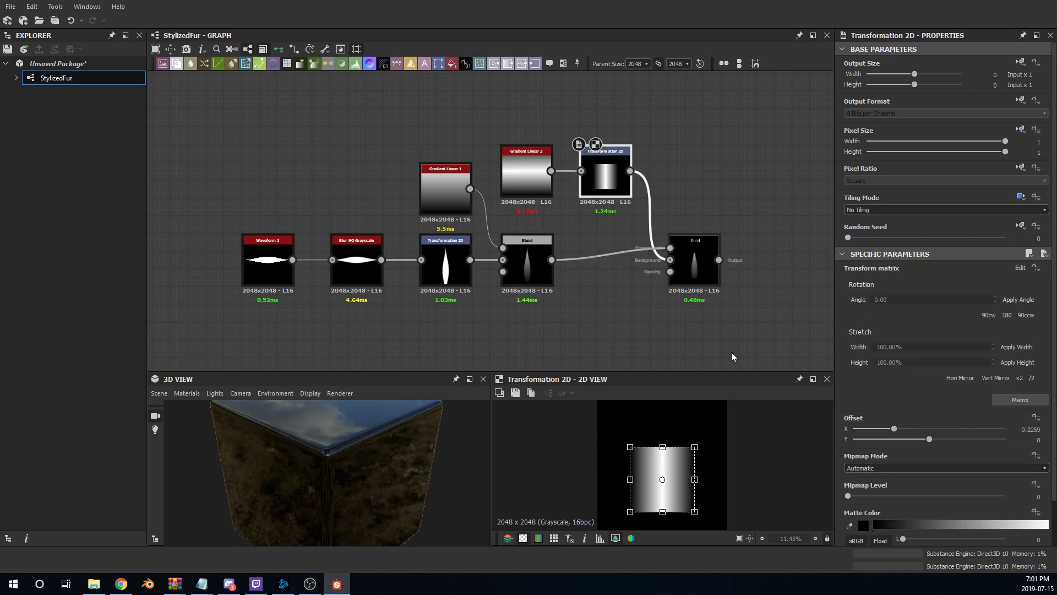
pyautogui.moveTo(663, 447); pyautogui.dragTo(665, 408)
pyautogui.click(694, 272)
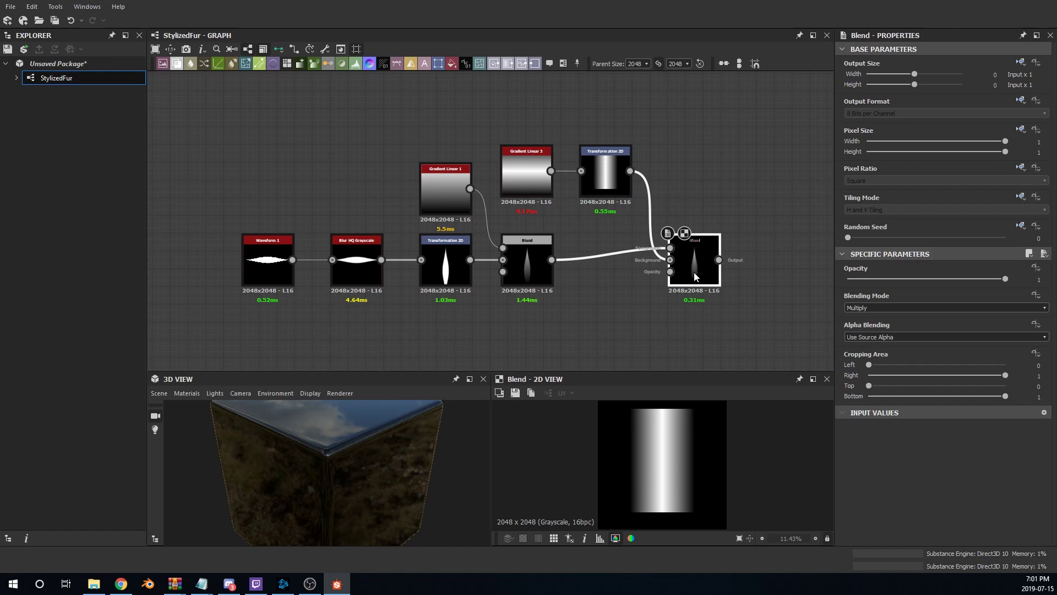
pyautogui.scroll(5, 670, 472)
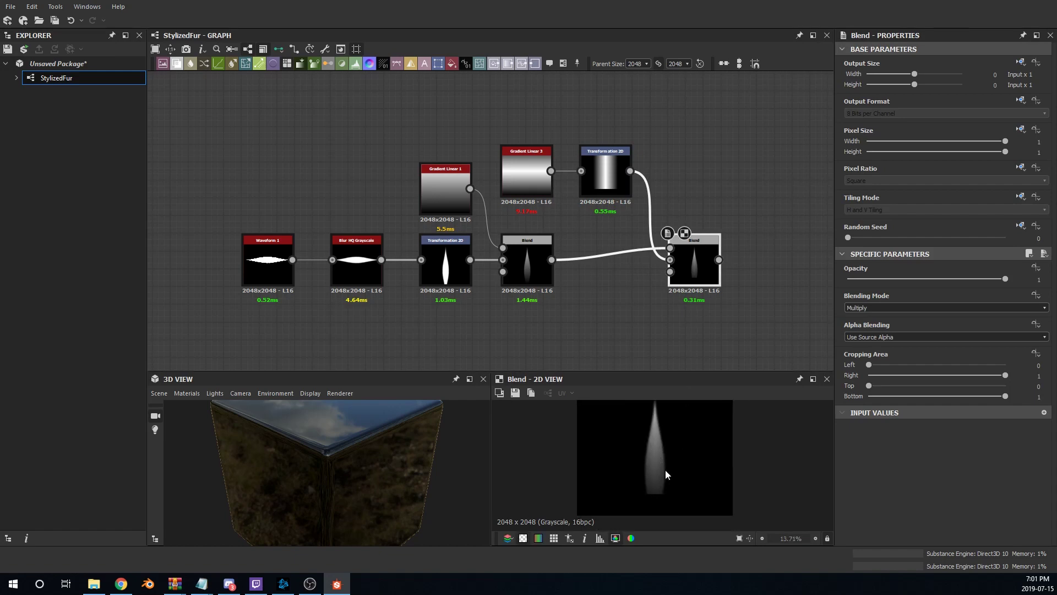
pyautogui.scroll(2, 658, 474)
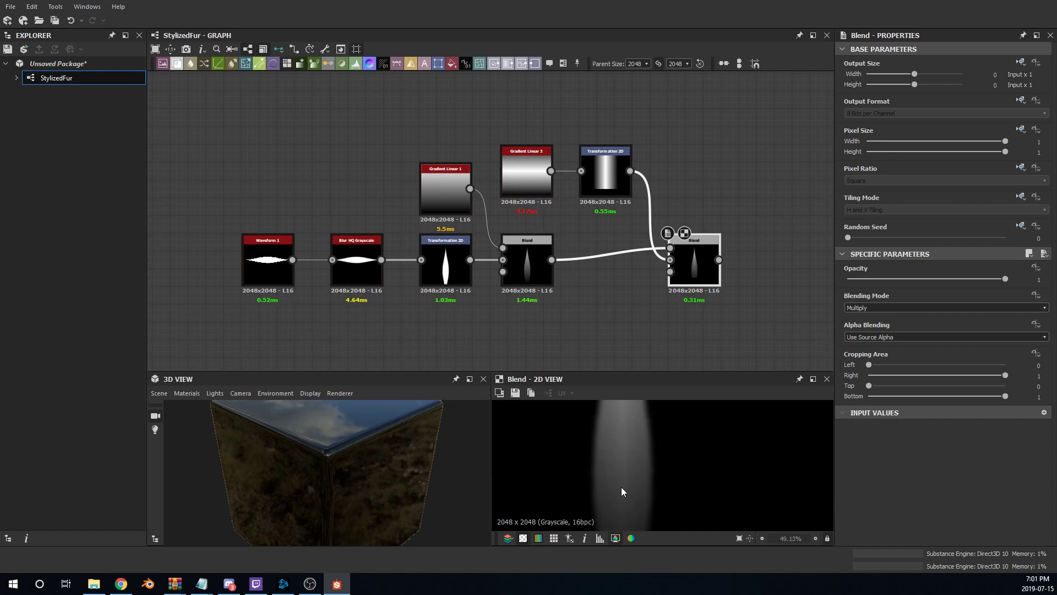
pyautogui.scroll(-3, 611, 460)
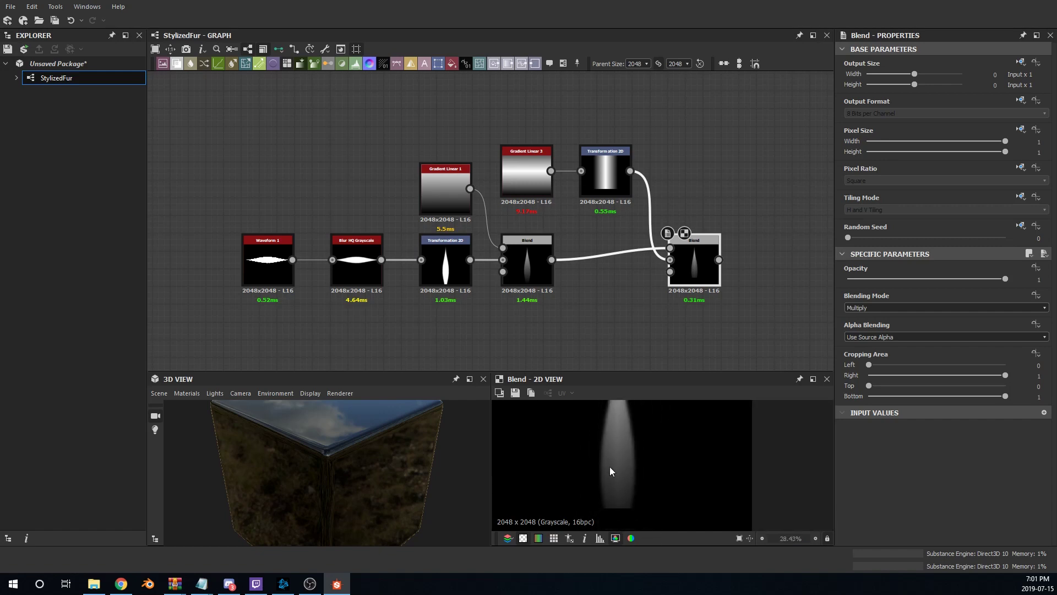
# Halve the transformed gradient's size again and stretch it vertically to cover the full image height, then check the blended strand
pyautogui.click(615, 167)
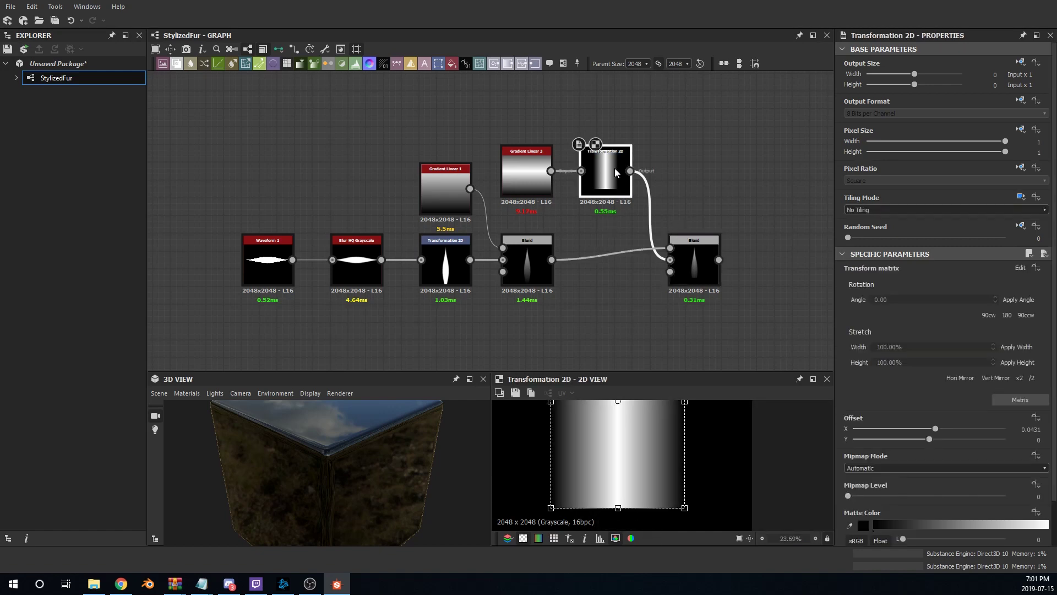
pyautogui.click(1031, 377)
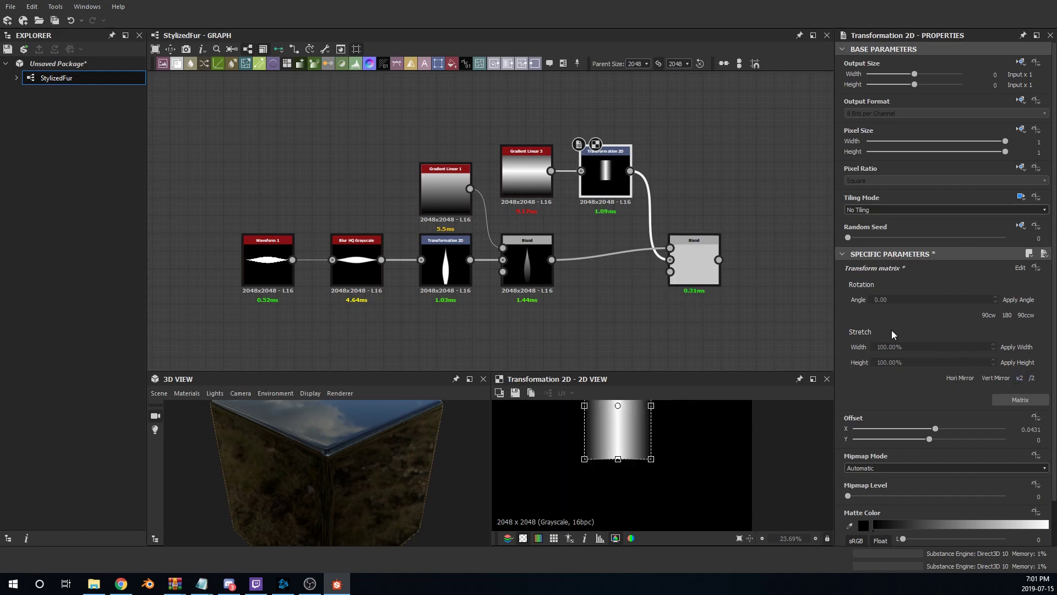
pyautogui.scroll(-2, 629, 422)
pyautogui.scroll(-2, 626, 429)
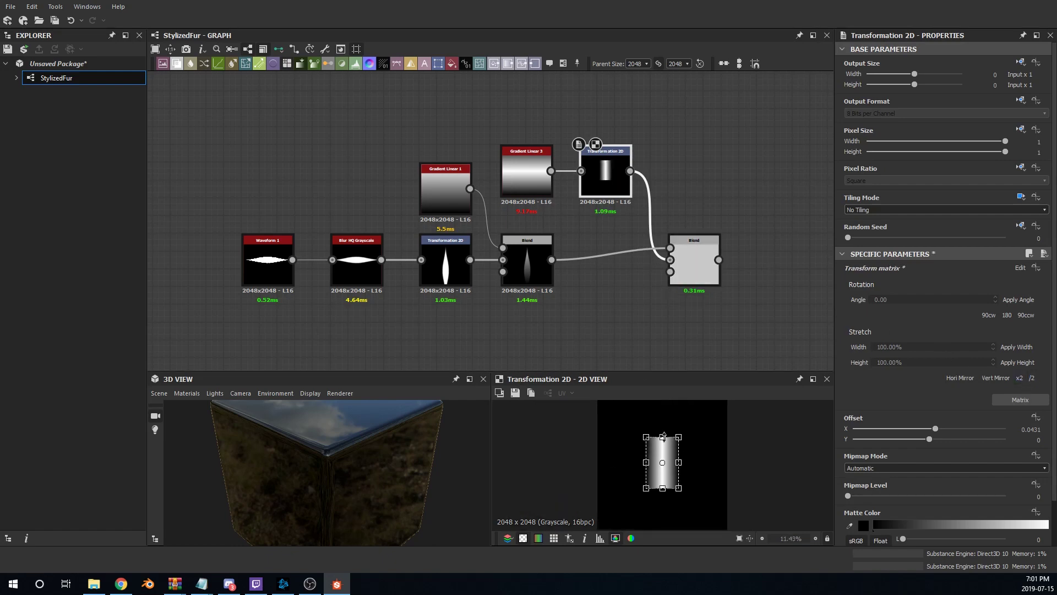
pyautogui.moveTo(664, 436); pyautogui.dragTo(666, 397)
pyautogui.moveTo(664, 487); pyautogui.dragTo(673, 557)
pyautogui.click(694, 304)
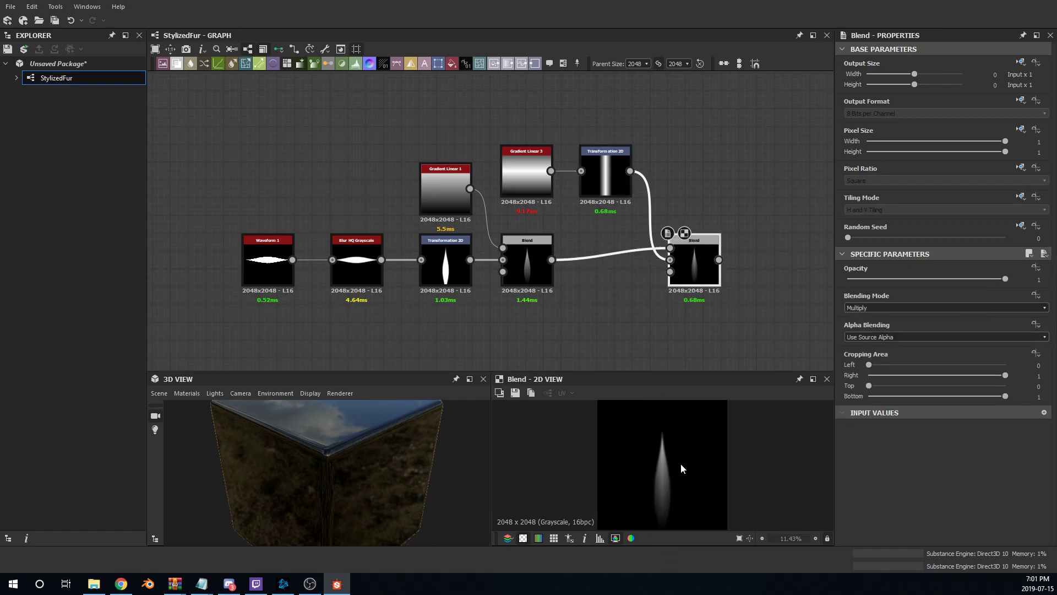
pyautogui.scroll(4, 653, 484)
pyautogui.moveTo(665, 491); pyautogui.dragTo(655, 469, button='middle')
pyautogui.scroll(-4, 689, 326)
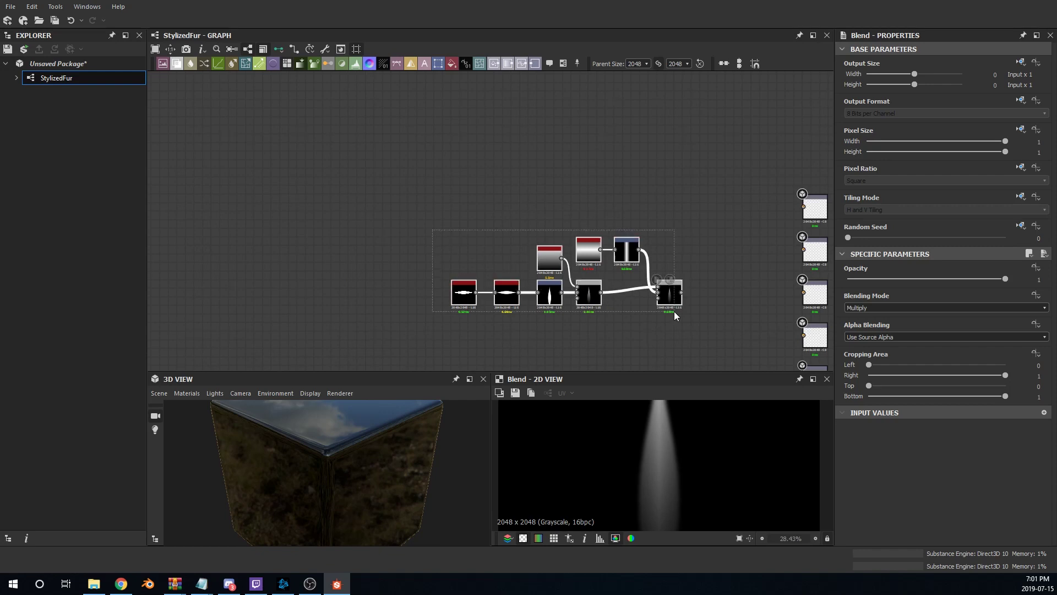
# Add a Levels node directly after the second Blend node, fed by its output
pyautogui.moveTo(674, 312); pyautogui.dragTo(588, 292, button='middle')
pyautogui.scroll(4, 612, 299)
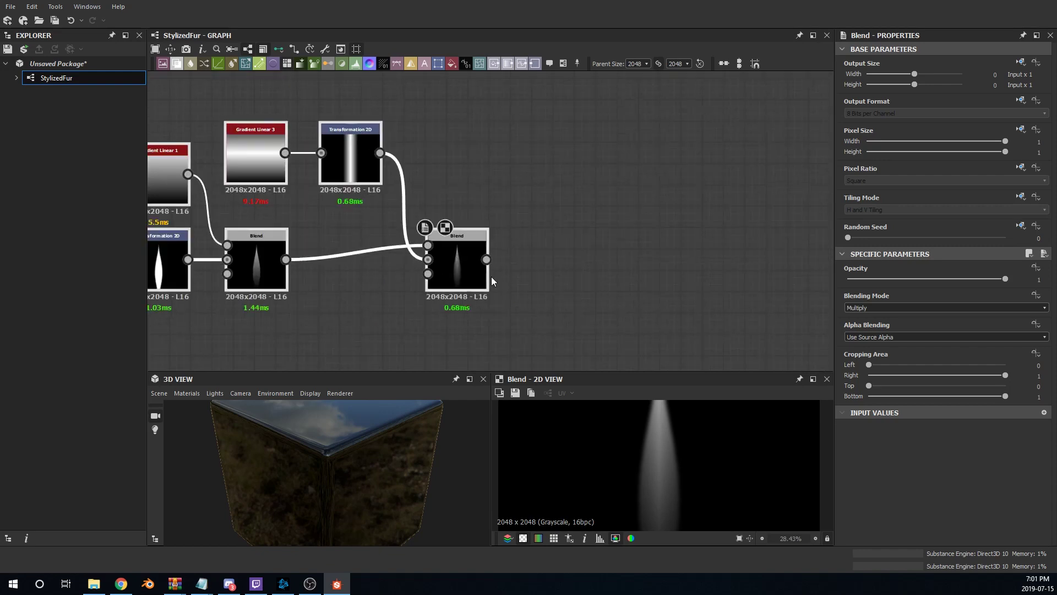
pyautogui.press('space')
pyautogui.click(504, 258)
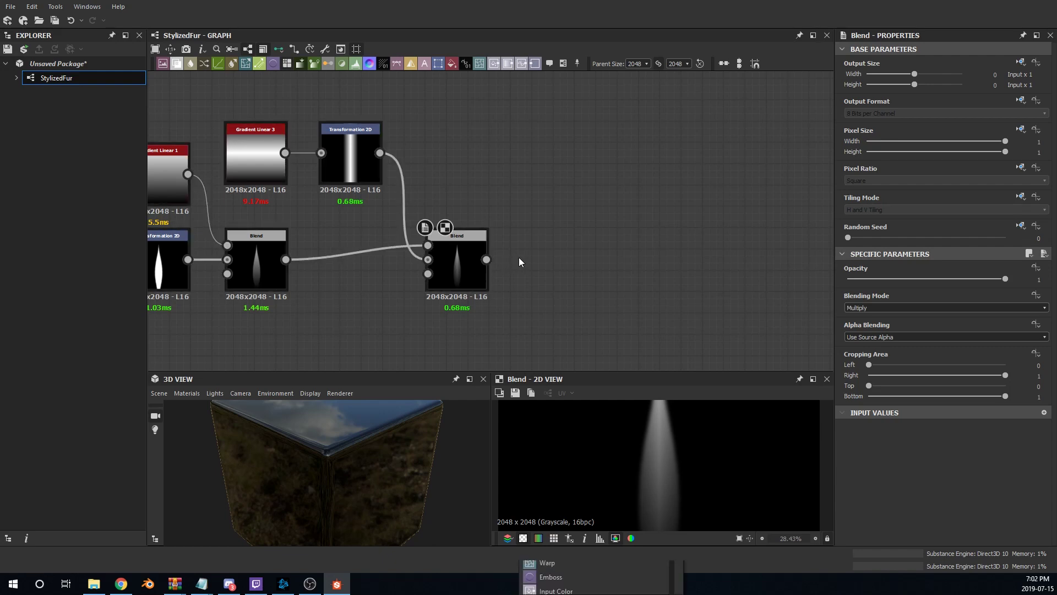
pyautogui.write('lev')
pyautogui.press('Return')
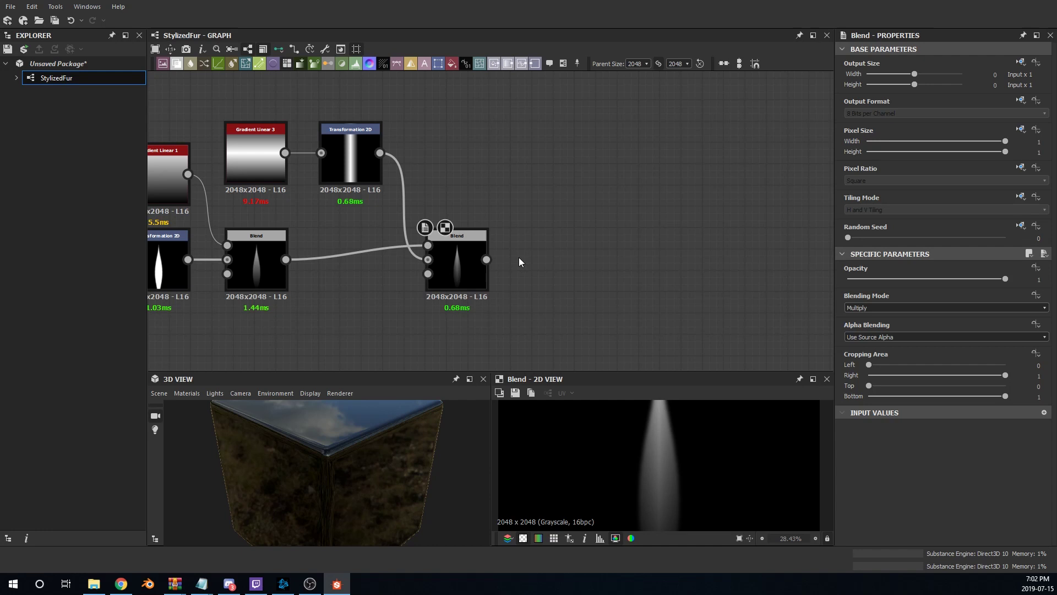
pyautogui.moveTo(519, 257); pyautogui.dragTo(541, 257)
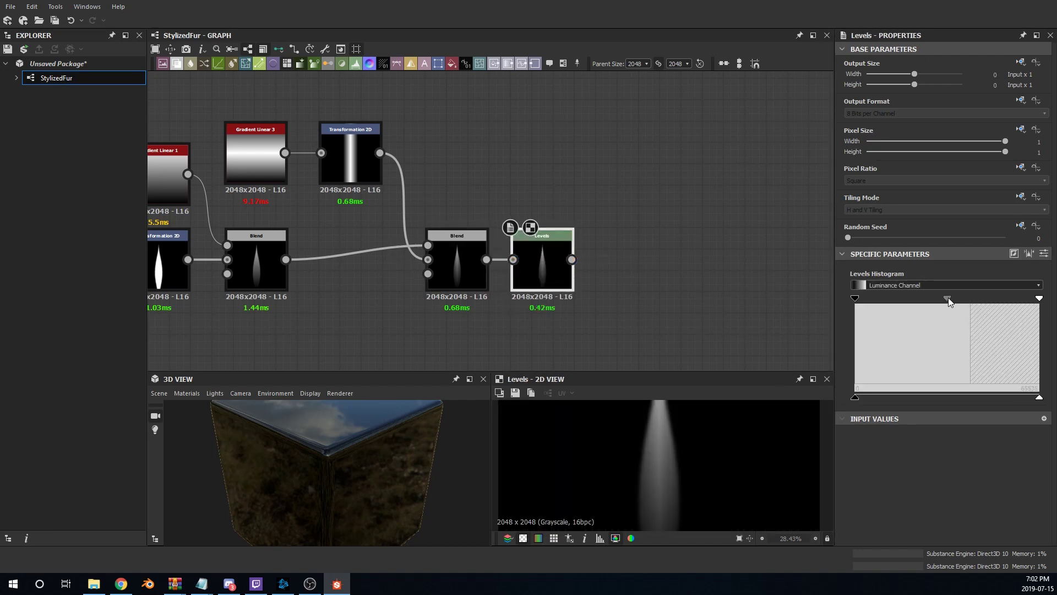
# Darken the strand's midtones slightly in the Levels node's Luminance Channel histogram
pyautogui.moveTo(948, 298)
pyautogui.mouseDown()
pyautogui.moveTo(937, 299)
pyautogui.moveTo(950, 304)
pyautogui.mouseUp()
pyautogui.scroll(-2, 709, 469)
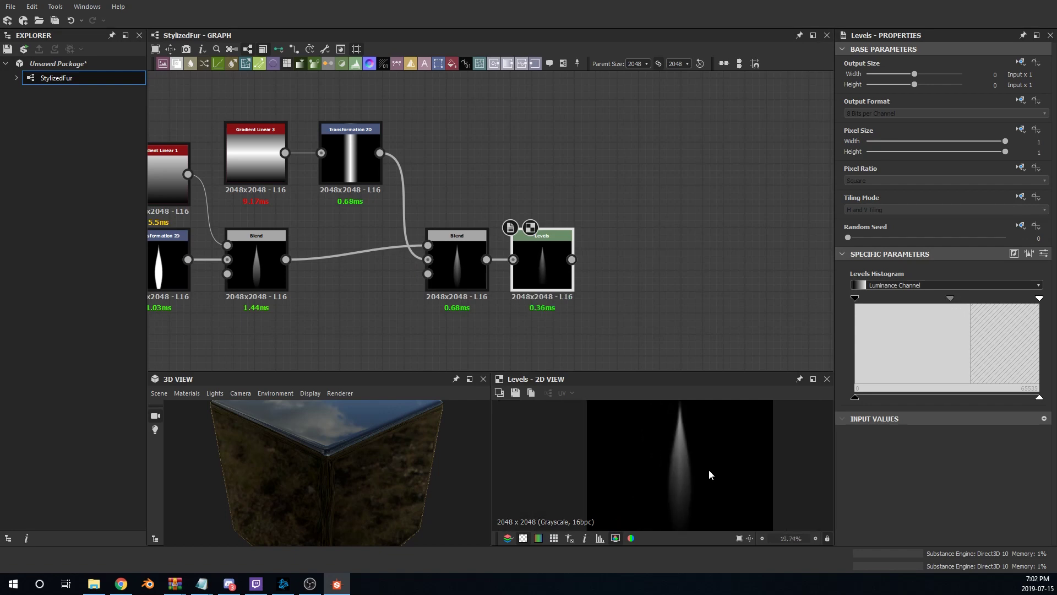
pyautogui.scroll(-1, 686, 457)
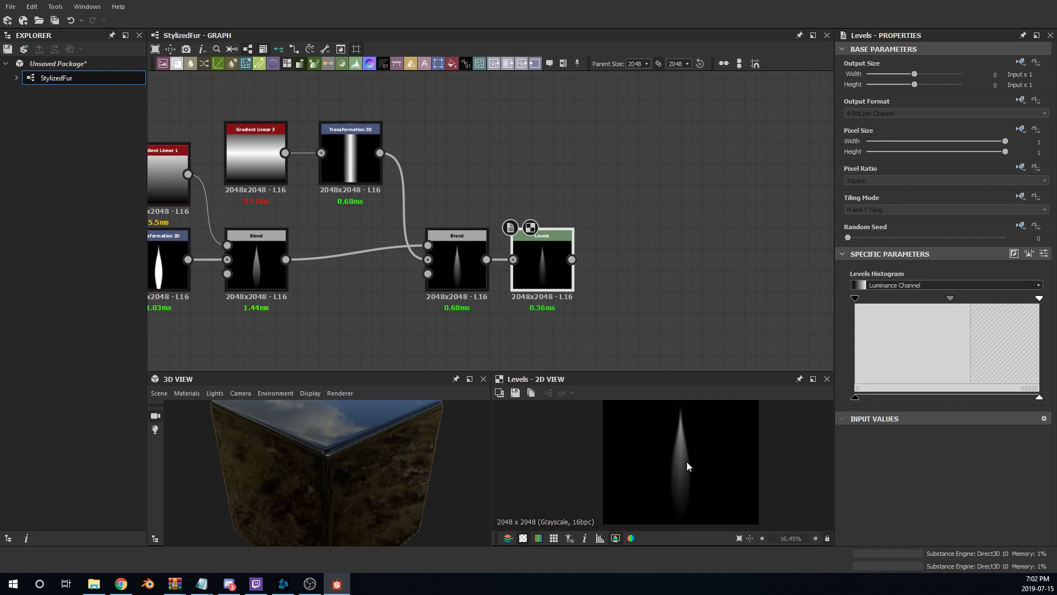
pyautogui.scroll(-1, 592, 272)
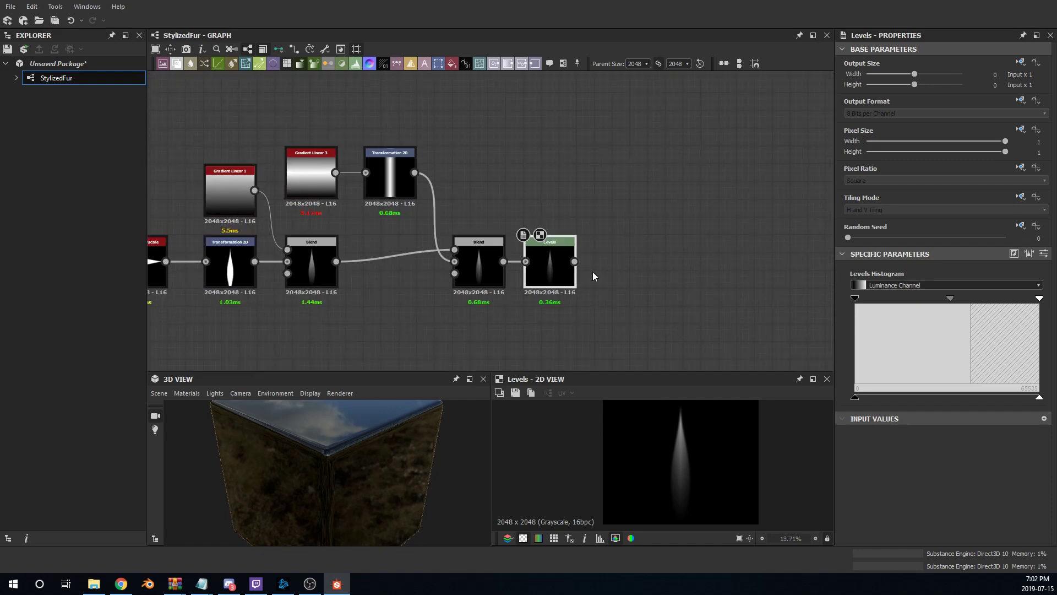
# Add a Tile Sampler node after the Levels node and feed the Levels output into its Pattern Input 1
pyautogui.moveTo(635, 254); pyautogui.dragTo(570, 255, button='middle')
pyautogui.click(561, 250)
pyautogui.press('space')
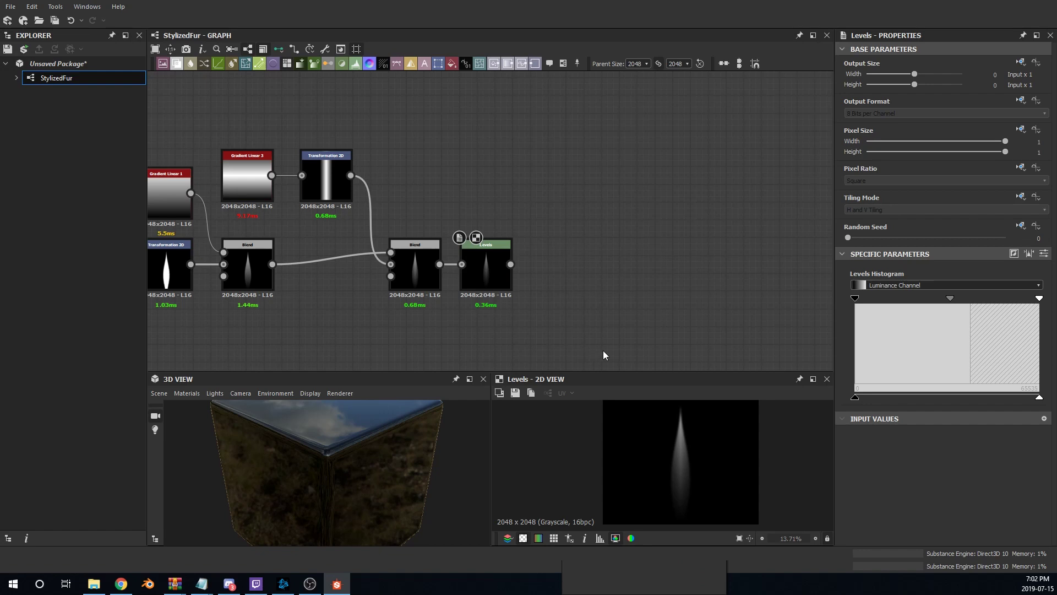
pyautogui.press('Return')
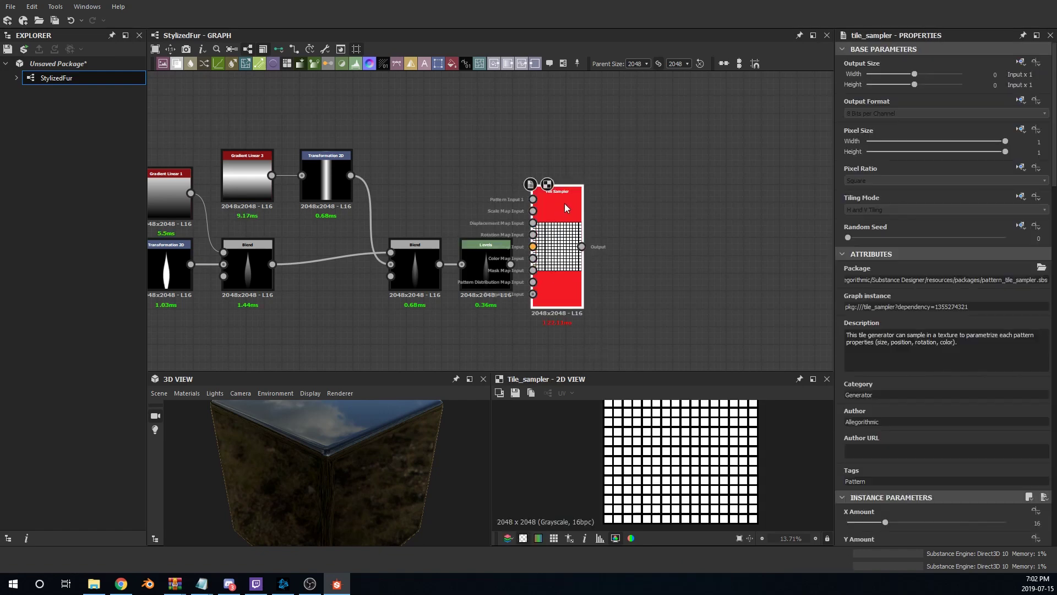
pyautogui.moveTo(565, 203)
pyautogui.mouseDown()
pyautogui.moveTo(582, 222)
pyautogui.moveTo(551, 217)
pyautogui.mouseUp()
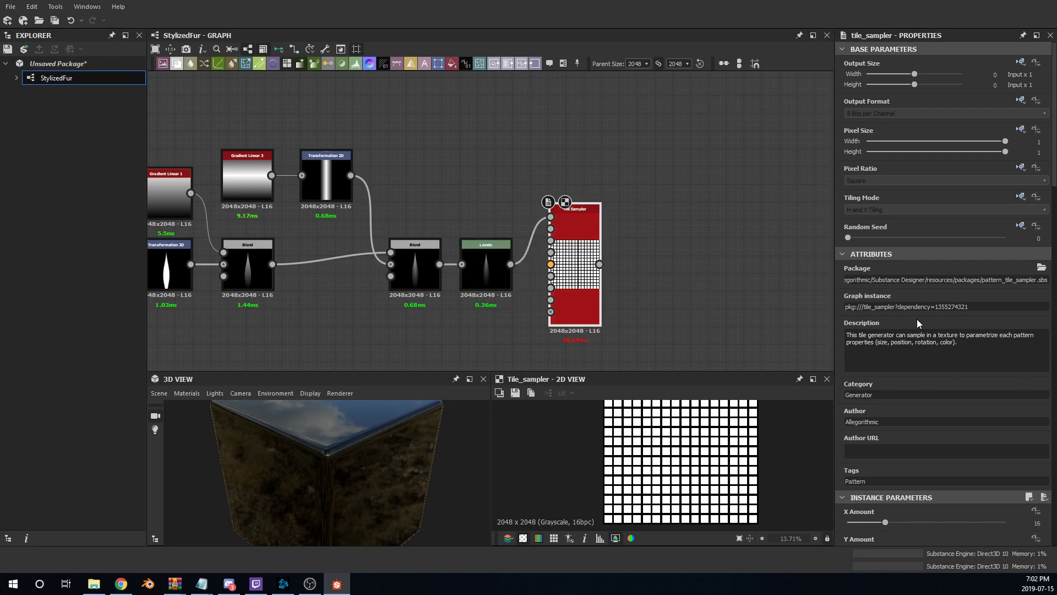
# Set the Tile Sampler's Pattern to Pattern Input so it scatters the hair strand, and check the tiling
pyautogui.scroll(-2, 919, 324)
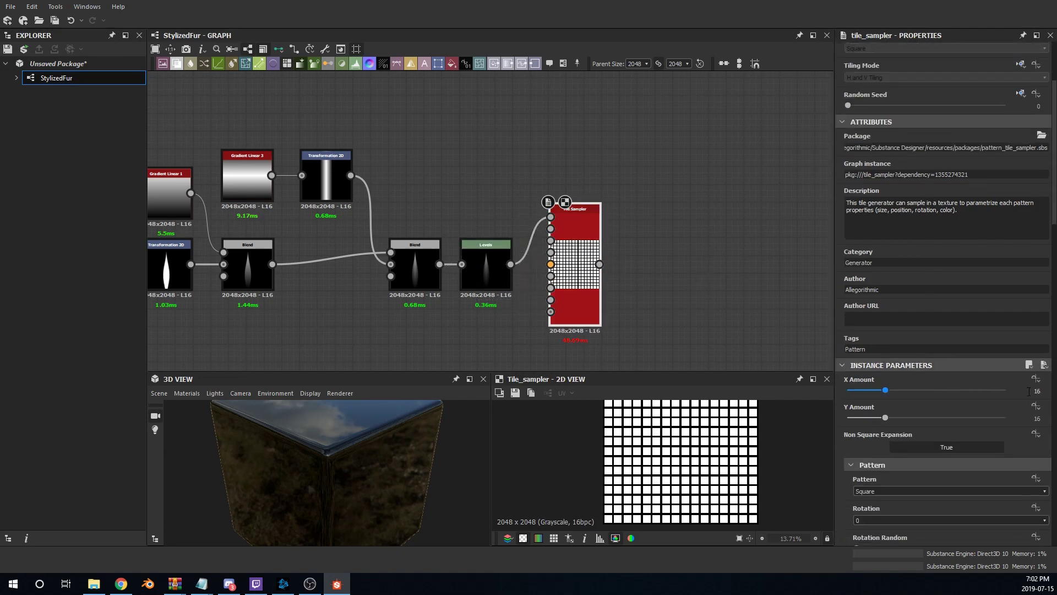
pyautogui.scroll(-2, 966, 393)
pyautogui.click(876, 358)
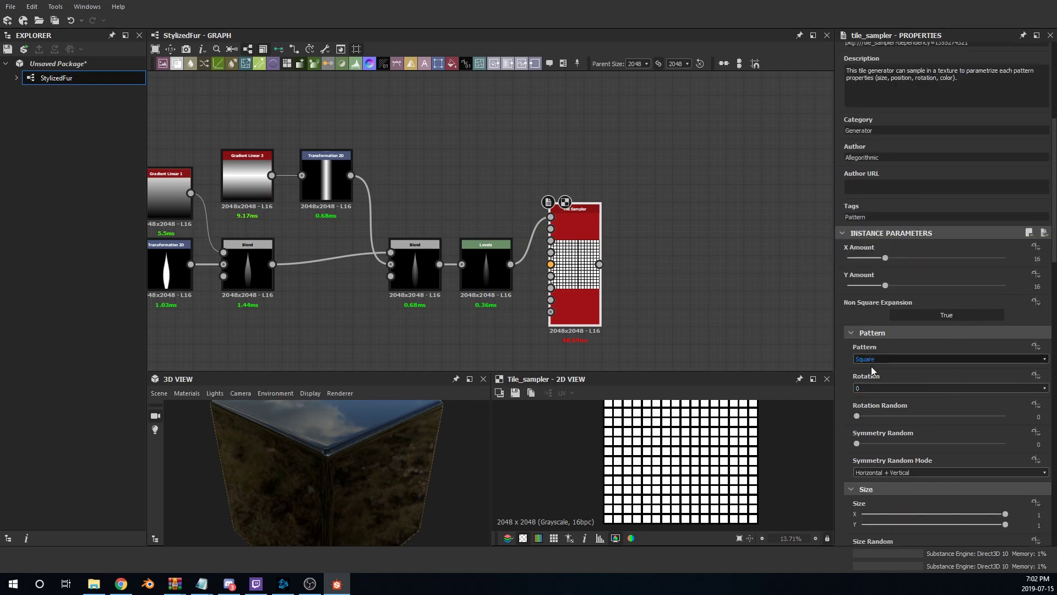
pyautogui.click(871, 365)
pyautogui.scroll(5, 700, 475)
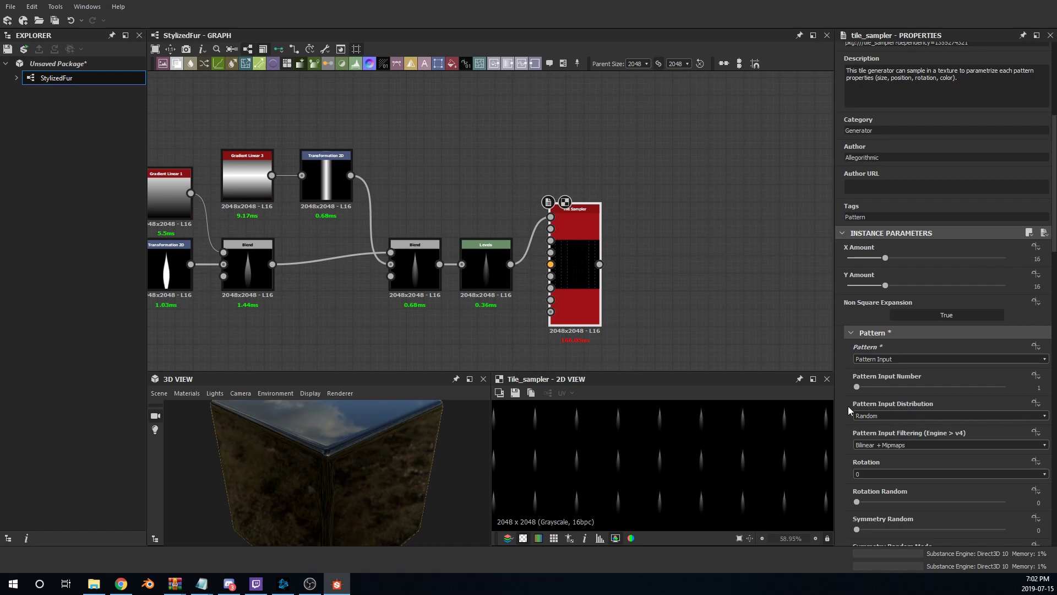
pyautogui.scroll(-4, 618, 307)
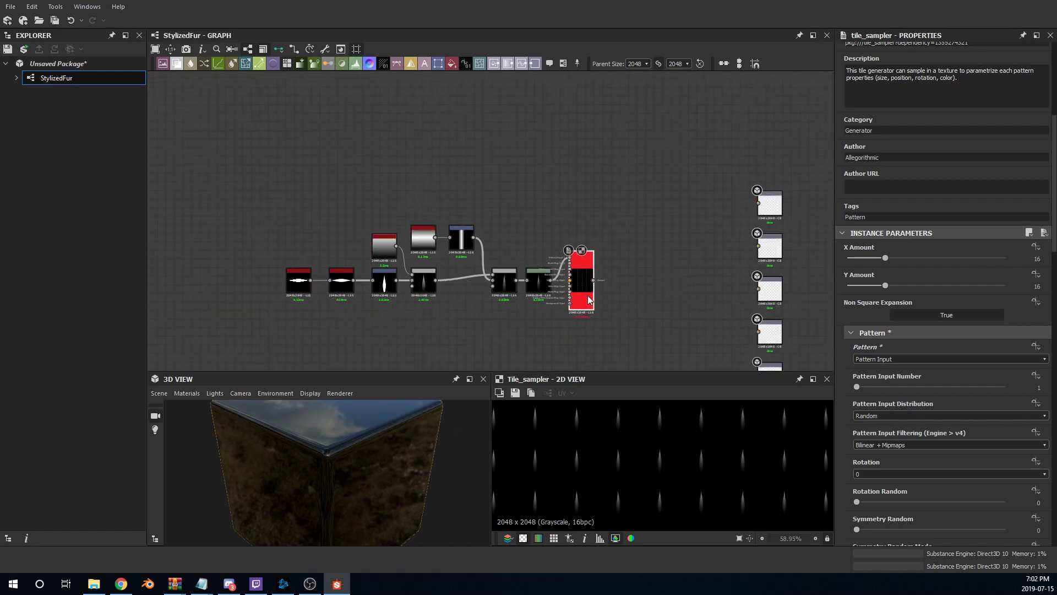
pyautogui.moveTo(633, 309); pyautogui.dragTo(533, 288, button='middle')
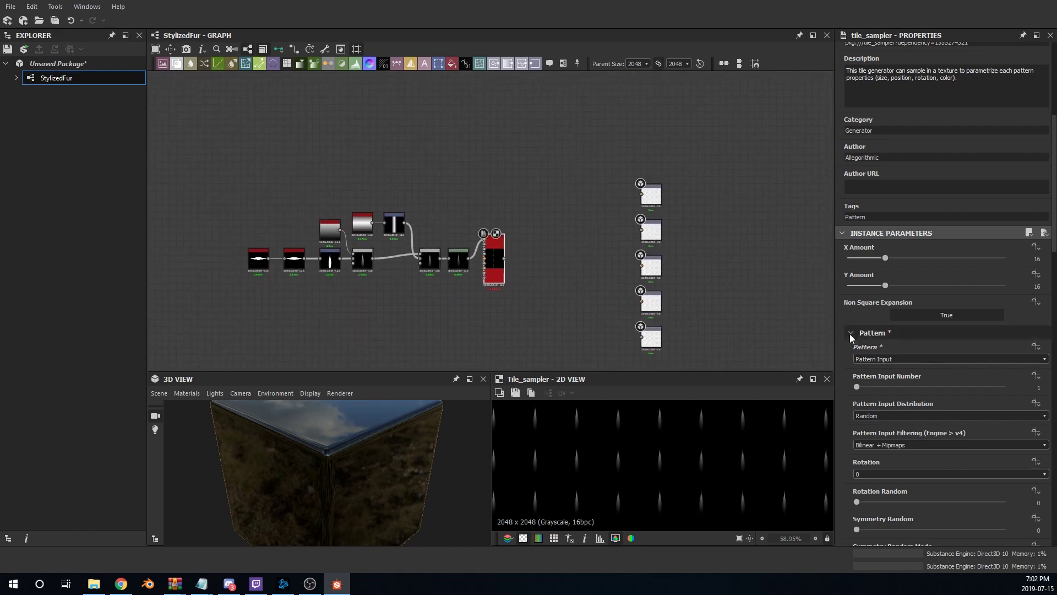
# Raise the Tile Sampler's Scale to 10 and check the overlapping strands
pyautogui.scroll(-6, 888, 402)
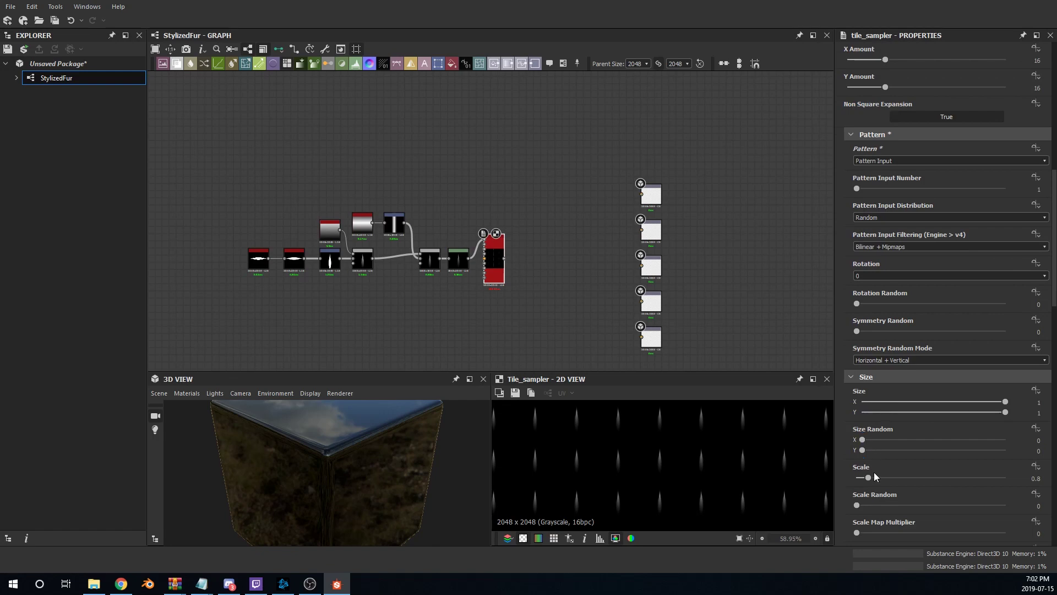
pyautogui.moveTo(873, 475); pyautogui.dragTo(1006, 480)
pyautogui.scroll(-3, 763, 479)
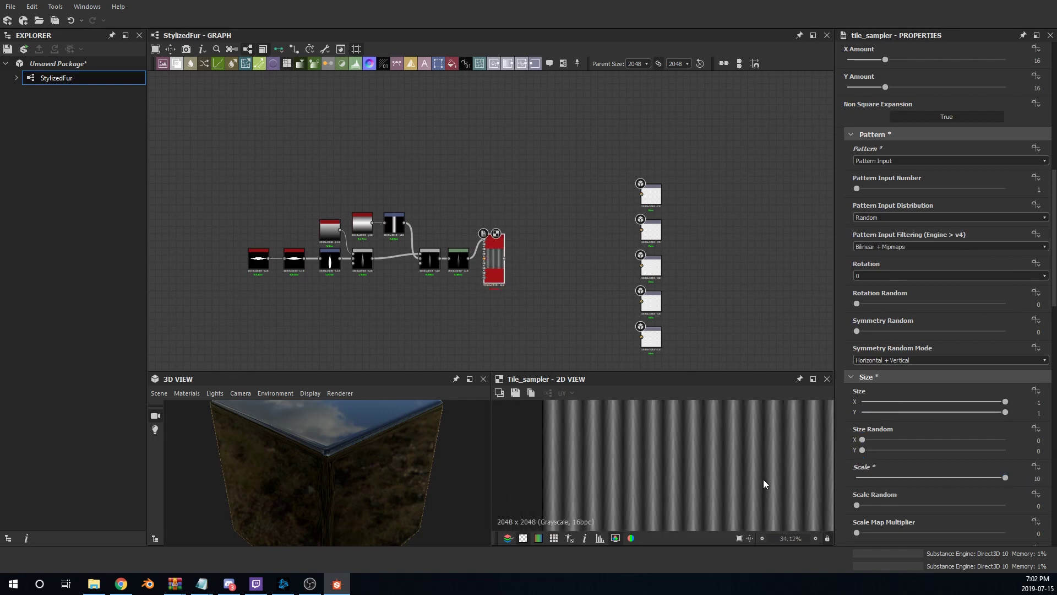
pyautogui.scroll(-5, 763, 479)
pyautogui.scroll(4, 909, 286)
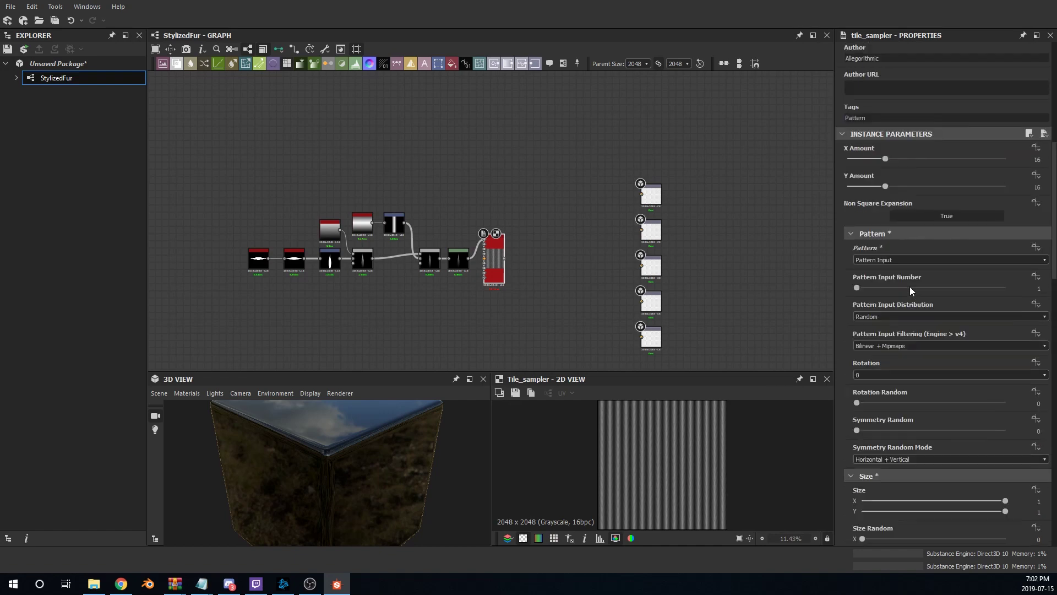
# Set the Tile Sampler's X Amount and Y Amount to 20 each and check the denser strands
pyautogui.doubleClick(1037, 258)
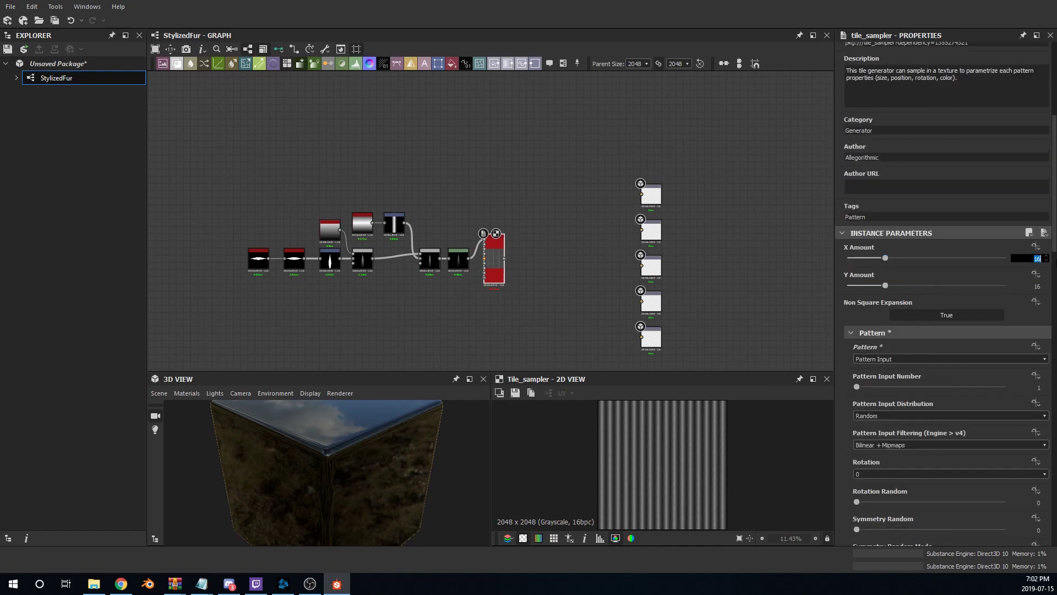
pyautogui.write('20')
pyautogui.press('Tab')
pyautogui.write('20')
pyautogui.press('Return')
pyautogui.scroll(6, 656, 452)
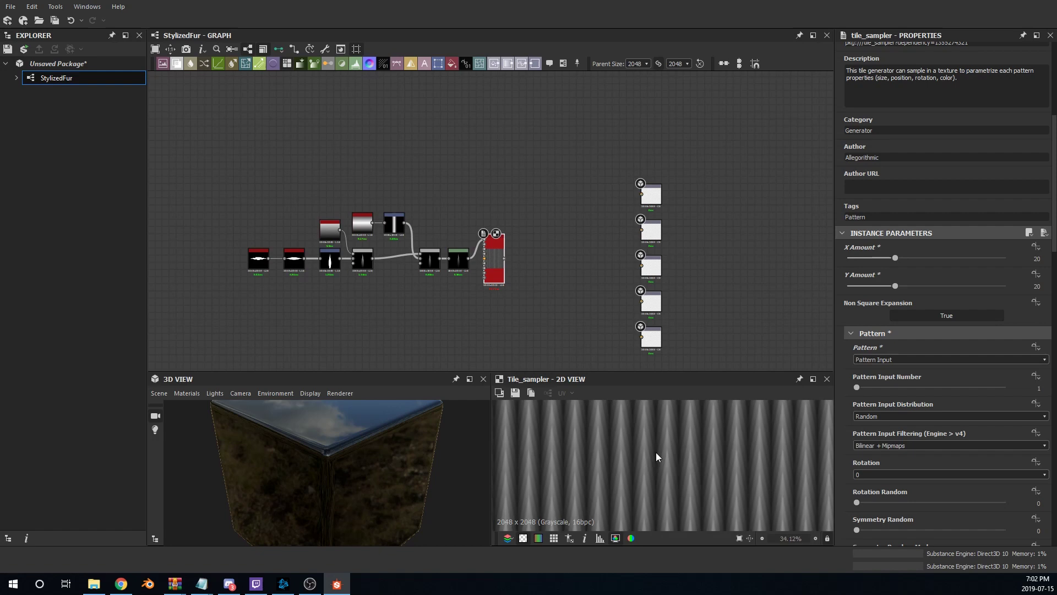
pyautogui.scroll(3, 656, 457)
pyautogui.scroll(-3, 895, 464)
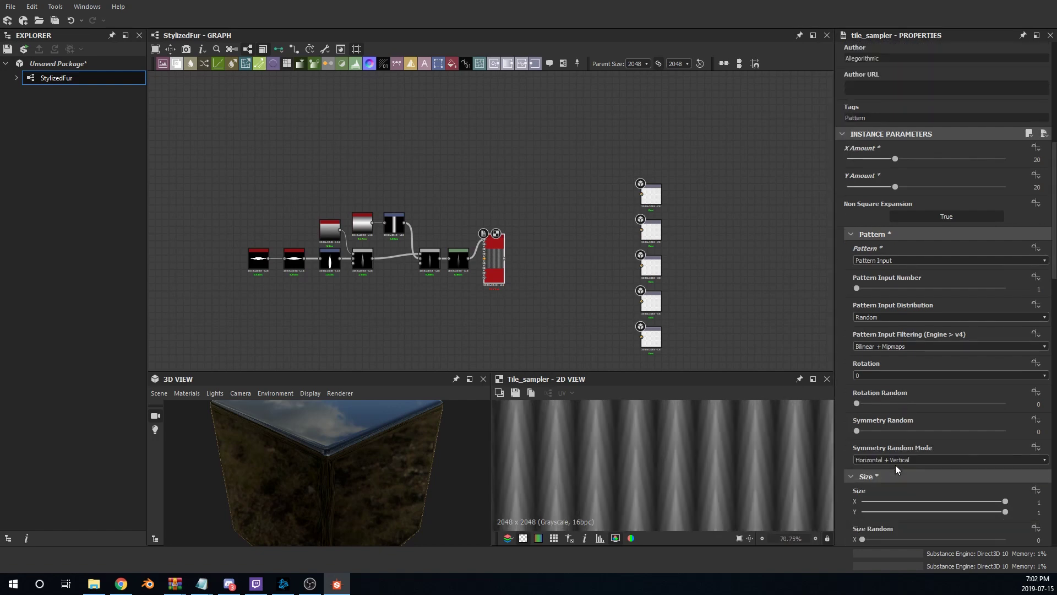
# Set the Tile Sampler's Scale to 7.16 and Scale Random to 0.38, and check the strand variation
pyautogui.scroll(-5, 895, 465)
pyautogui.click(963, 412)
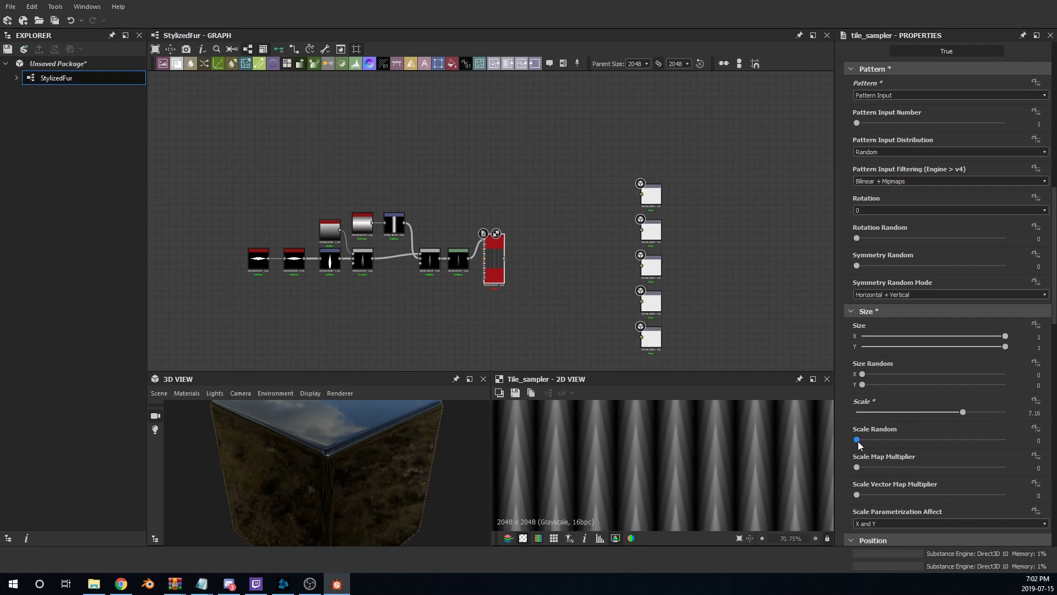
pyautogui.moveTo(857, 439); pyautogui.dragTo(912, 440)
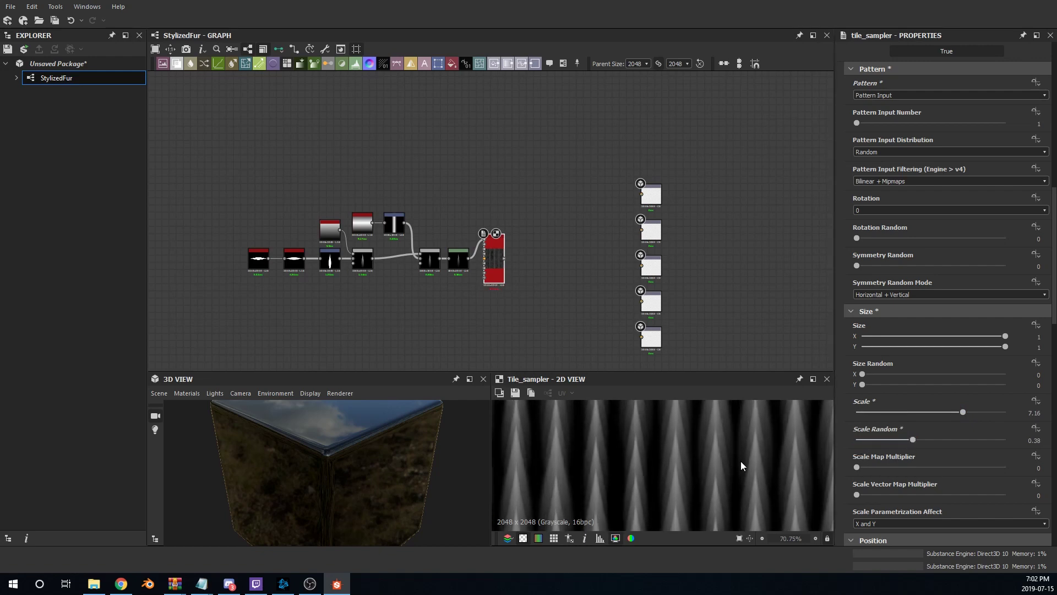
pyautogui.scroll(-5, 741, 461)
pyautogui.moveTo(731, 477); pyautogui.dragTo(666, 424, button='middle')
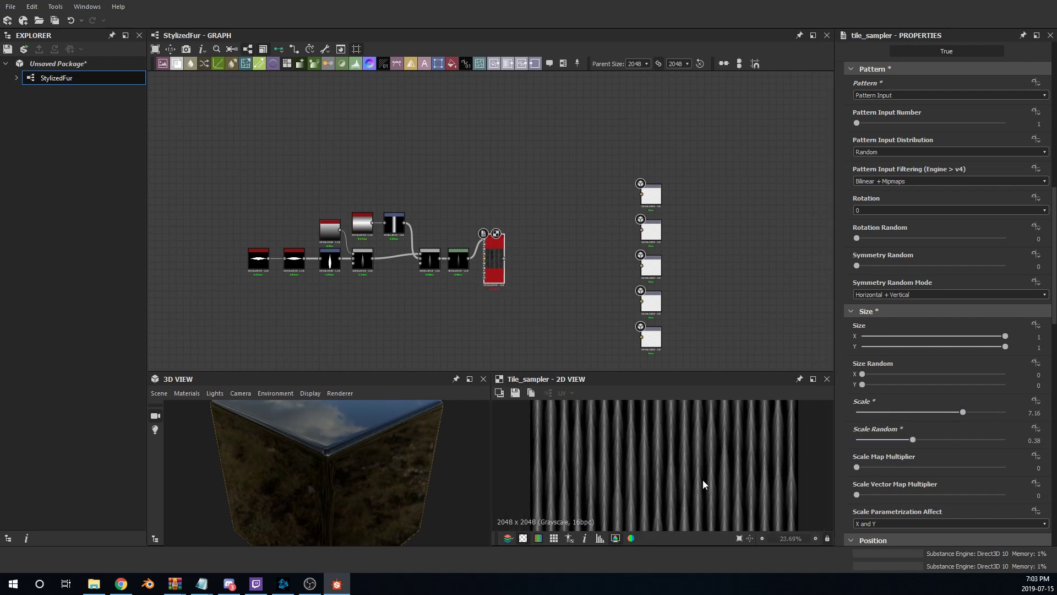
pyautogui.scroll(-2, 673, 481)
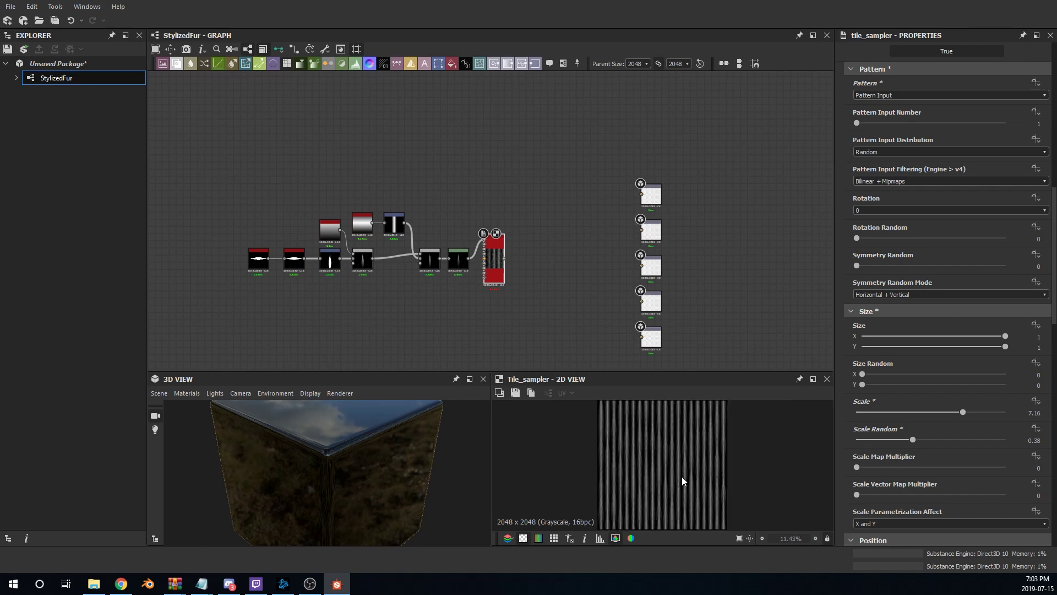
# Set the Tile Sampler's Position Random to 7.71 and check how the strands scatter
pyautogui.scroll(-4, 884, 468)
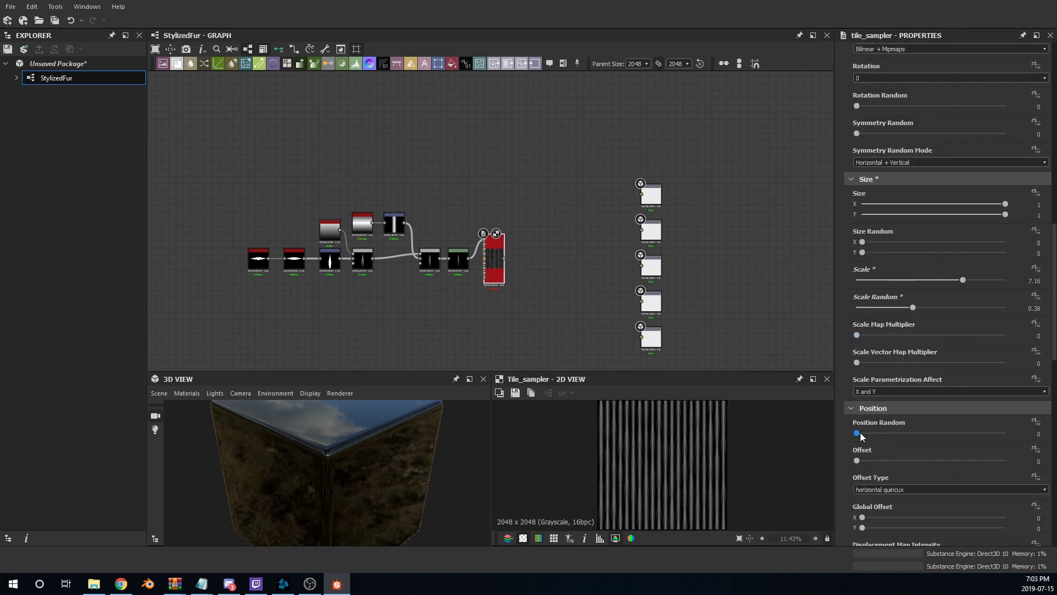
pyautogui.moveTo(858, 434); pyautogui.dragTo(971, 433)
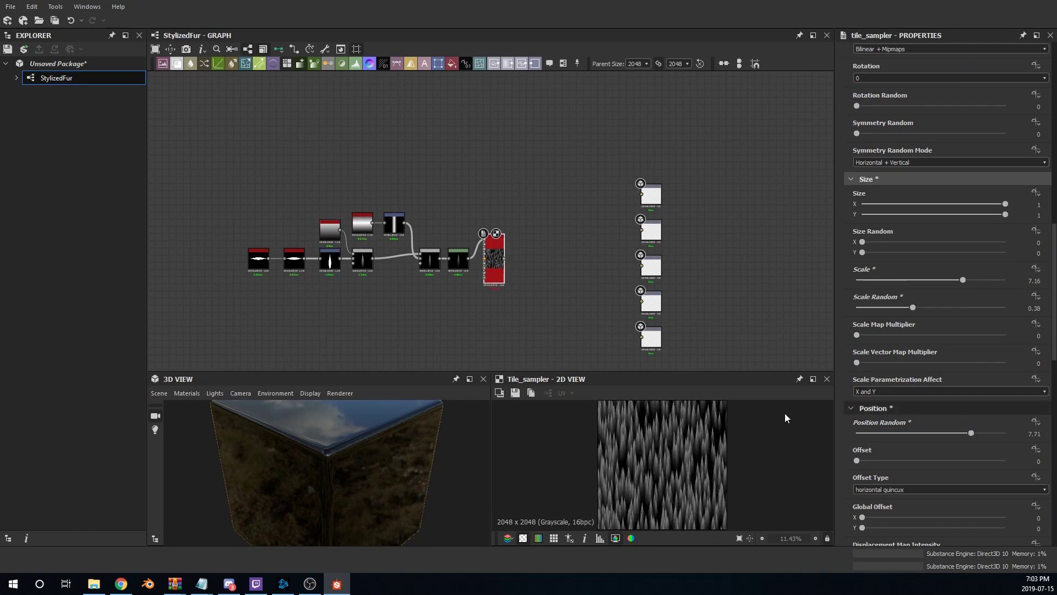
pyautogui.scroll(4, 663, 480)
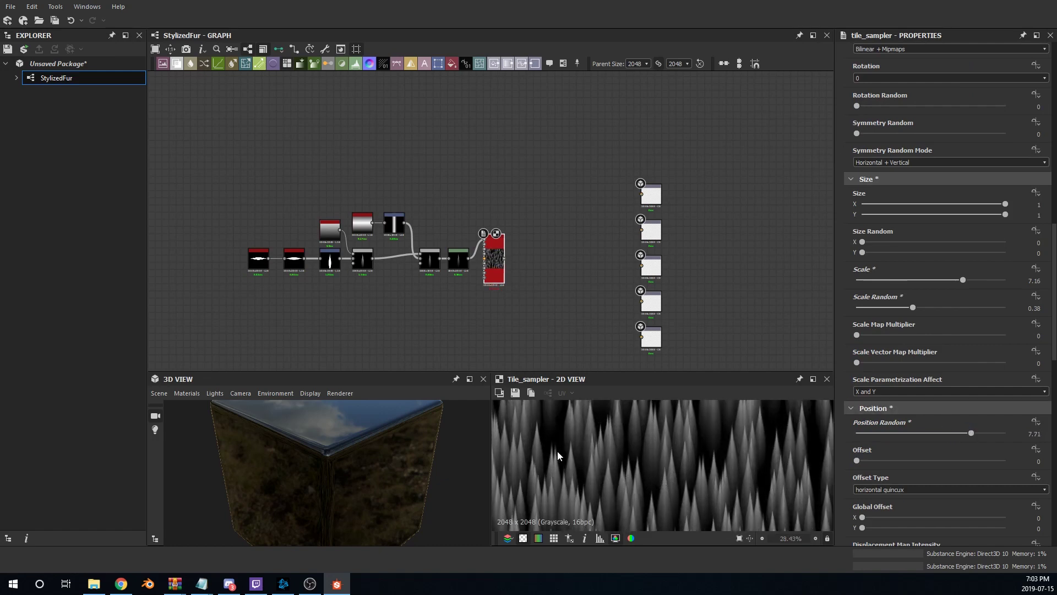
pyautogui.scroll(-3, 580, 453)
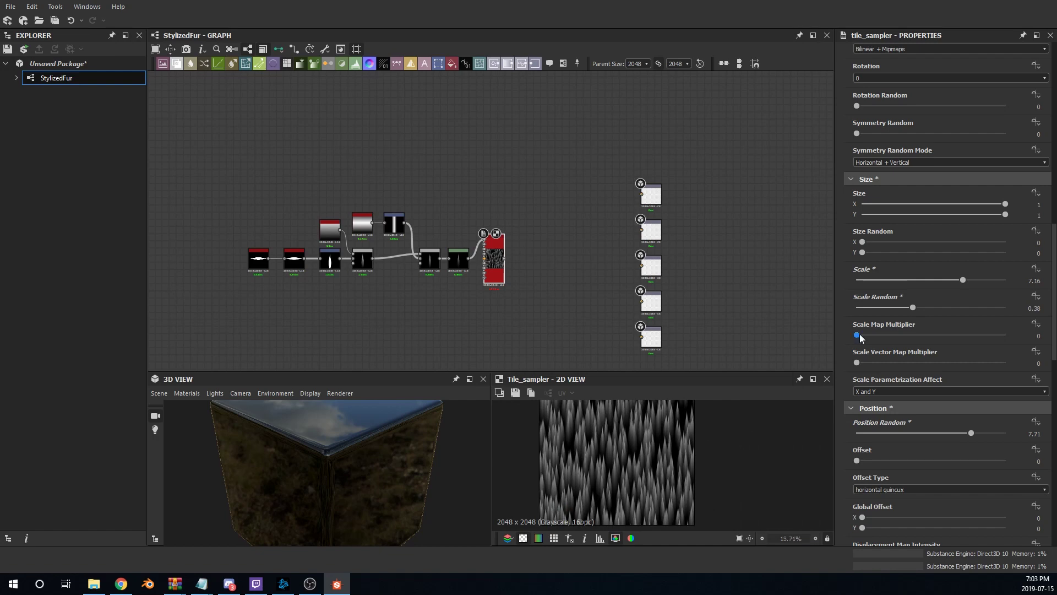
pyautogui.scroll(-2, 655, 469)
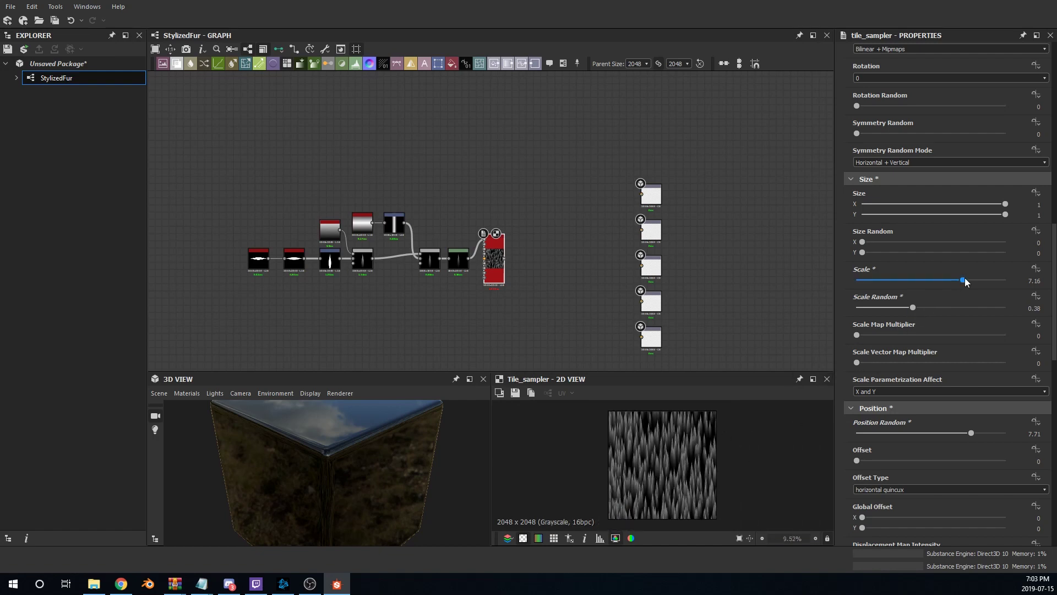
# Set the Tile Sampler's Scale to 10 and Scale Random to 0.21 for fuller fur coverage
pyautogui.moveTo(965, 282); pyautogui.dragTo(1027, 283)
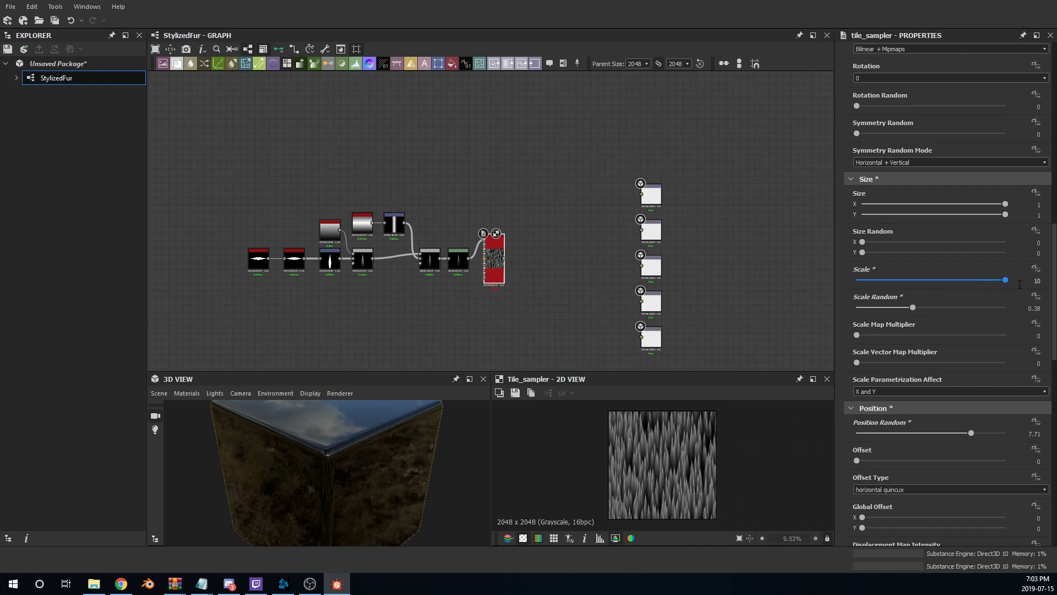
pyautogui.moveTo(913, 307); pyautogui.dragTo(887, 307)
pyautogui.scroll(5, 716, 441)
pyautogui.press('f')
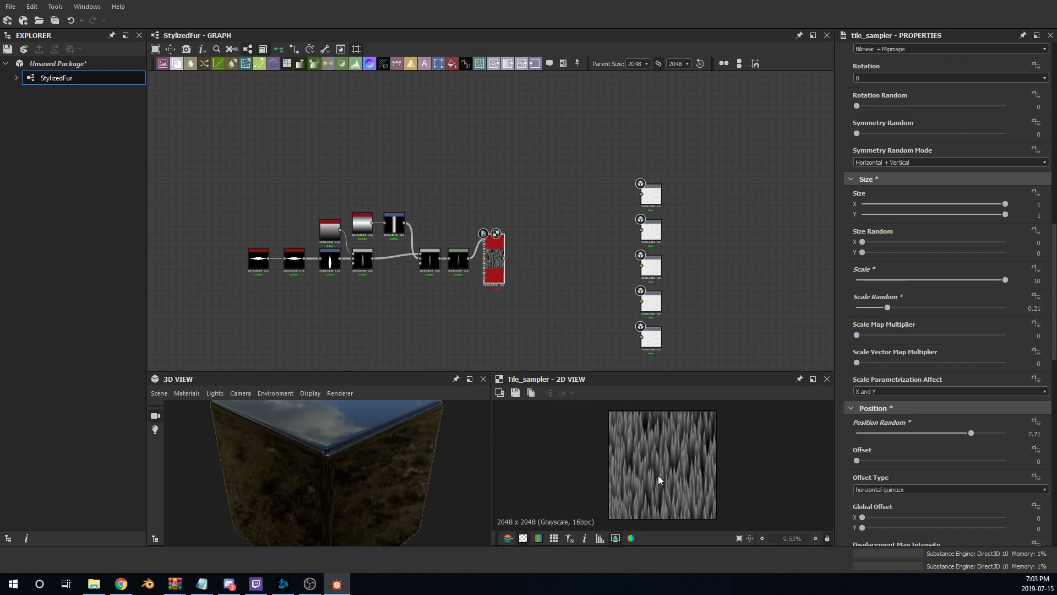
# Try Rotation Random at 0.03 and 0.05 on the Tile Sampler and compare the strand directions
pyautogui.scroll(-8, 894, 481)
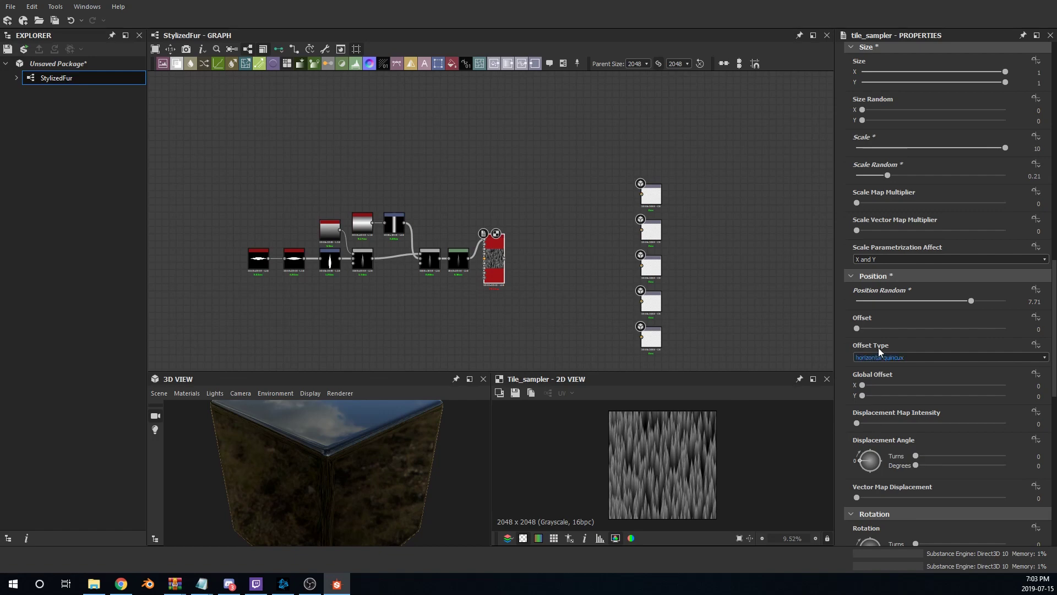
pyautogui.scroll(-2, 878, 348)
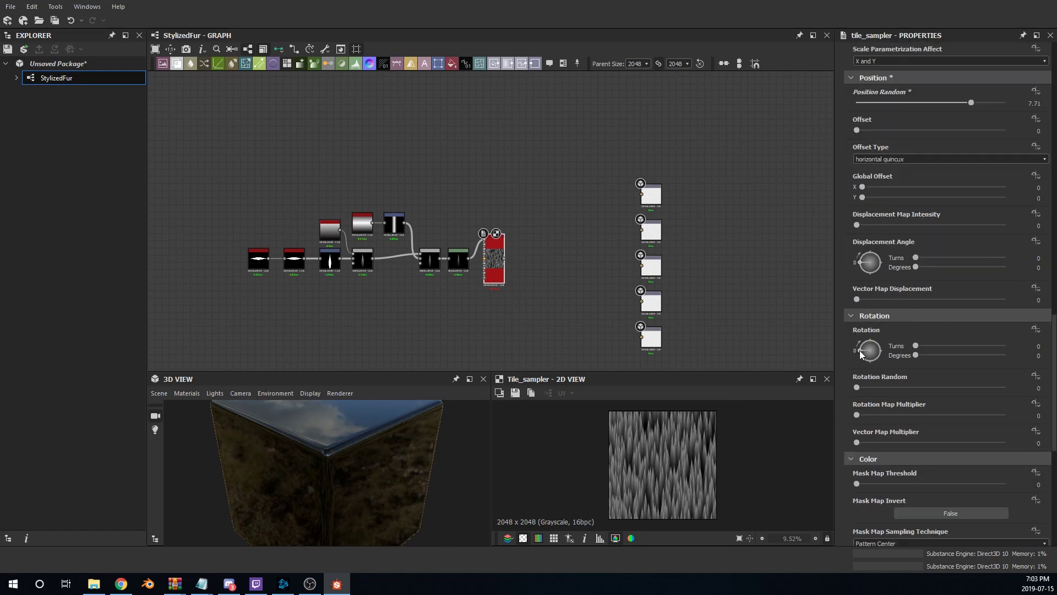
pyautogui.moveTo(859, 388); pyautogui.dragTo(861, 389)
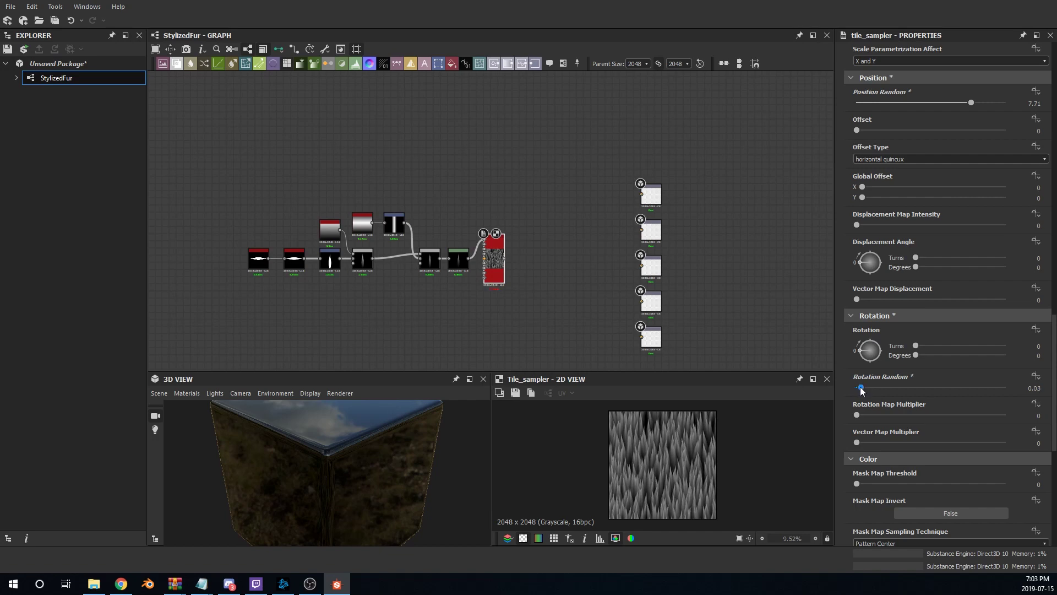
pyautogui.scroll(2, 682, 469)
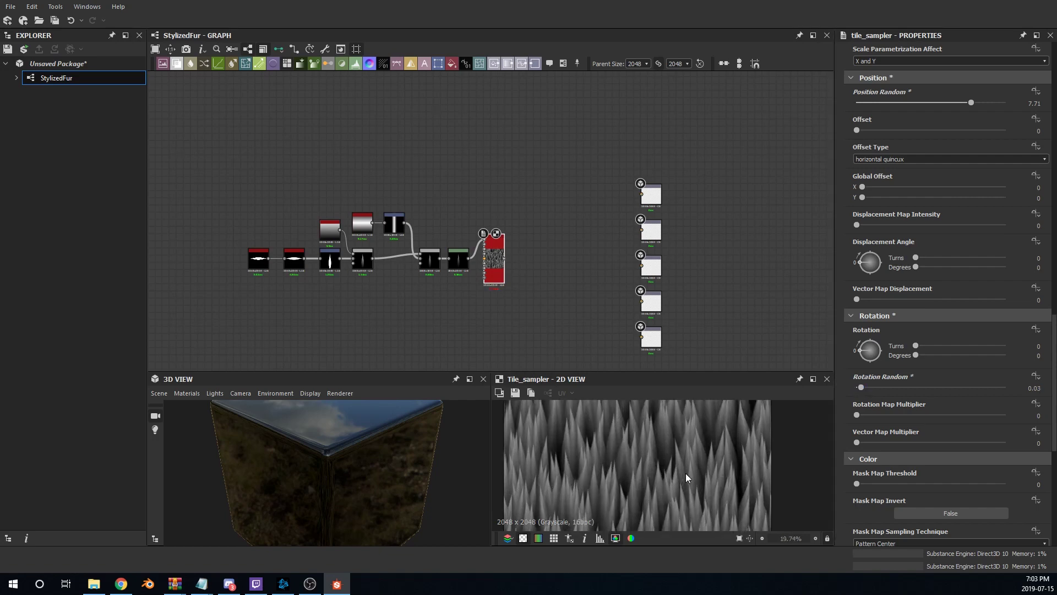
pyautogui.moveTo(861, 389); pyautogui.dragTo(864, 389)
pyautogui.scroll(-3, 691, 477)
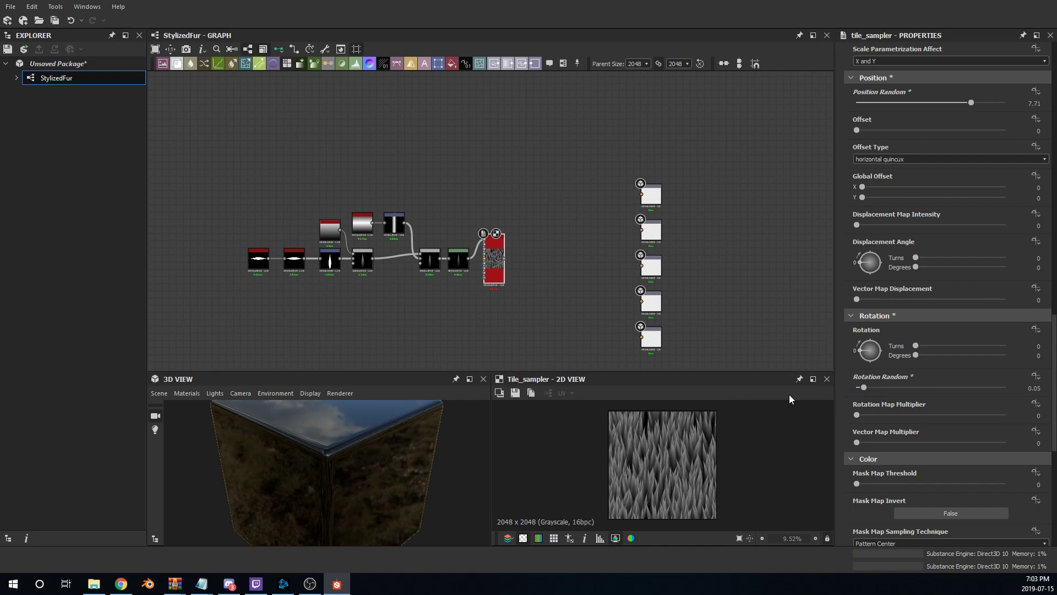
# Set the Tile Sampler's Rotation Random to 0.03 and tilt the strands with a Rotation of -21 degrees
pyautogui.doubleClick(1032, 389)
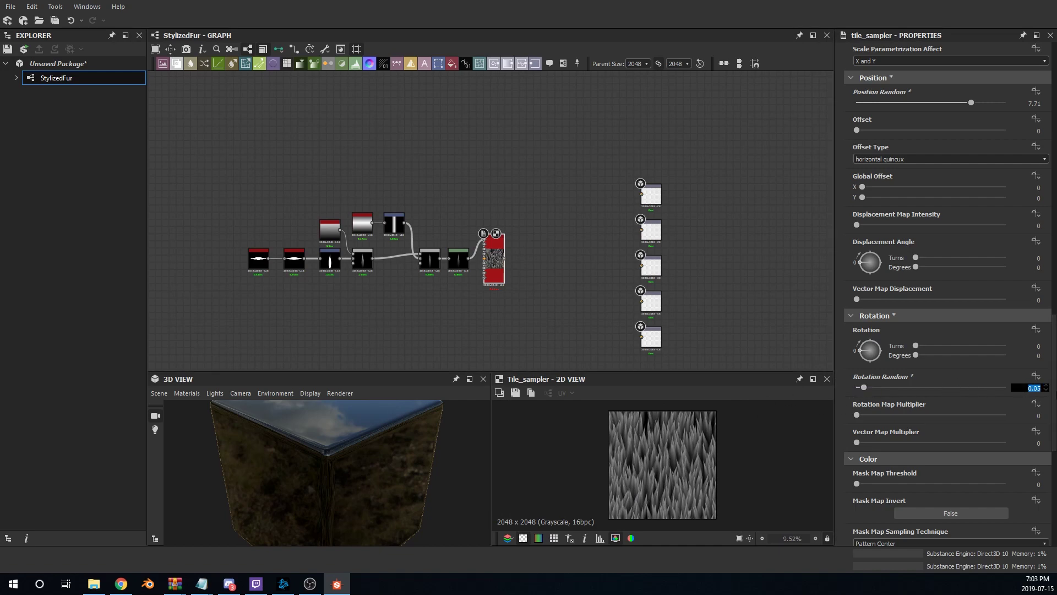
pyautogui.write('0')
pyautogui.press('Return')
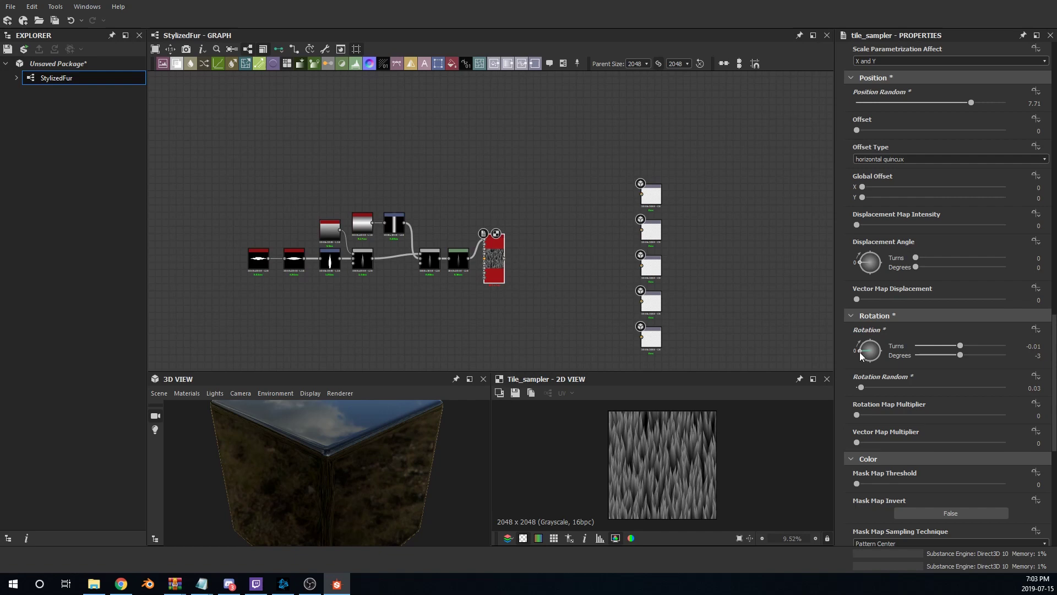
pyautogui.moveTo(861, 355); pyautogui.dragTo(860, 359)
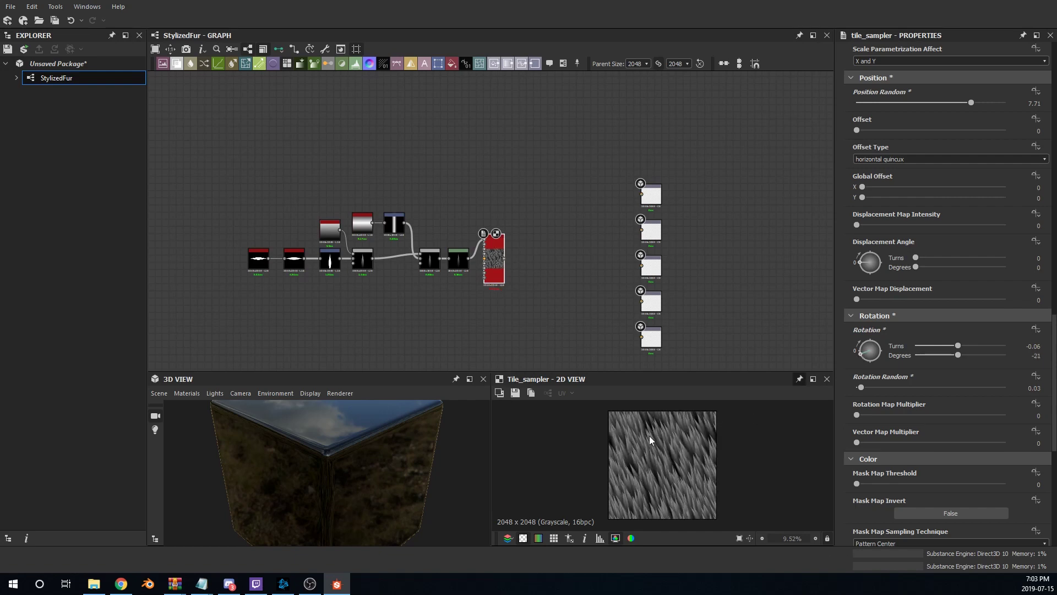
# Set the Tile Sampler's Color Random to 0.72 and inspect the brightness variation between the strands up close
pyautogui.scroll(-3, 893, 412)
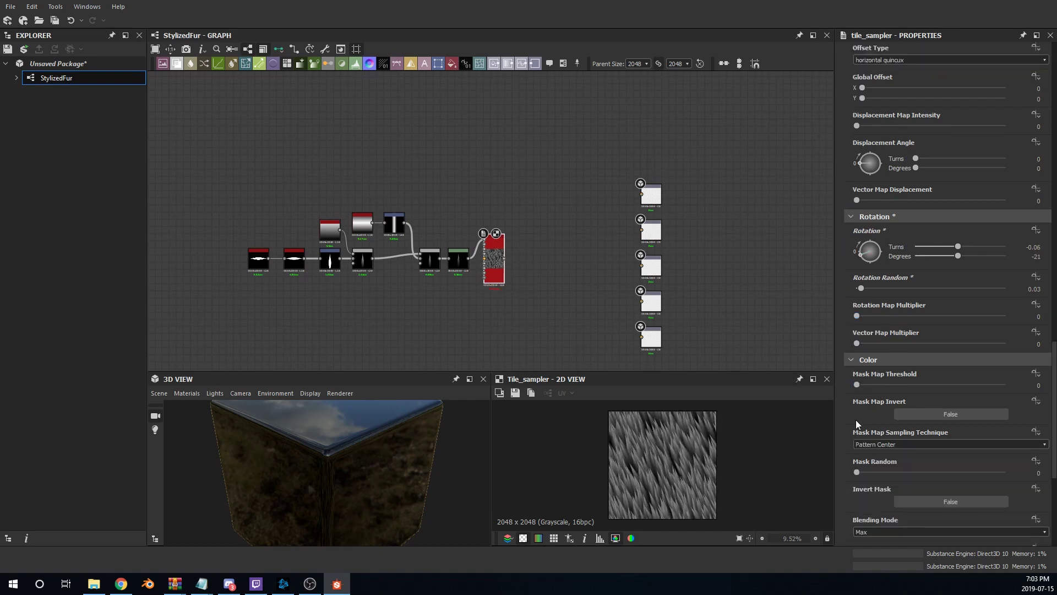
pyautogui.scroll(-1, 853, 429)
pyautogui.scroll(-5, 860, 368)
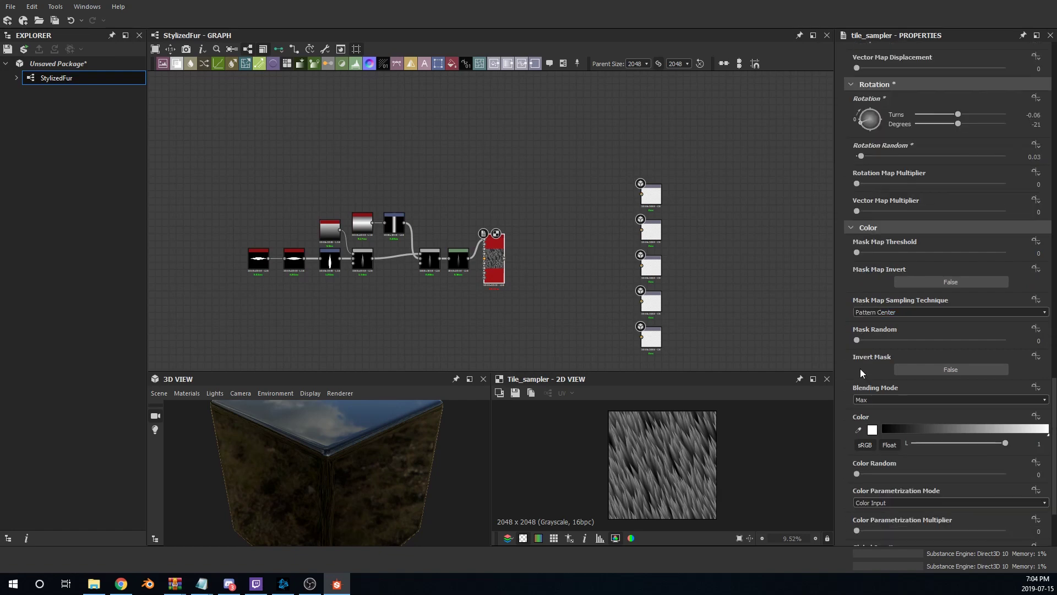
pyautogui.moveTo(865, 408); pyautogui.dragTo(964, 408)
pyautogui.press('Tab')
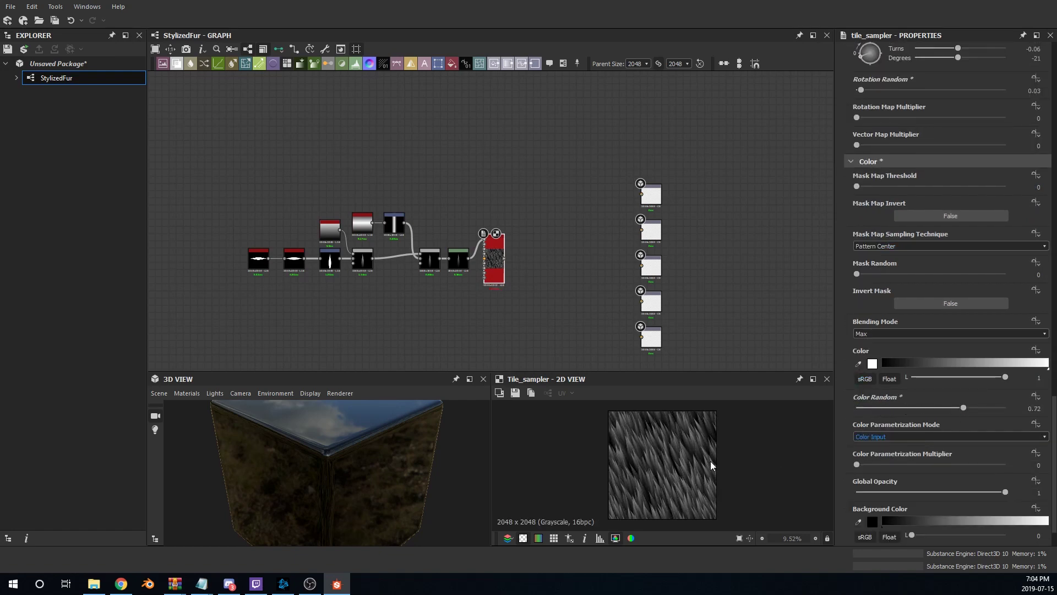
pyautogui.scroll(5, 676, 463)
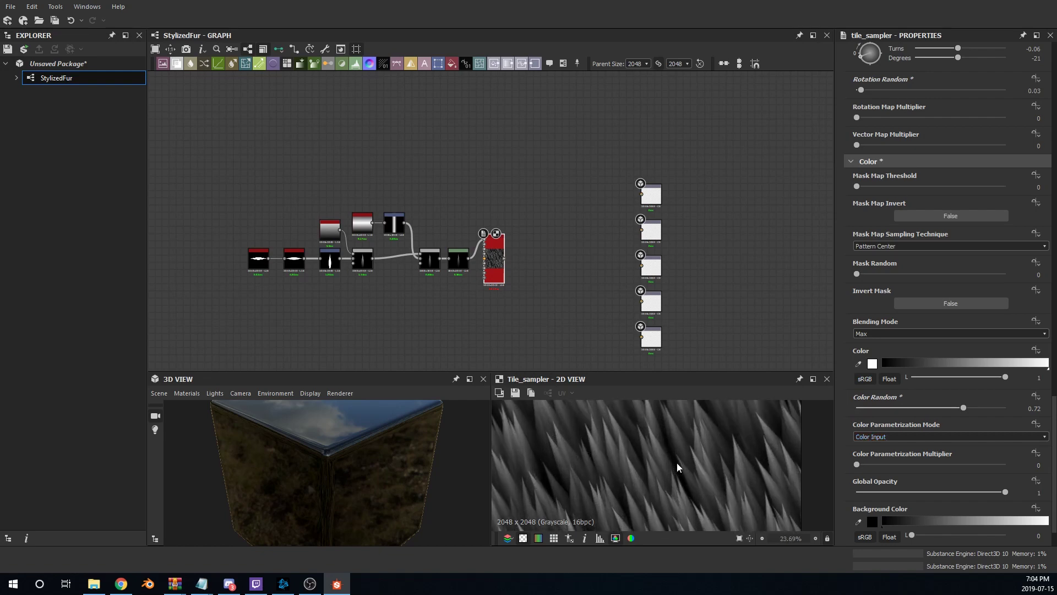
pyautogui.scroll(-4, 676, 462)
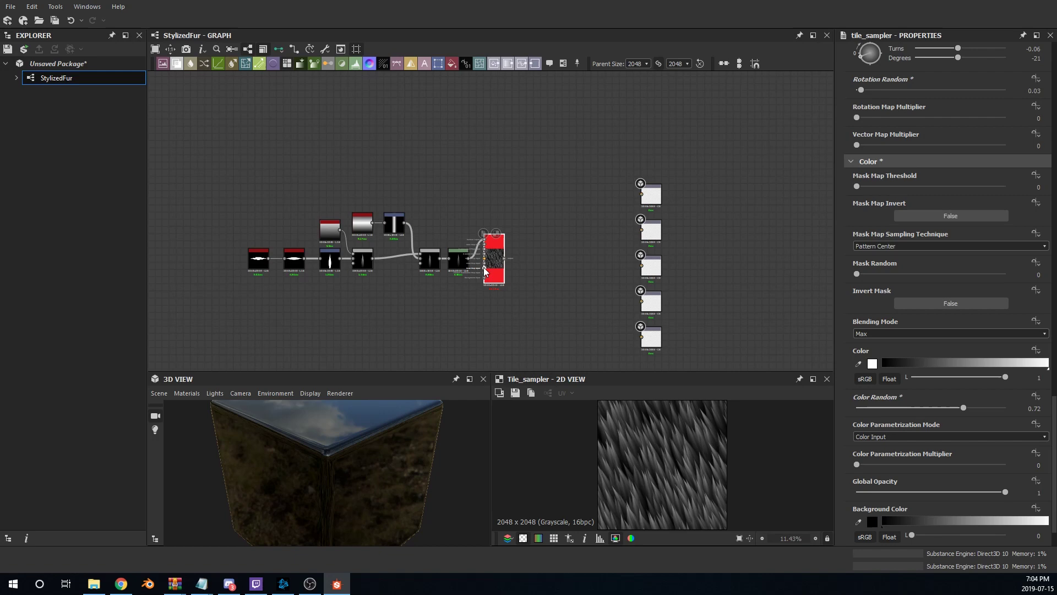
# Add a Normal node beside the Normal output and connect it to that output
pyautogui.click(653, 196)
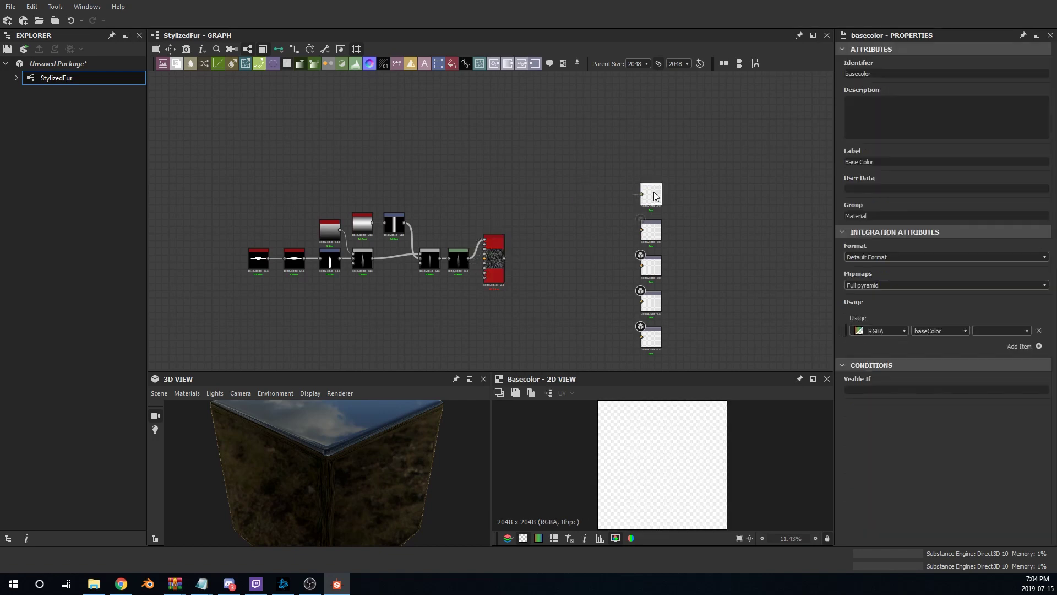
pyautogui.click(642, 231)
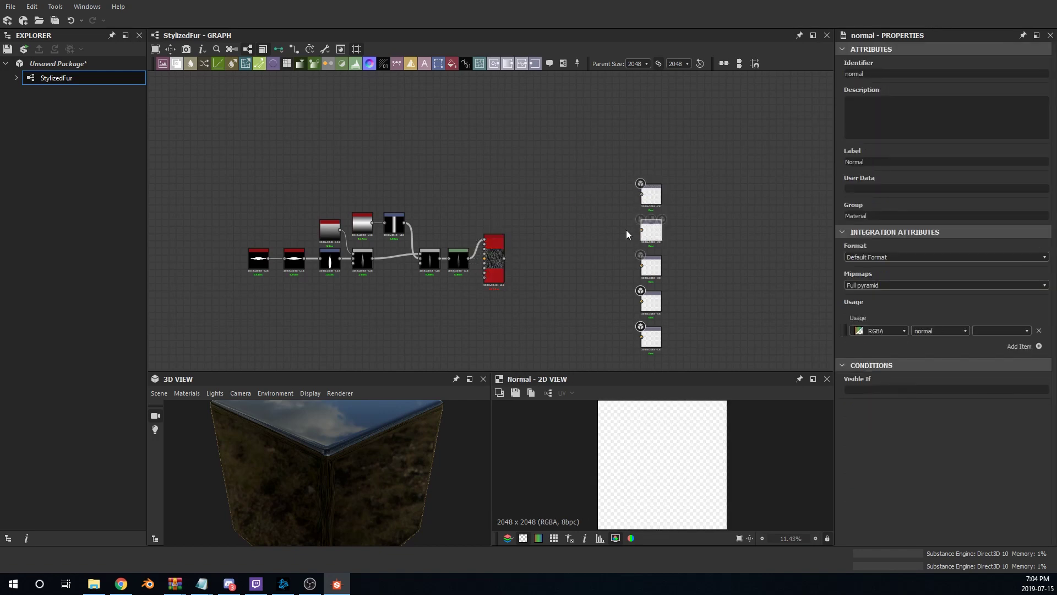
pyautogui.scroll(6, 631, 230)
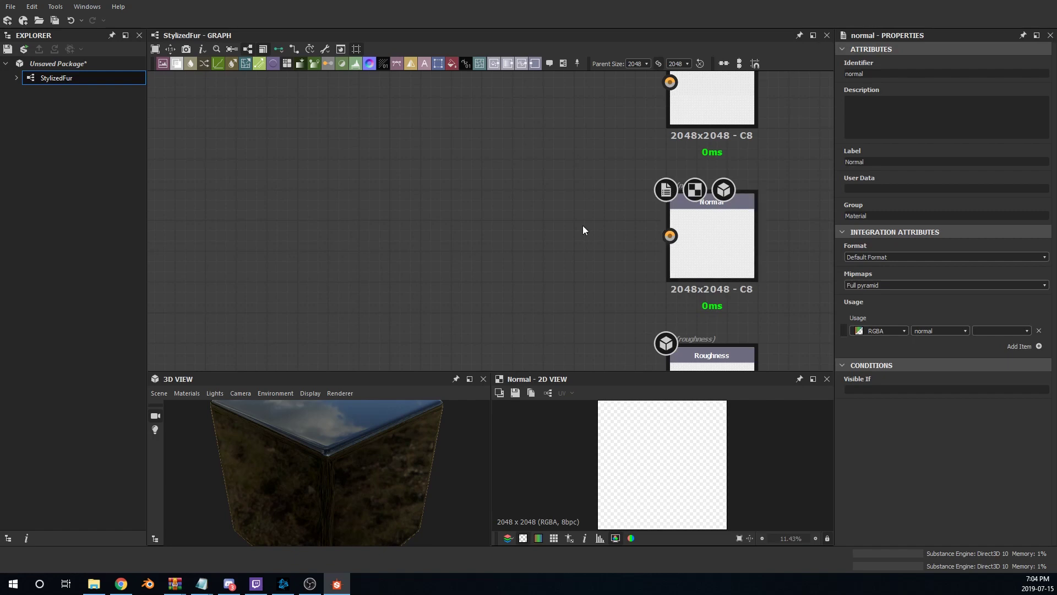
pyautogui.press('space')
pyautogui.write('normal')
pyautogui.press('Return')
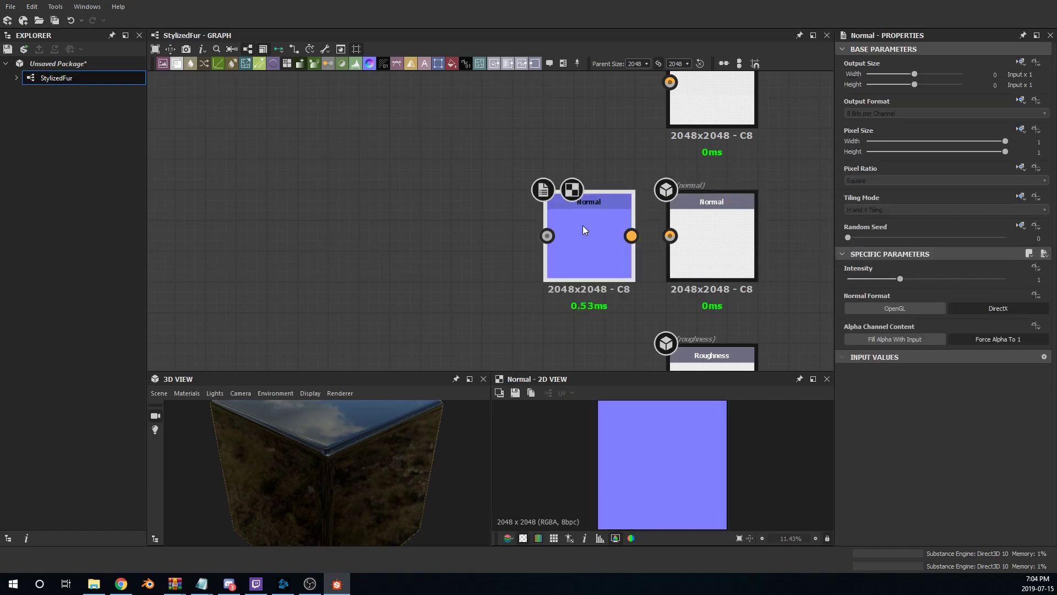
pyautogui.moveTo(632, 236); pyautogui.dragTo(669, 236)
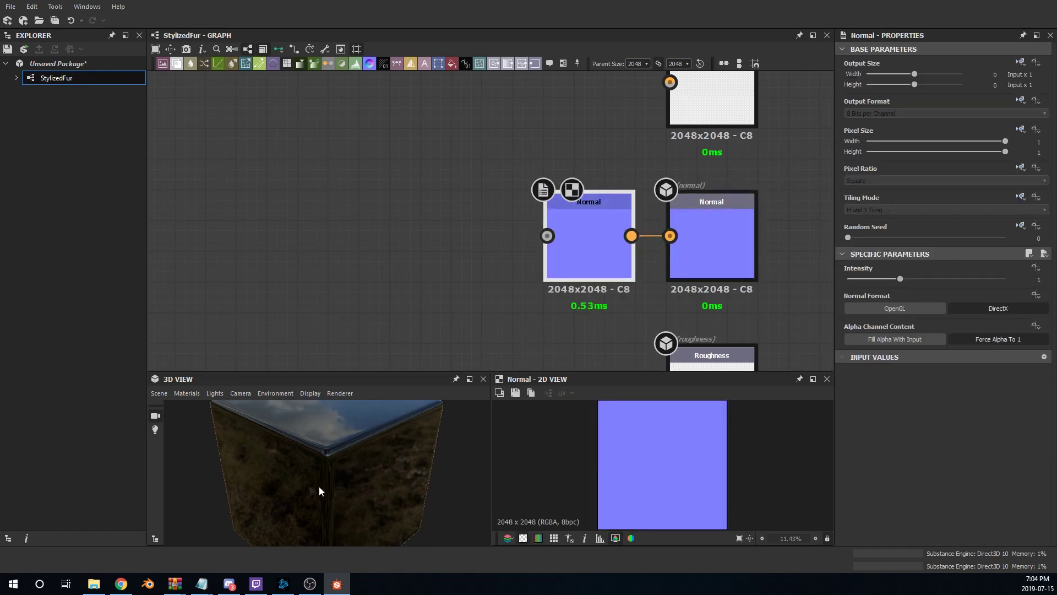
# Add a Uniform Color node beside the Roughness output and connect it to that output
pyautogui.scroll(-3, 299, 470)
pyautogui.scroll(-3, 484, 325)
pyautogui.moveTo(484, 325); pyautogui.dragTo(479, 154, button='middle')
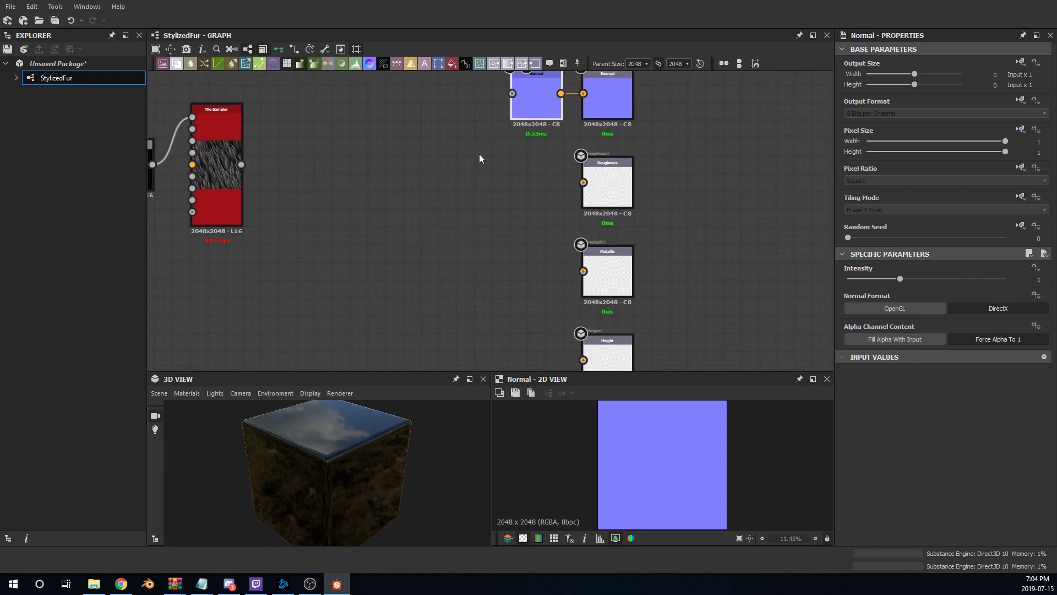
pyautogui.click(612, 184)
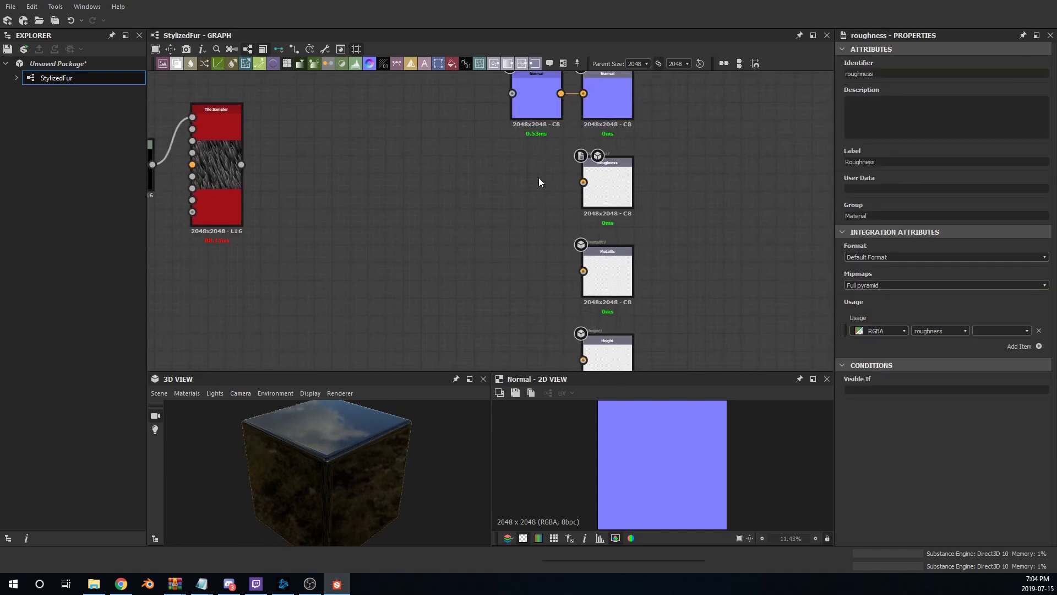
pyautogui.press('u')
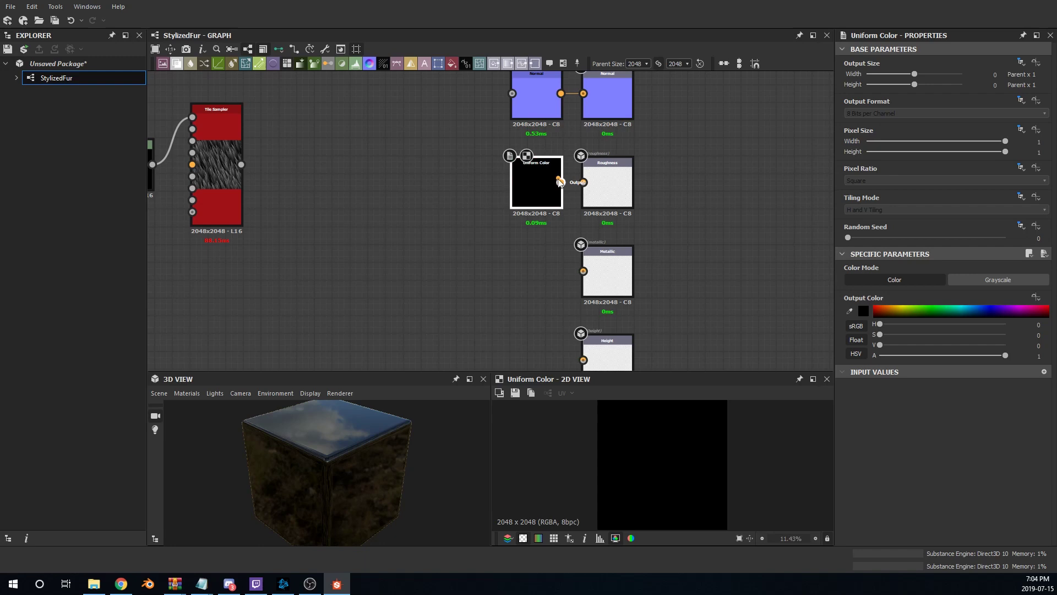
pyautogui.moveTo(561, 182); pyautogui.dragTo(585, 182)
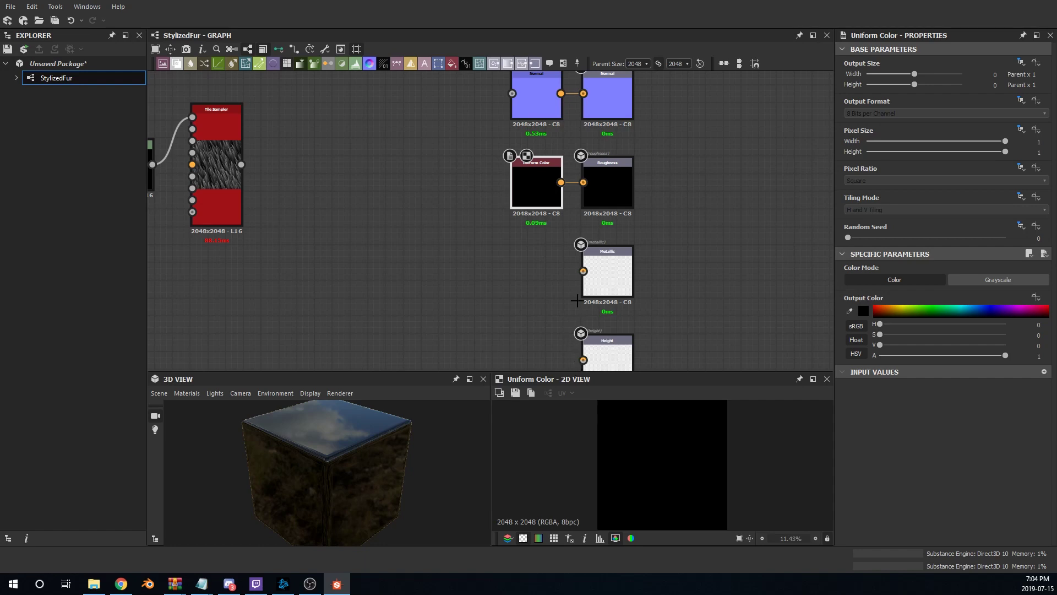
# Set the roughness Uniform Color to a neutral grey with a value of about 0.60 and check the cube's shine
pyautogui.moveTo(574, 323)
pyautogui.mouseDown()
pyautogui.moveTo(566, 365)
pyautogui.moveTo(570, 315)
pyautogui.mouseUp()
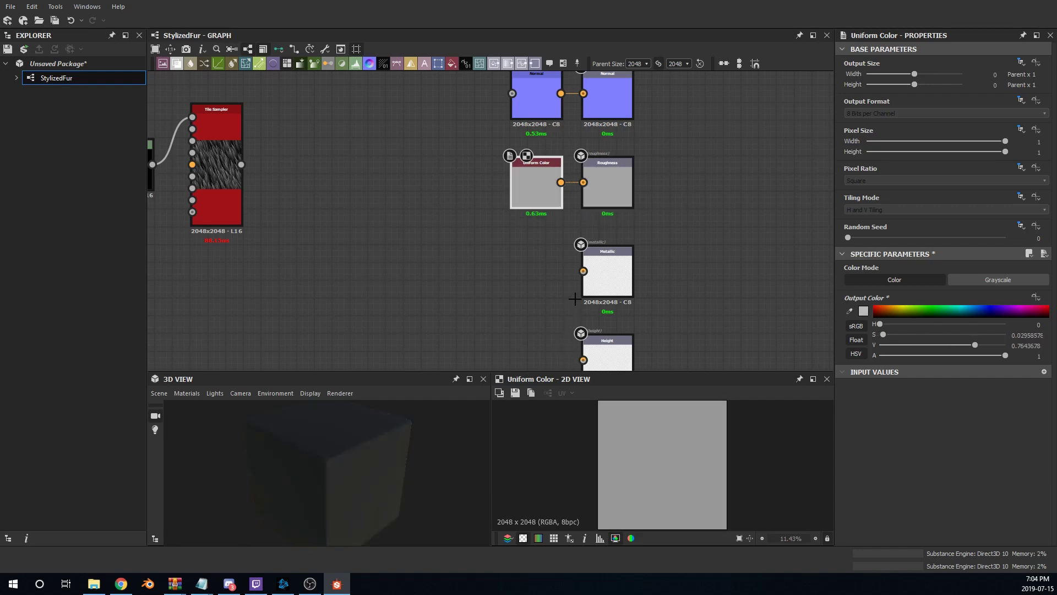
pyautogui.click(572, 320)
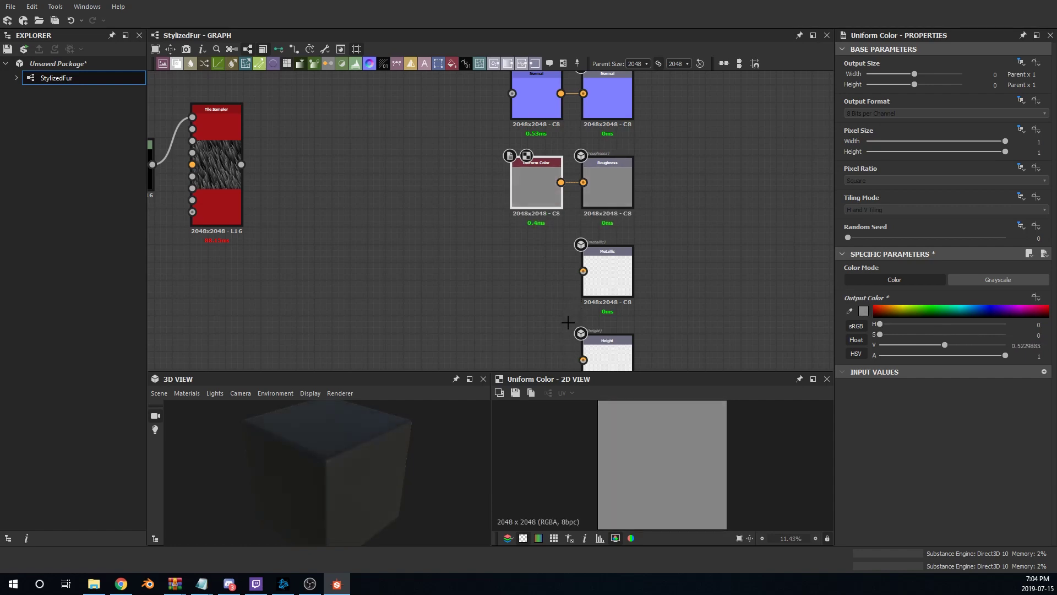
pyautogui.click(565, 315)
pyautogui.moveTo(402, 424); pyautogui.dragTo(399, 451)
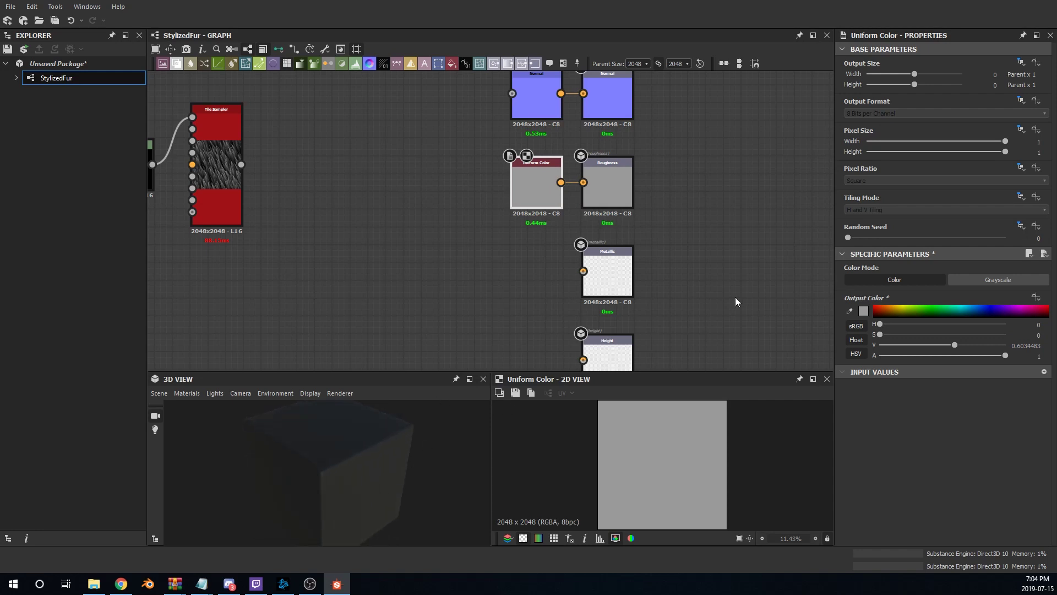
# Add a black Uniform Color node beside the Metallic output and connect it to that output
pyautogui.moveTo(576, 297); pyautogui.dragTo(590, 267, button='middle')
pyautogui.click(607, 242)
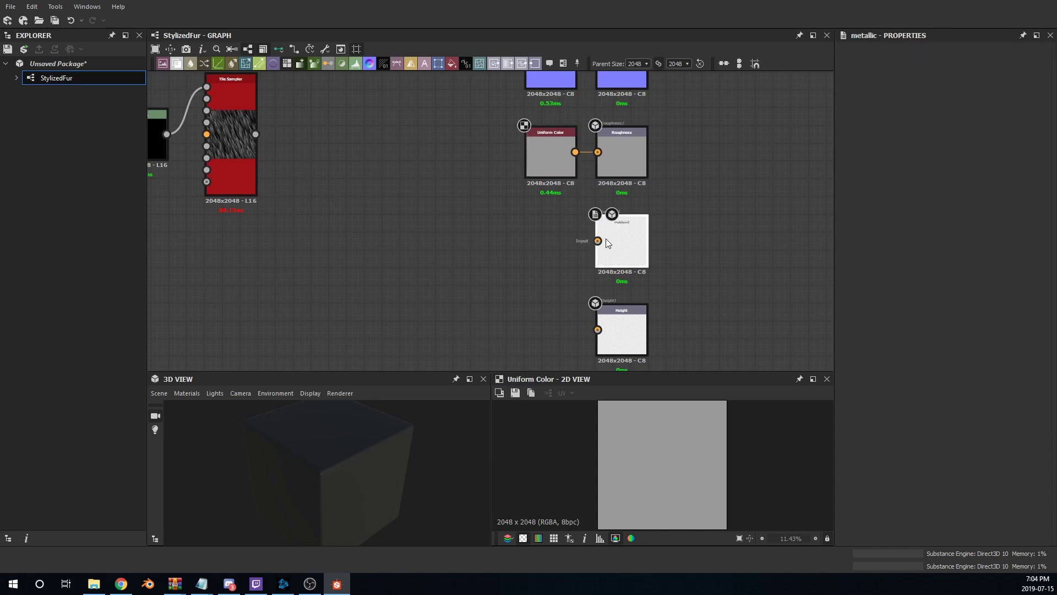
pyautogui.press('space')
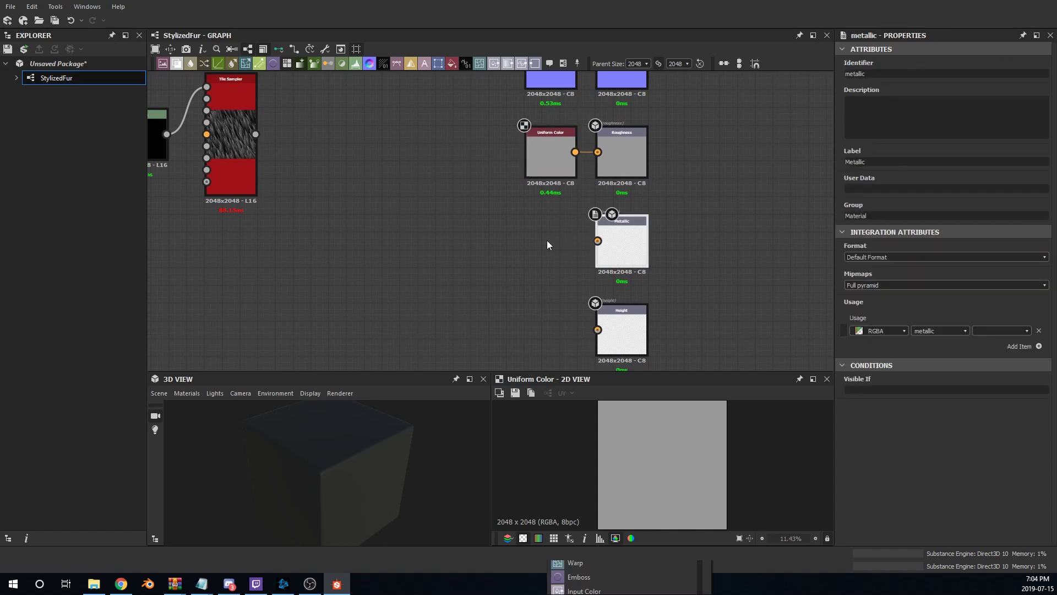
pyautogui.write('uni')
pyautogui.press('Return')
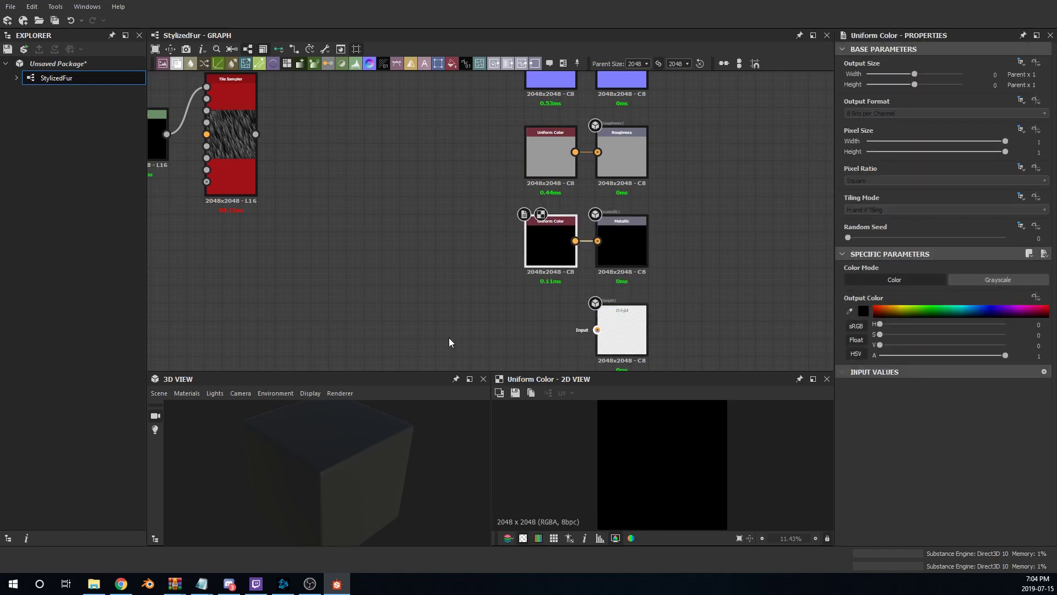
# Add a new Output node and line it up below the Height output
pyautogui.scroll(-3, 538, 276)
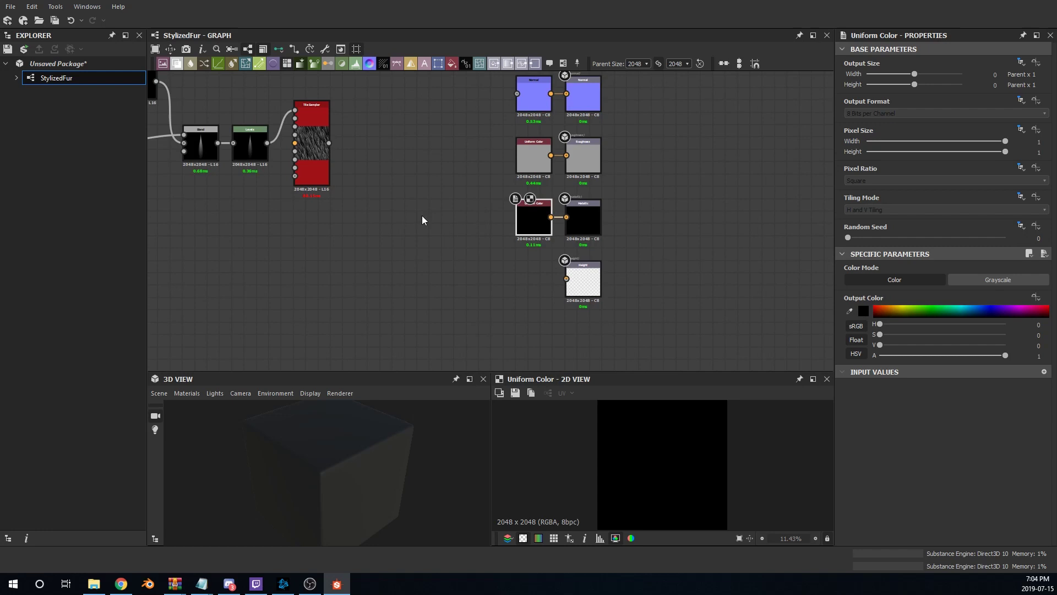
pyautogui.scroll(-1, 443, 236)
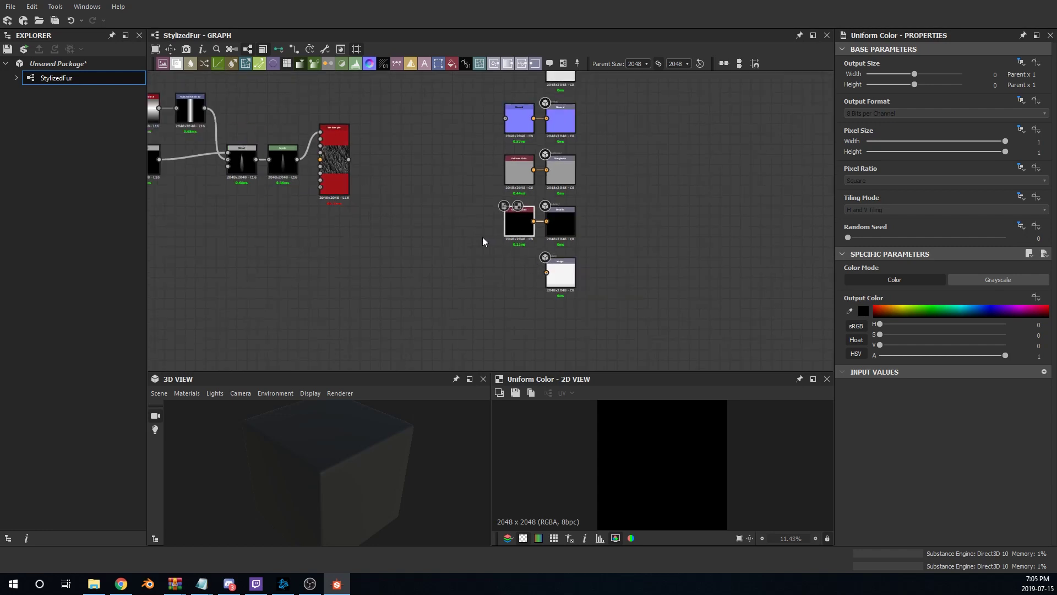
pyautogui.moveTo(482, 238); pyautogui.dragTo(495, 296, button='middle')
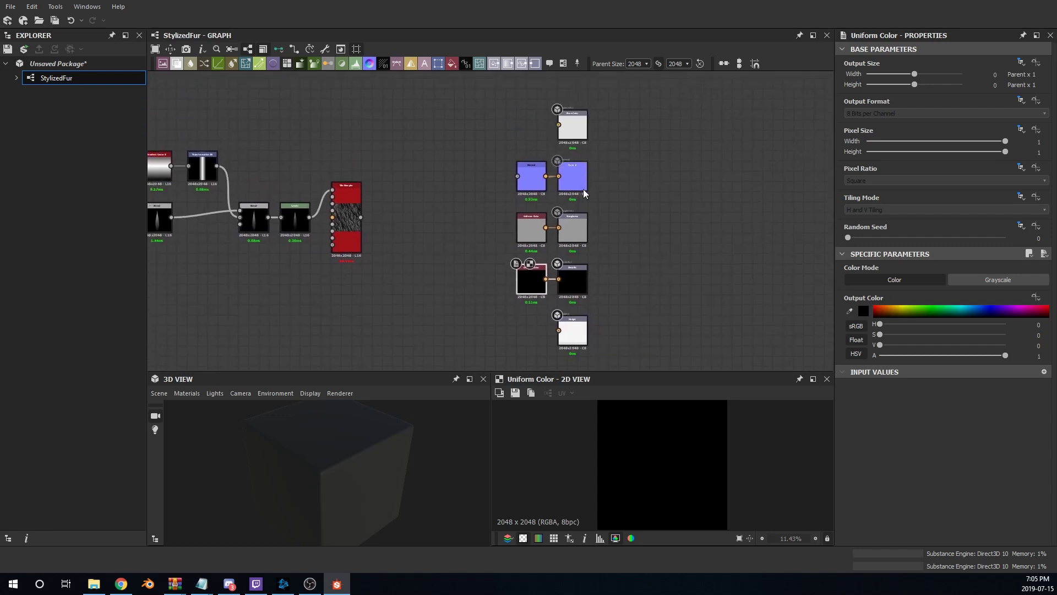
pyautogui.click(576, 331)
pyautogui.moveTo(460, 316); pyautogui.dragTo(481, 244, button='middle')
pyautogui.click(585, 303)
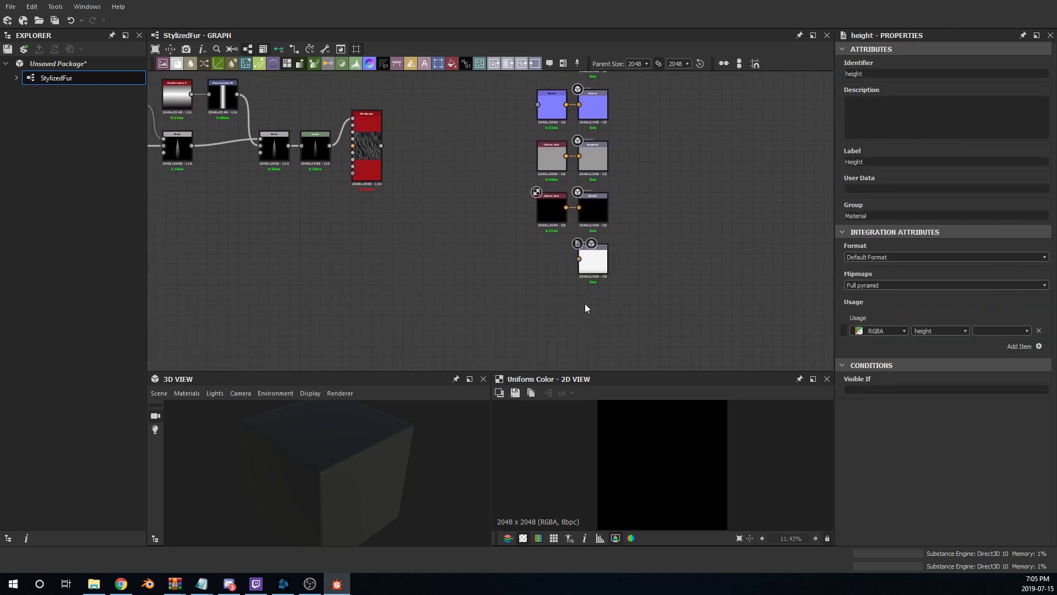
pyautogui.press('space')
pyautogui.write('output')
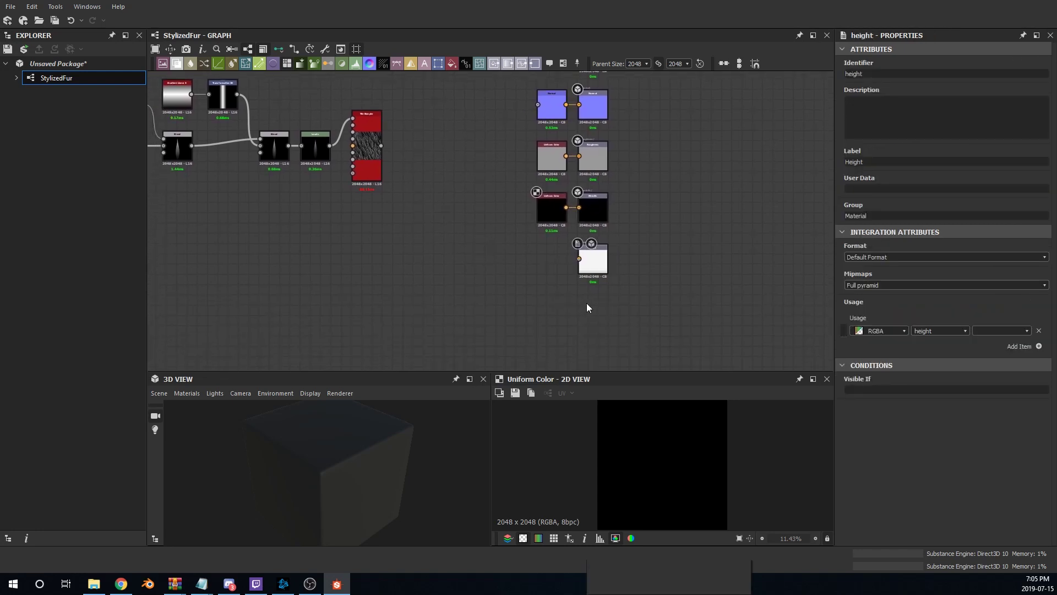
pyautogui.press('Return')
pyautogui.moveTo(585, 285); pyautogui.dragTo(600, 294)
# Set the new output's usage to ambientOcclusion and its identifier to AO
pyautogui.click(1039, 340)
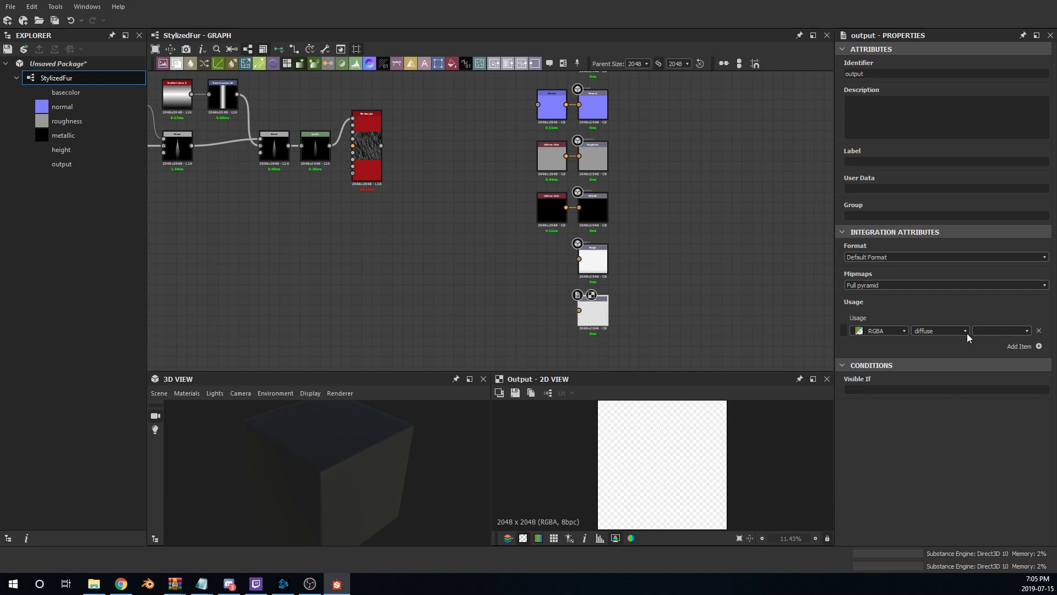
pyautogui.click(939, 377)
pyautogui.scroll(2, 617, 334)
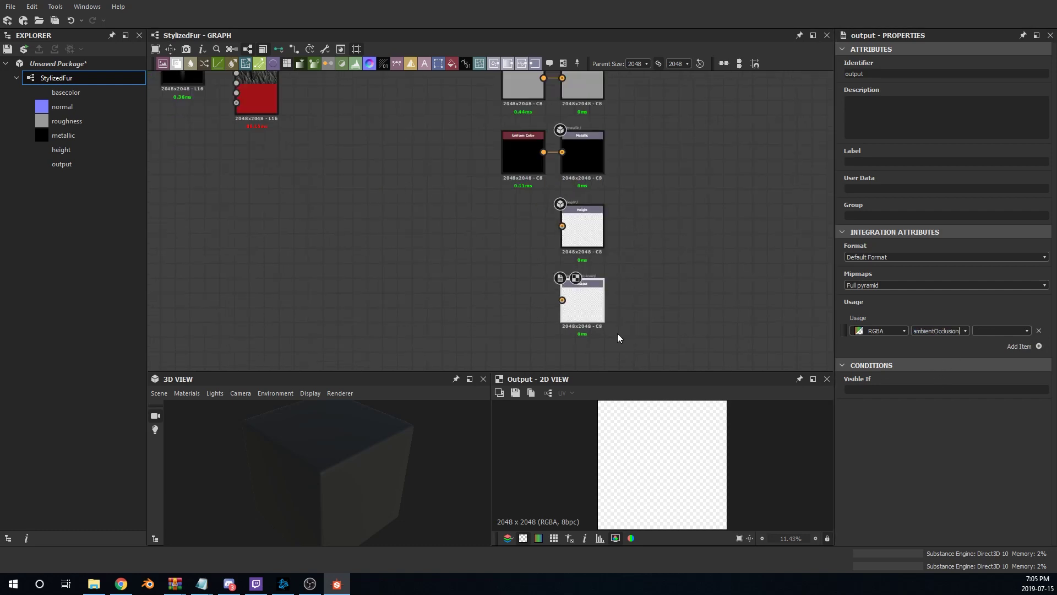
pyautogui.doubleClick(877, 72)
pyautogui.write('AO')
pyautogui.click(491, 150)
# Add an Ambient Occlusion (HBAO) node, connect it to the AO output and align it beside that output
pyautogui.press('space')
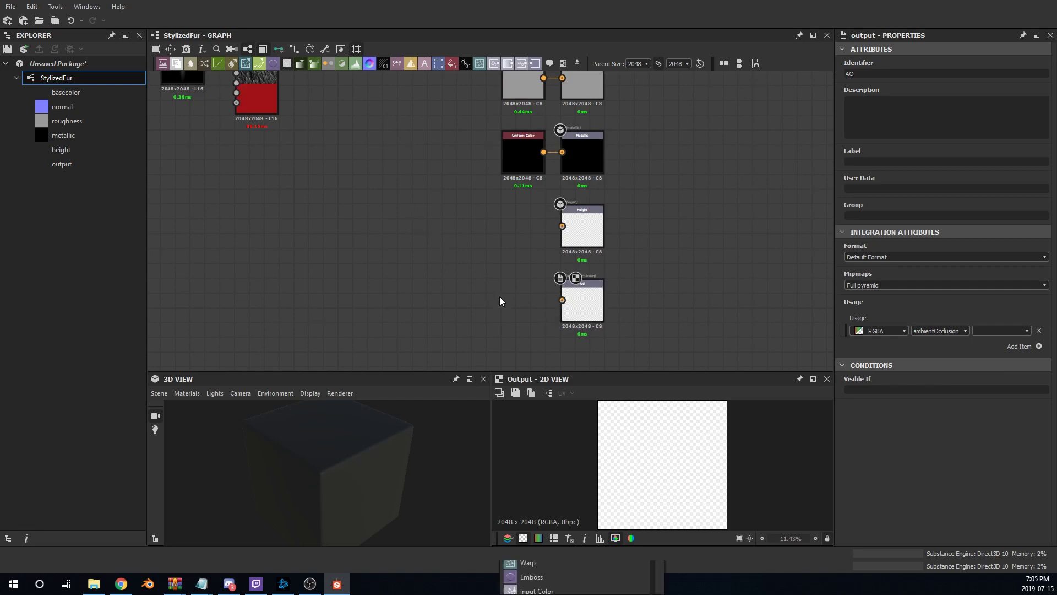
pyautogui.write('am')
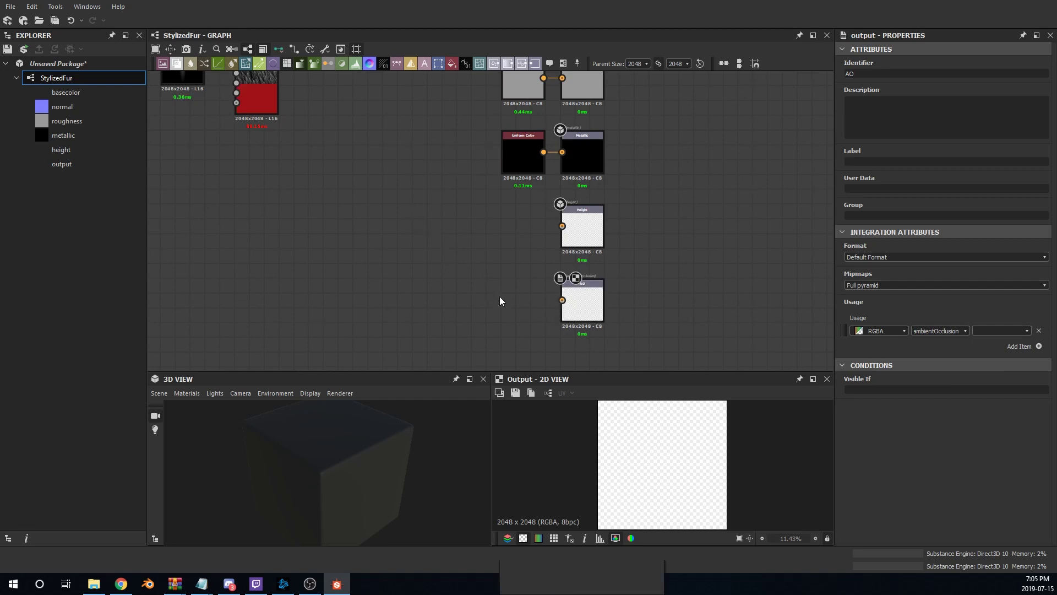
pyautogui.press('Return')
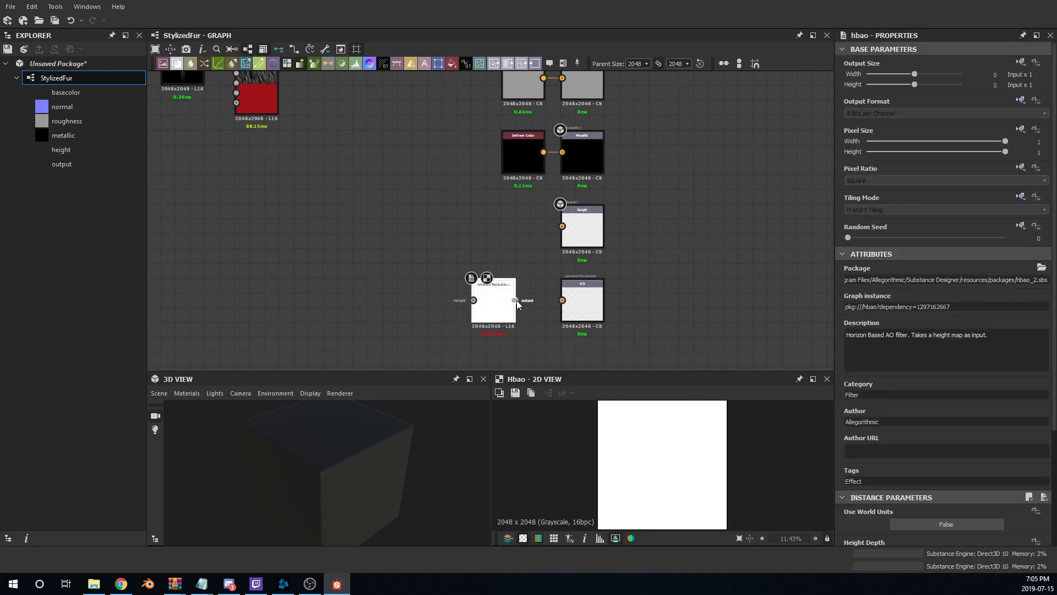
pyautogui.moveTo(515, 301); pyautogui.dragTo(561, 299)
pyautogui.scroll(-1, 425, 295)
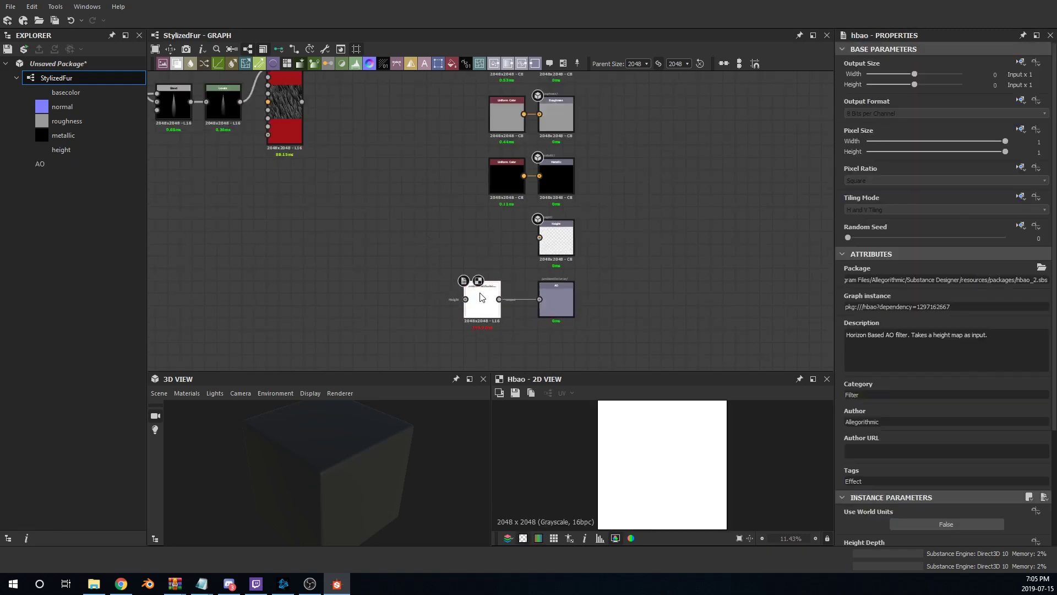
pyautogui.moveTo(481, 297); pyautogui.dragTo(504, 297)
# Duplicate the metallic Uniform Color node, connect the copy to the Base Color output and preview it
pyautogui.moveTo(405, 245); pyautogui.dragTo(469, 295, button='middle')
pyautogui.scroll(-2, 483, 245)
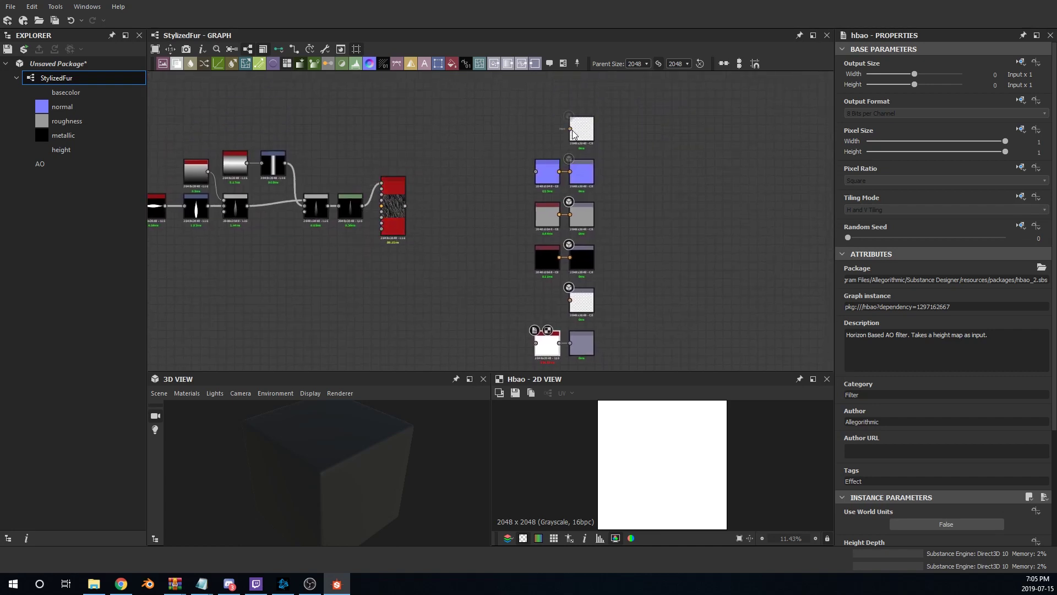
pyautogui.click(544, 264)
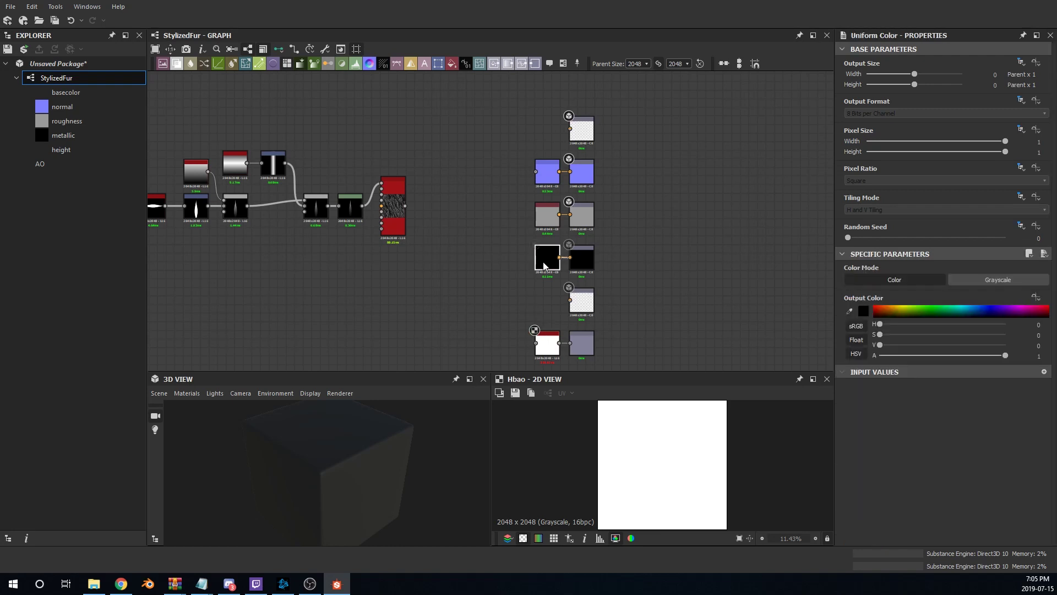
pyautogui.moveTo(544, 263); pyautogui.dragTo(552, 142)
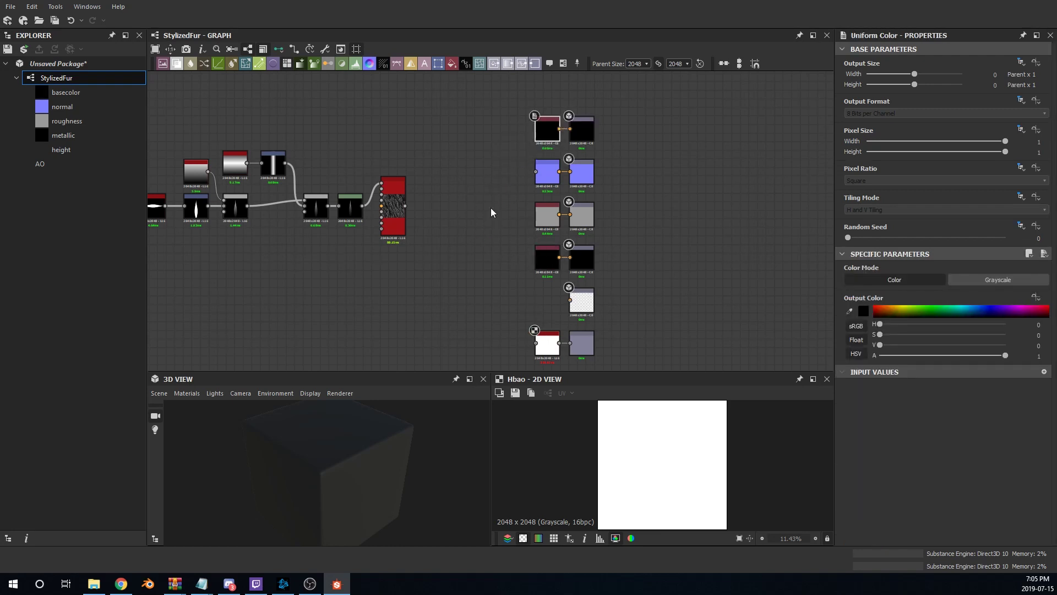
pyautogui.doubleClick(552, 130)
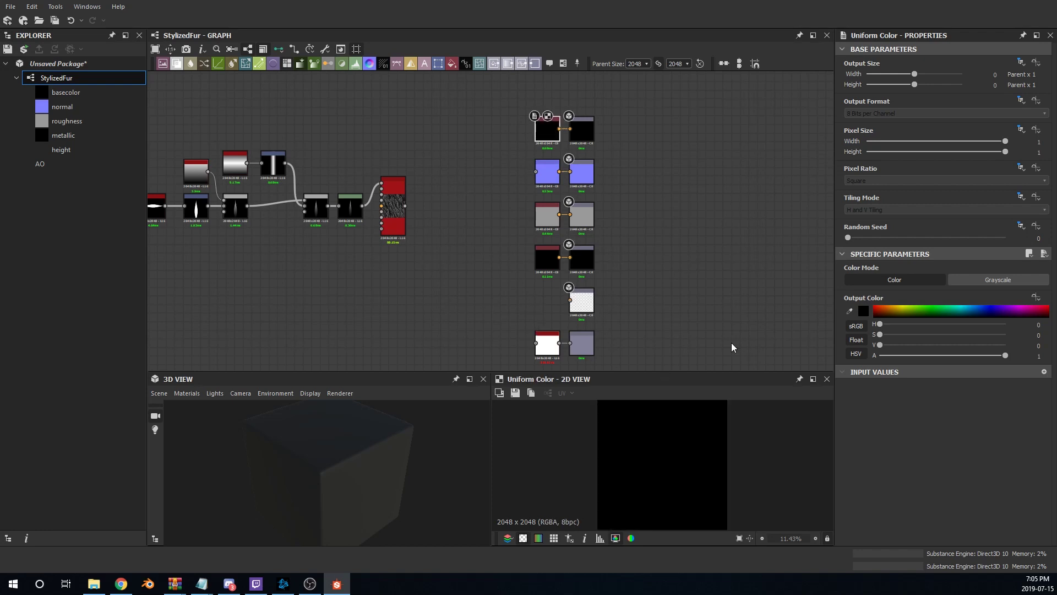
# Set the Base Color's Uniform Color node to a light grey with a value of about 0.667
pyautogui.click(860, 311)
pyautogui.moveTo(583, 312); pyautogui.dragTo(566, 308)
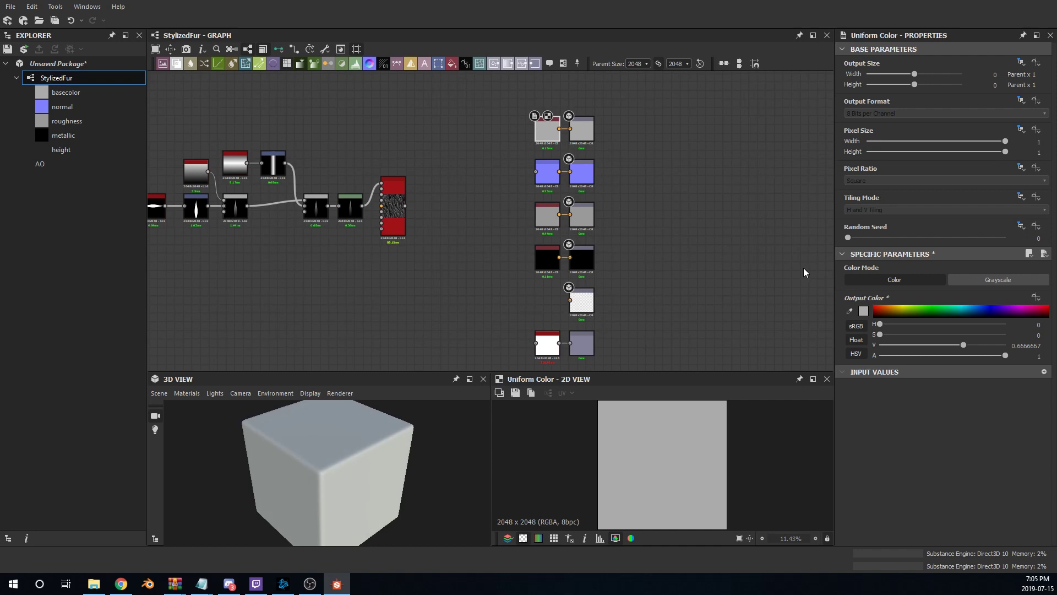
# Switch the 3D preview mesh from the cube to the rounded cylinder and frame it upright
pyautogui.click(159, 393)
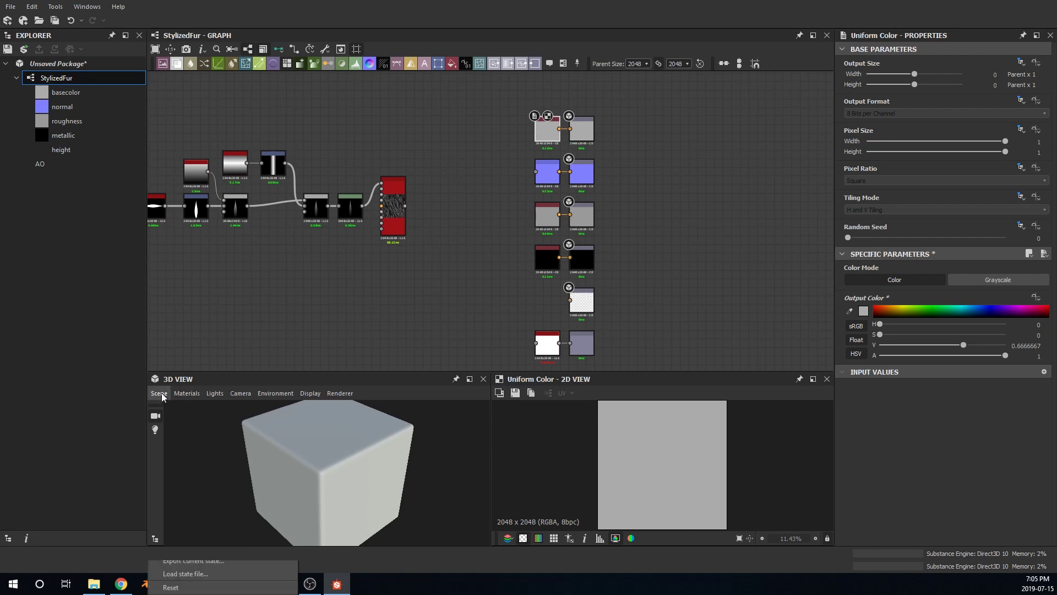
pyautogui.click(189, 466)
pyautogui.moveTo(295, 488); pyautogui.dragTo(314, 438)
pyautogui.scroll(-3, 315, 438)
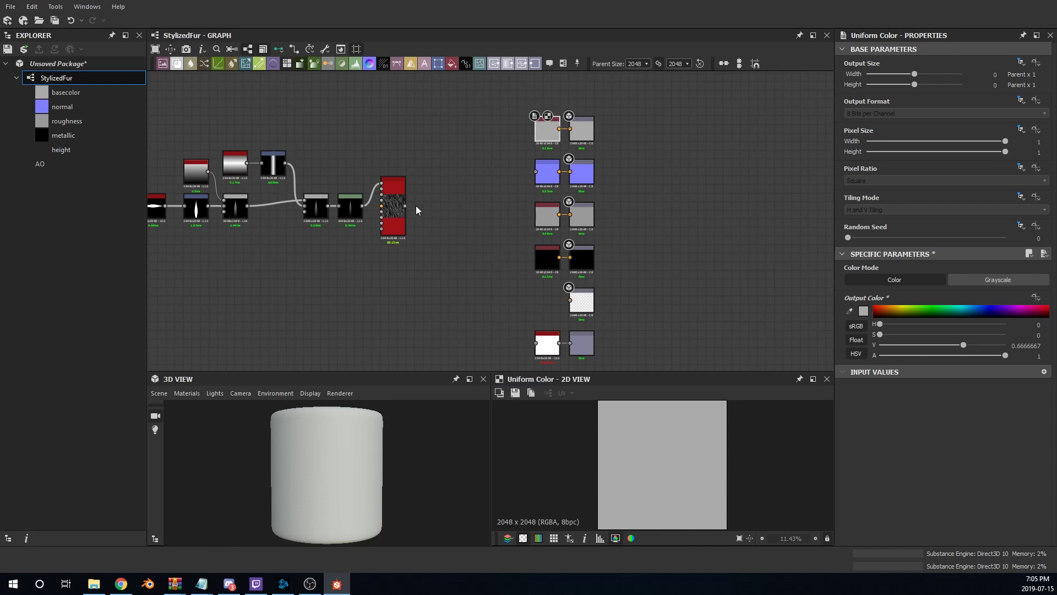
# Connect the Tile Sampler output to the Normal node, the Height output and the Ambient Occlusion (HBAO) node
pyautogui.moveTo(405, 205); pyautogui.dragTo(537, 174)
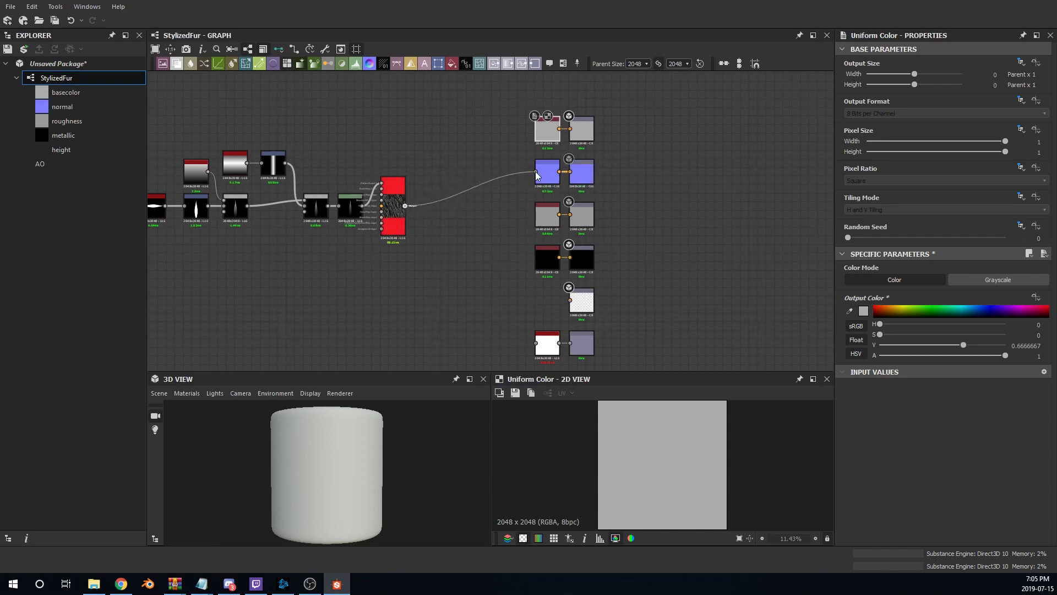
pyautogui.scroll(3, 378, 440)
pyautogui.scroll(-1, 355, 458)
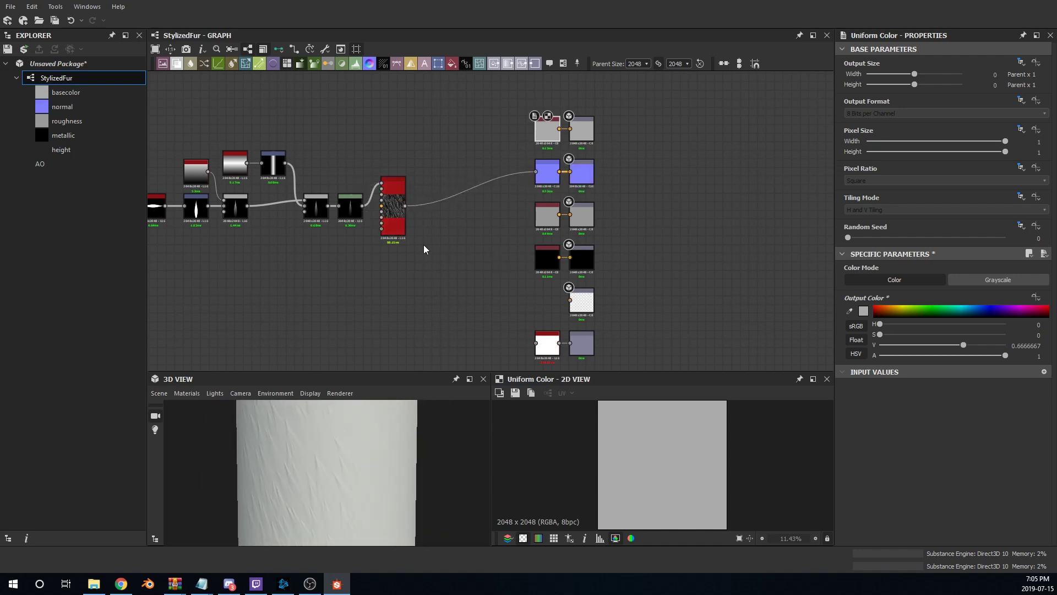
pyautogui.moveTo(405, 206); pyautogui.dragTo(570, 300)
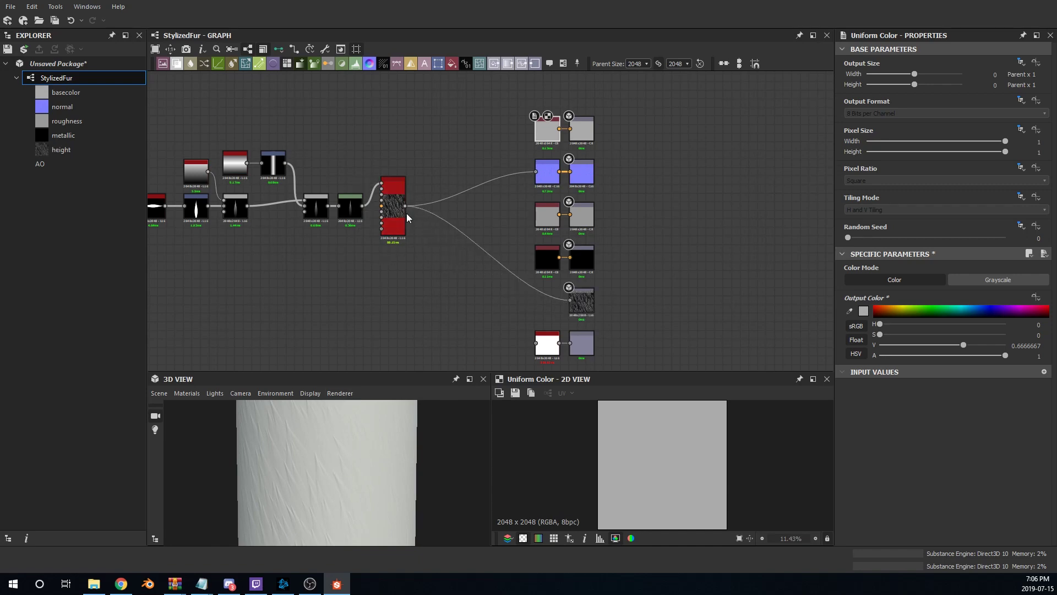
pyautogui.moveTo(406, 206); pyautogui.dragTo(536, 342)
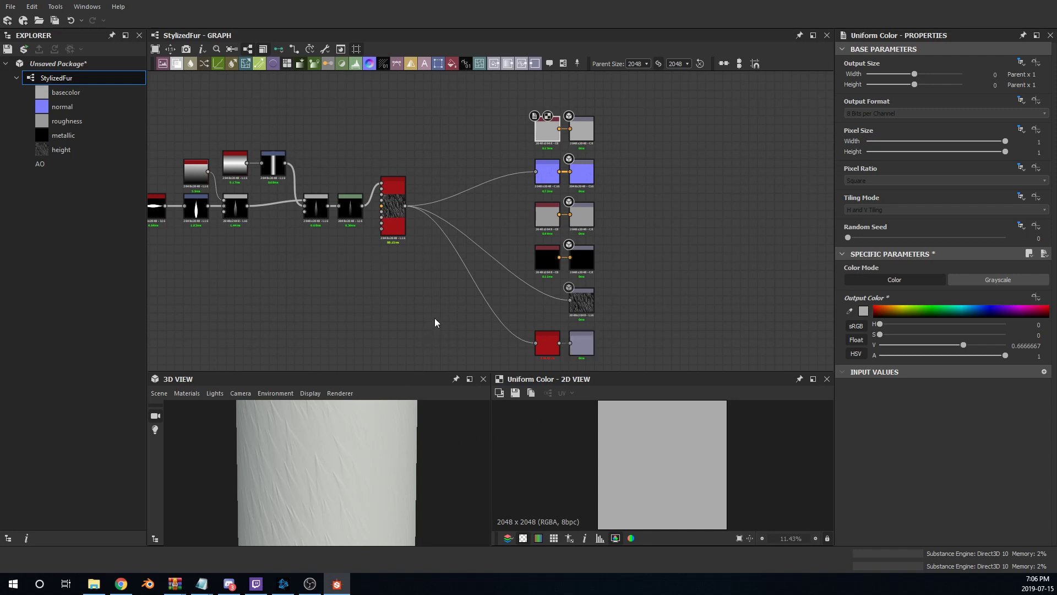
pyautogui.moveTo(375, 469)
pyautogui.mouseDown()
pyautogui.moveTo(354, 474)
pyautogui.moveTo(320, 440)
pyautogui.moveTo(281, 428)
pyautogui.moveTo(263, 461)
pyautogui.moveTo(280, 435)
pyautogui.moveTo(318, 464)
pyautogui.moveTo(385, 458)
pyautogui.mouseUp()
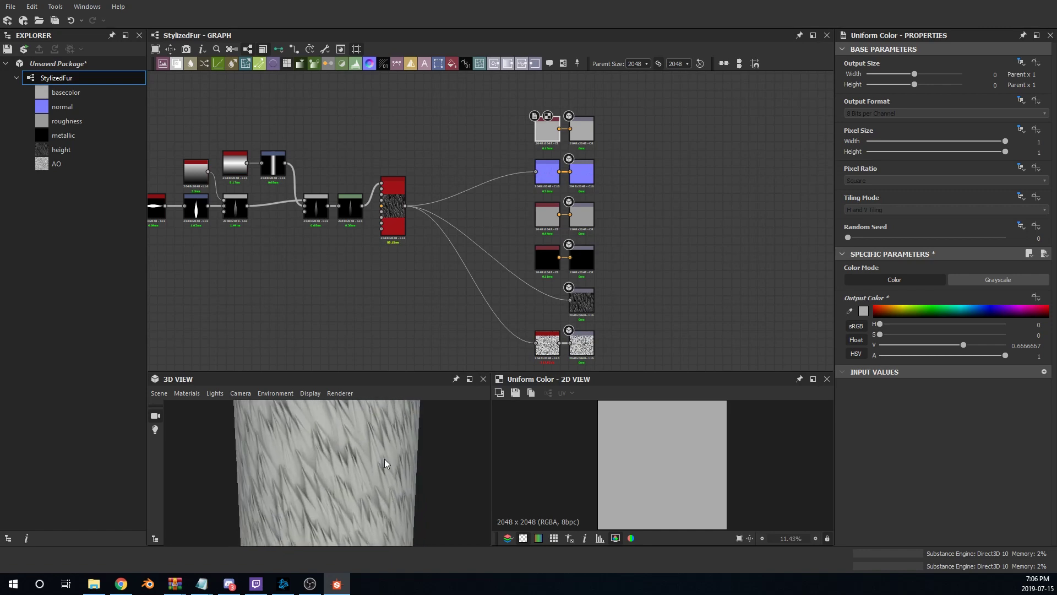
# Preview the Normal node and set its intensity to 10
pyautogui.doubleClick(544, 178)
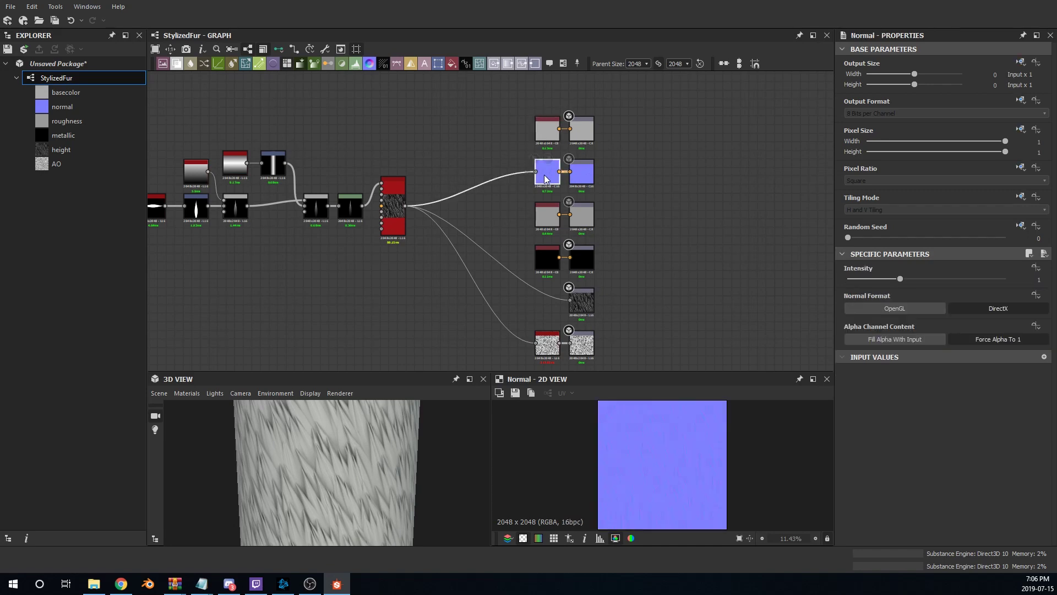
pyautogui.doubleClick(1039, 279)
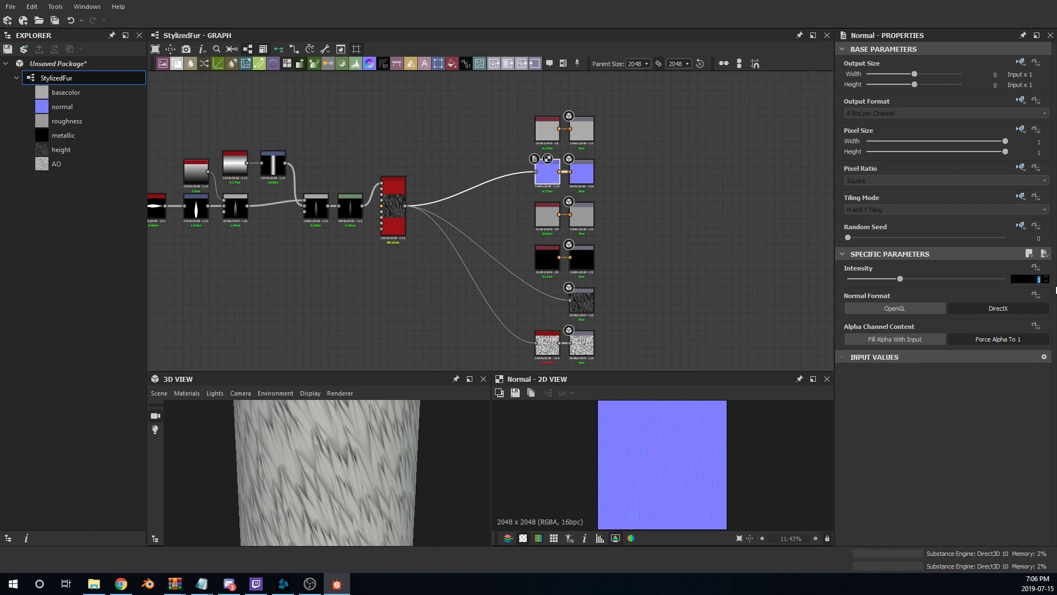
pyautogui.write('10')
pyautogui.press('Return')
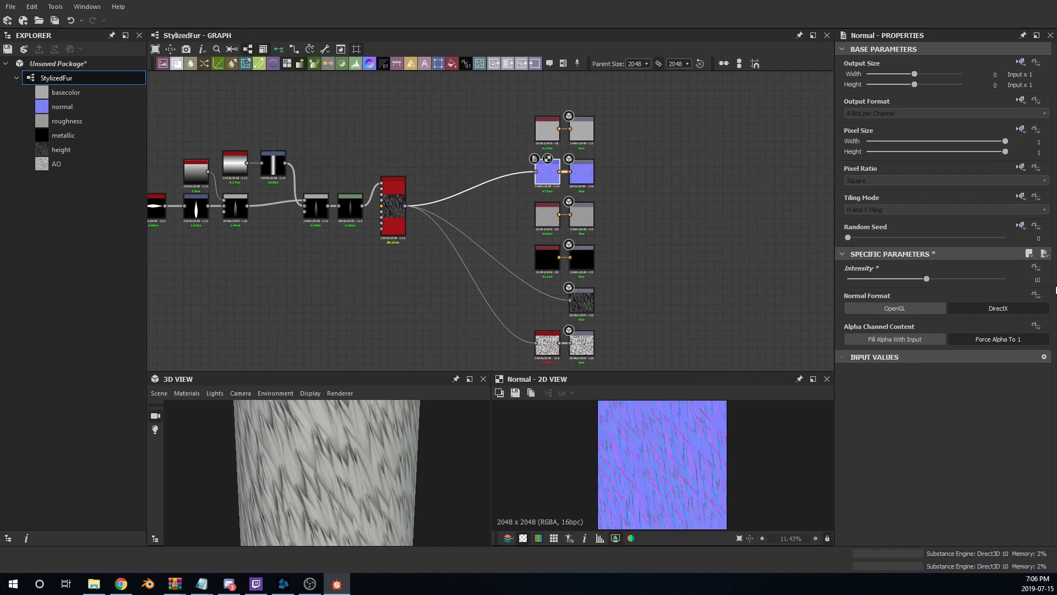
# Try a Normal intensity of 40 and inspect the strands on the cylinder
pyautogui.doubleClick(1038, 280)
pyautogui.write('40')
pyautogui.press('Return')
pyautogui.scroll(4, 415, 455)
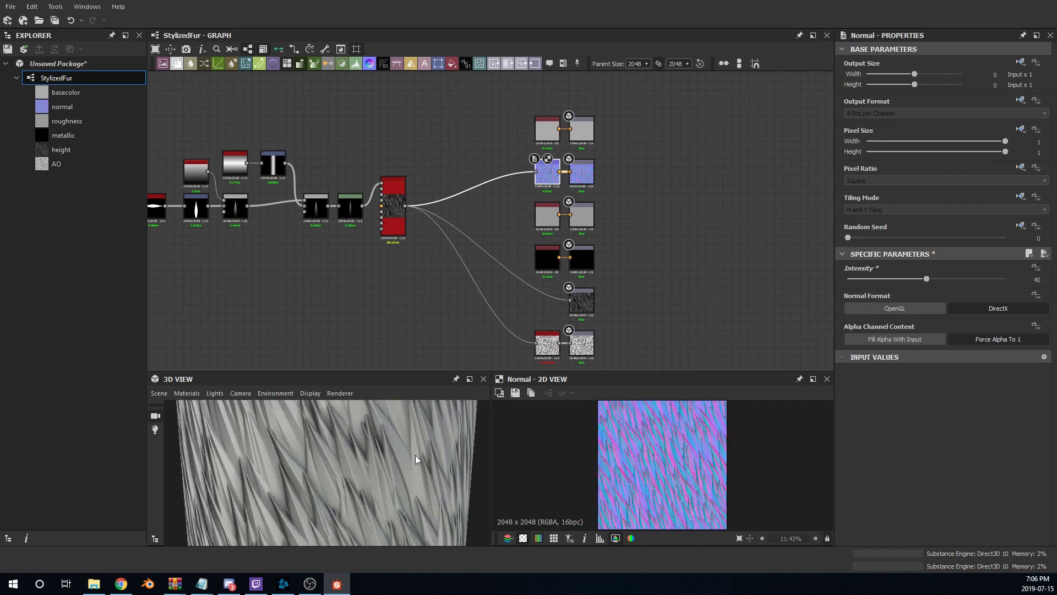
pyautogui.scroll(-2, 401, 457)
pyautogui.moveTo(402, 457); pyautogui.dragTo(378, 450)
pyautogui.scroll(-2, 376, 450)
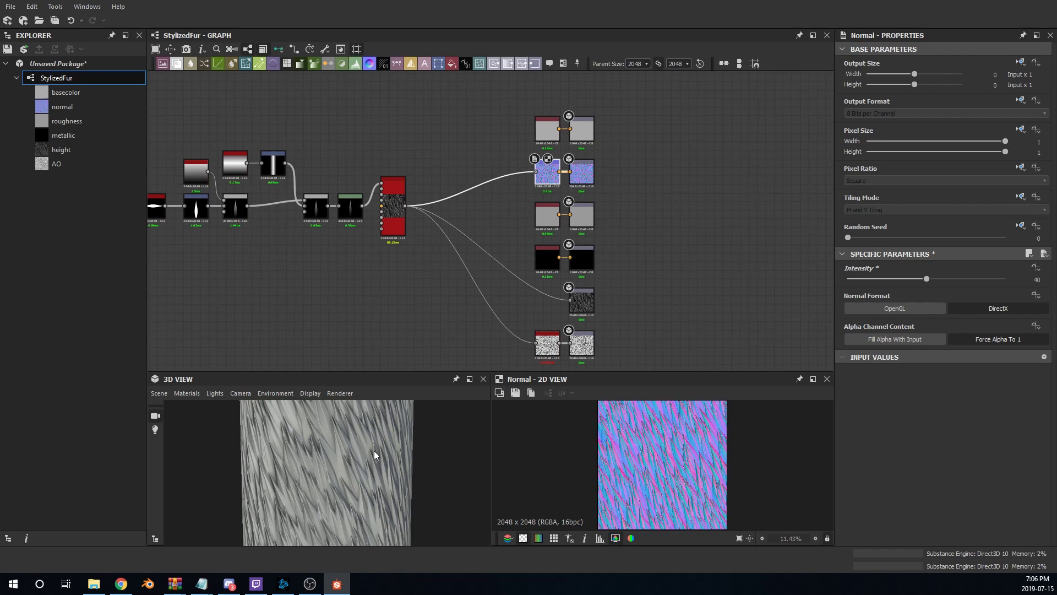
# Set the Normal node's intensity to 15 and check the fur relief up close in the 3D preview
pyautogui.doubleClick(1036, 279)
pyautogui.write('15')
pyautogui.press('Return')
pyautogui.scroll(4, 355, 462)
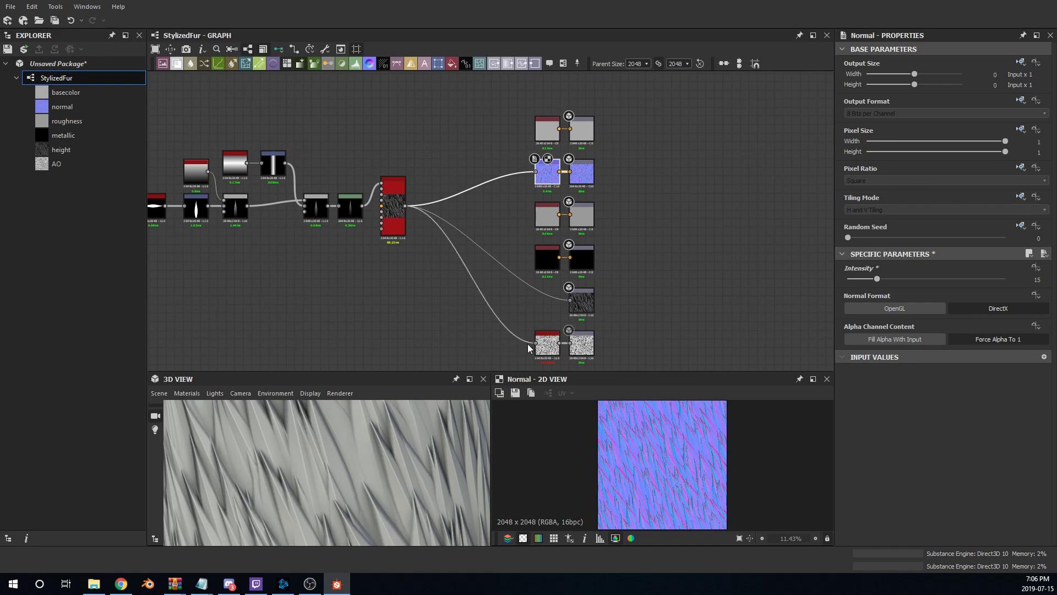
pyautogui.scroll(-4, 401, 440)
# Raise the HBAO node's Height Depth to about 0.38 and inspect the occlusion map
pyautogui.click(547, 344)
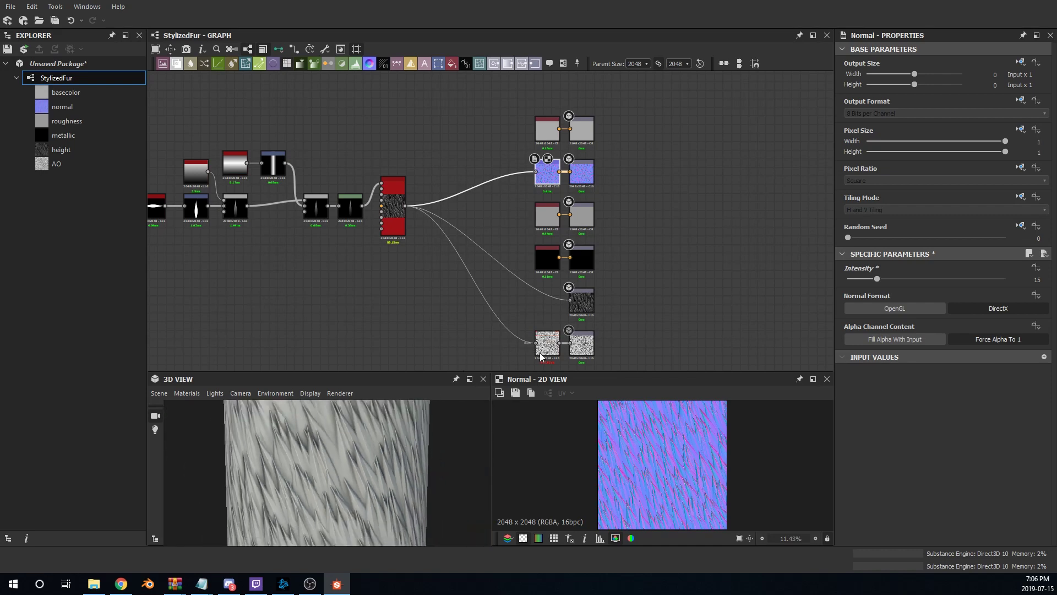
pyautogui.scroll(-3, 923, 336)
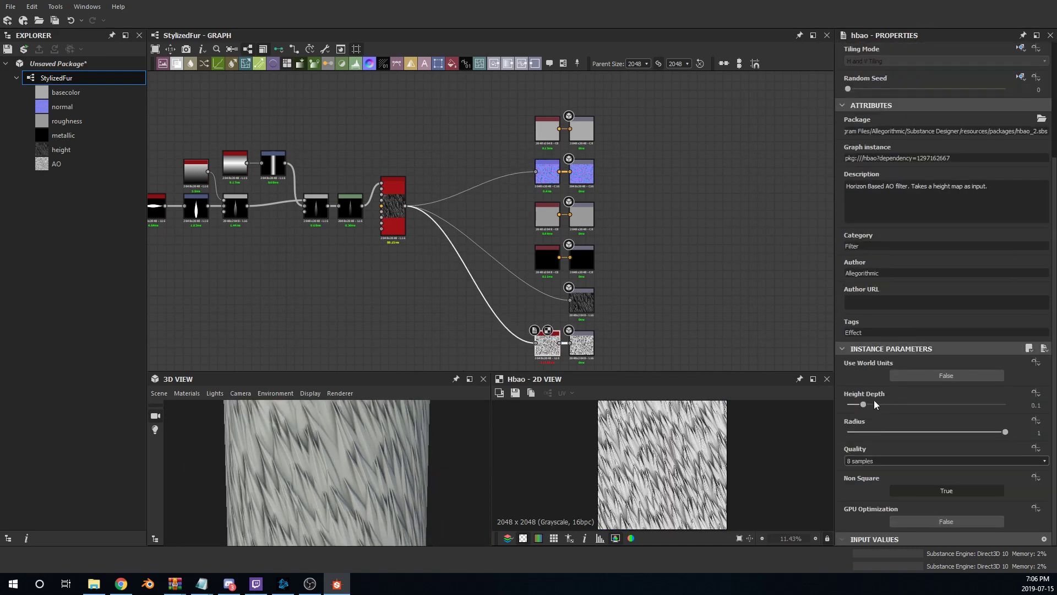
pyautogui.moveTo(871, 404); pyautogui.dragTo(906, 403)
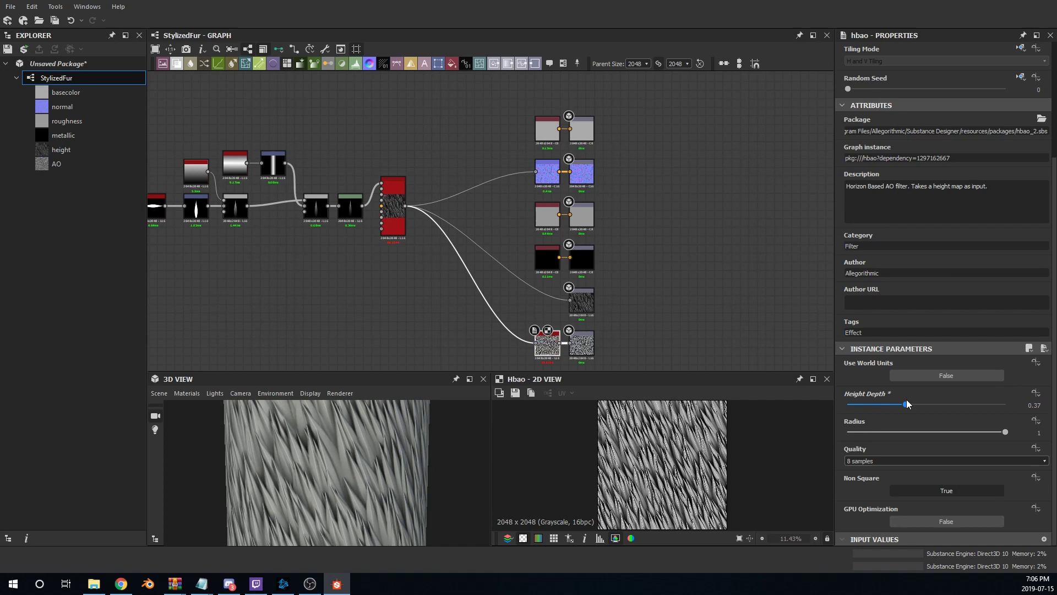
pyautogui.scroll(2, 666, 457)
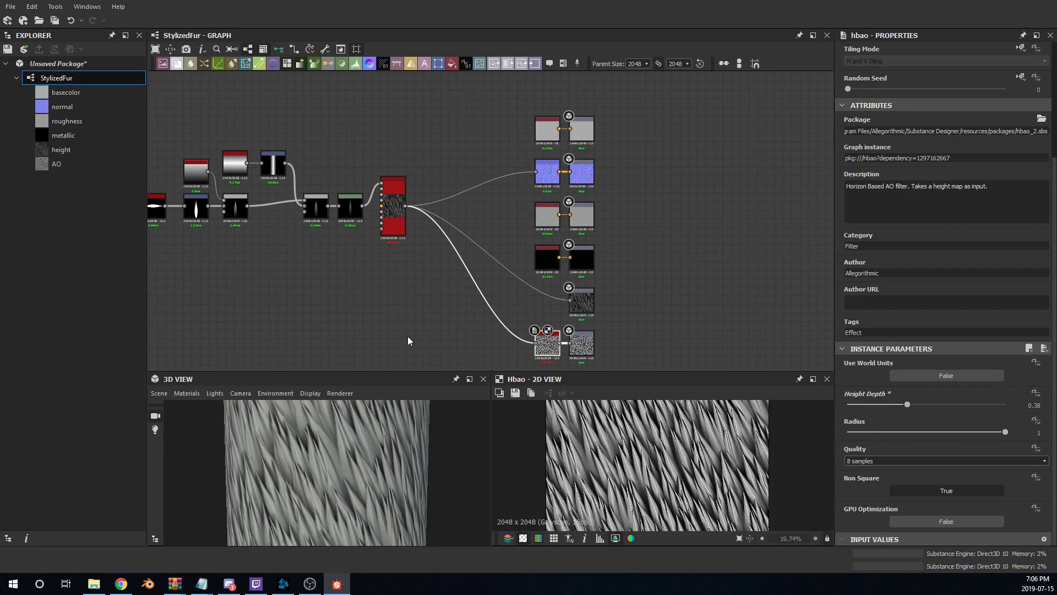
pyautogui.scroll(-2, 405, 344)
# Delete the grey Uniform Color node that feeds the Base Color output
pyautogui.moveTo(377, 316); pyautogui.dragTo(474, 300, button='middle')
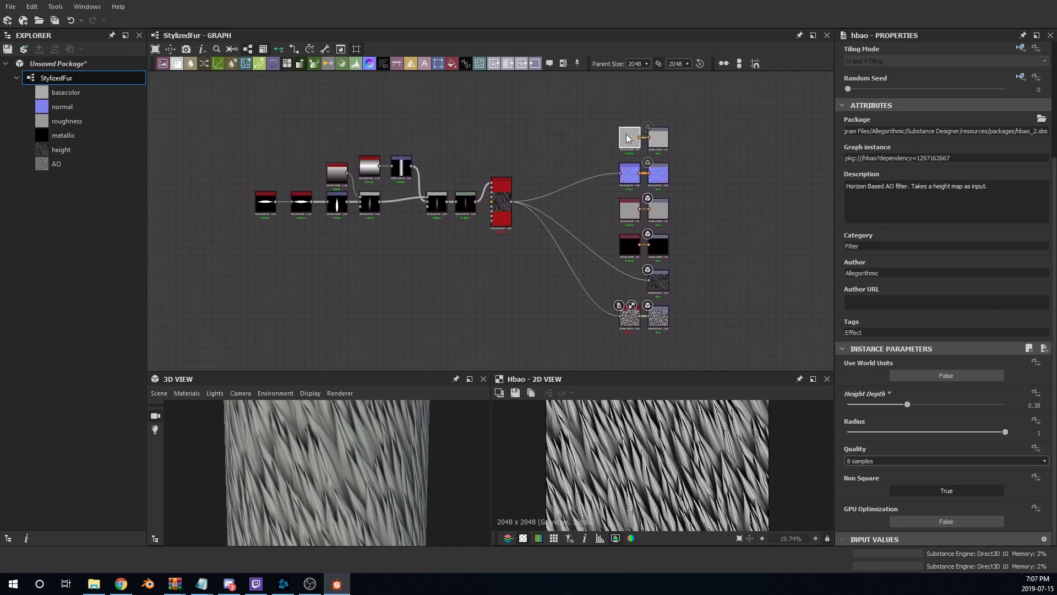
pyautogui.moveTo(628, 138); pyautogui.dragTo(595, 139)
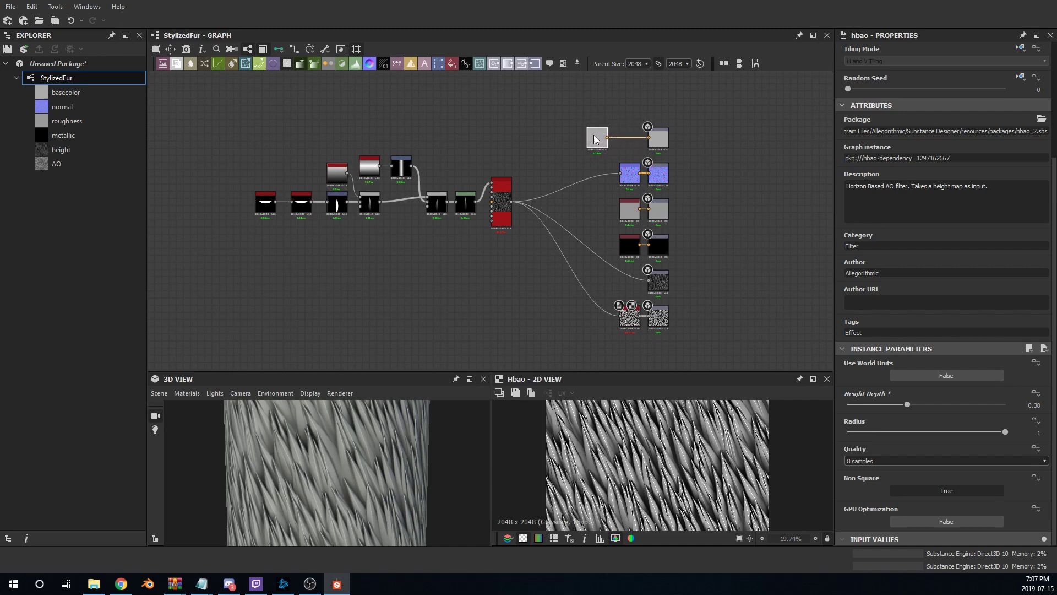
pyautogui.click(596, 142)
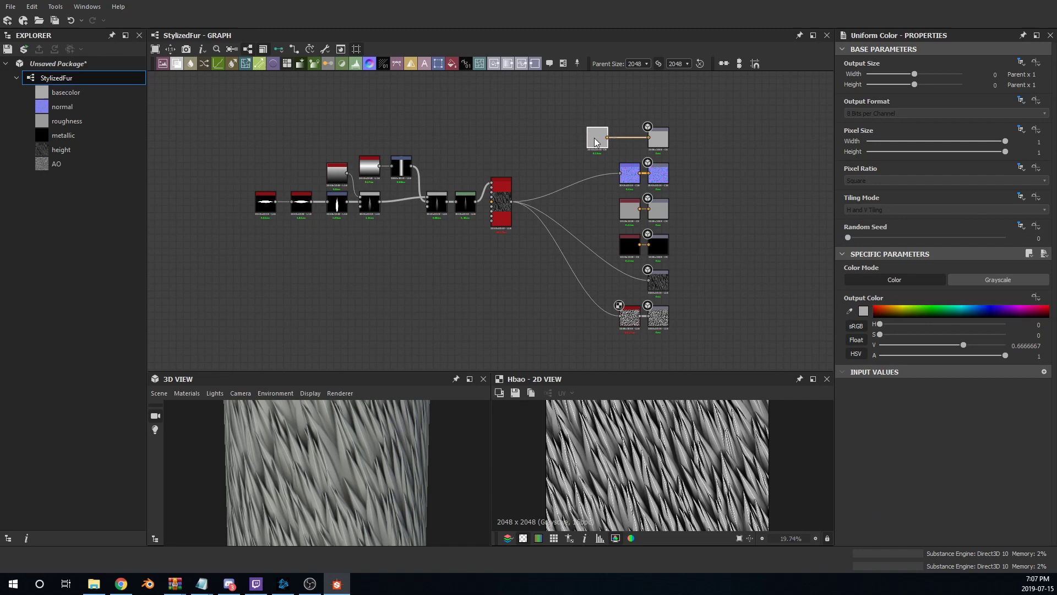
pyautogui.press('Delete')
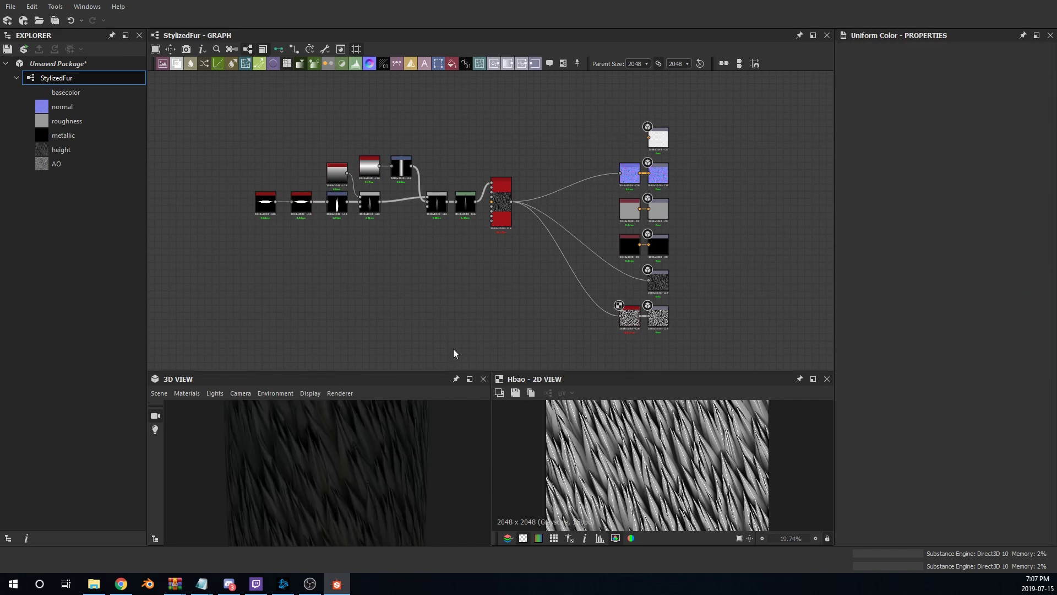
# Move the Normal node away from its output and place a Curvature Smooth node directly above it
pyautogui.moveTo(635, 177); pyautogui.dragTo(599, 177)
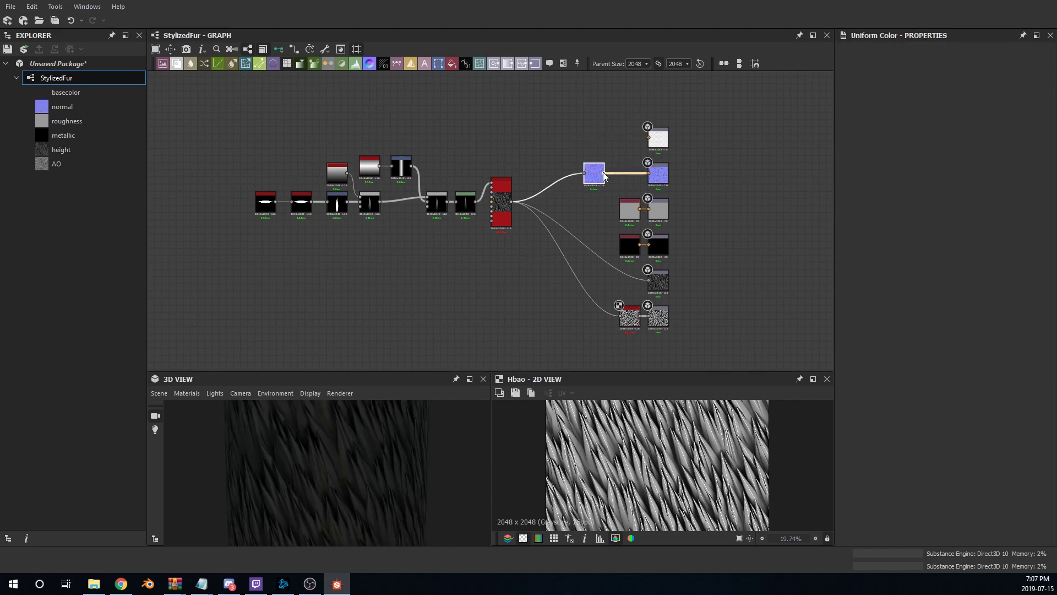
pyautogui.scroll(3, 603, 171)
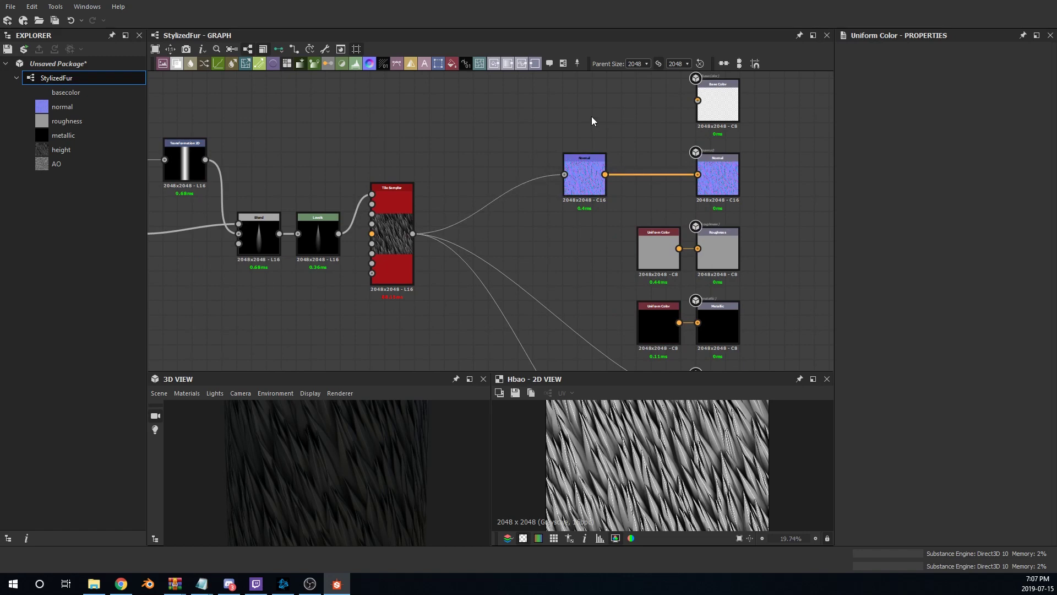
pyautogui.hotkey('ctrl', 'v')
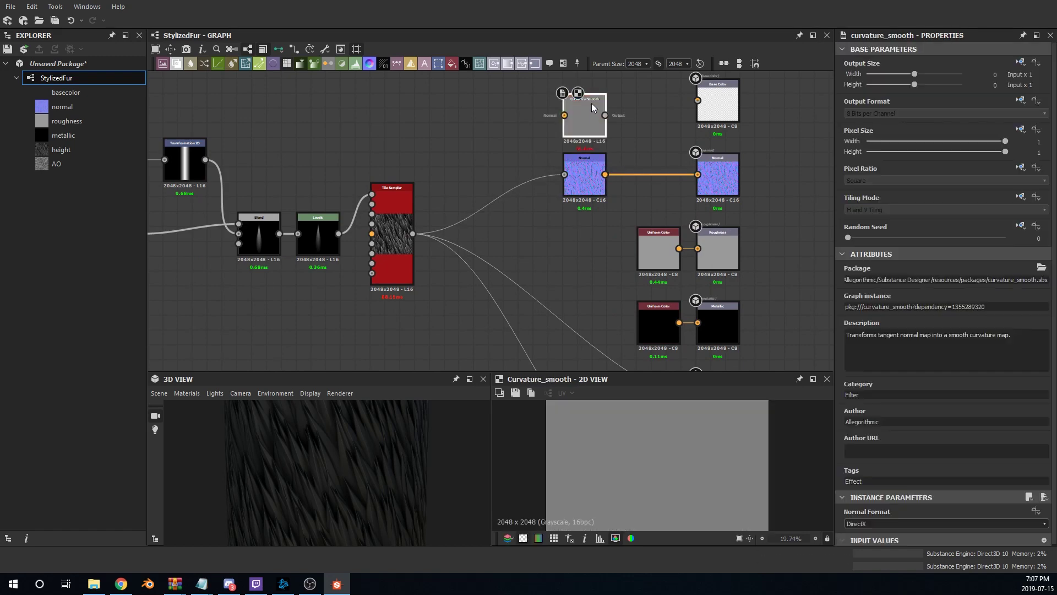
pyautogui.moveTo(591, 104)
pyautogui.mouseDown()
pyautogui.moveTo(632, 93)
pyautogui.moveTo(596, 90)
pyautogui.mouseUp()
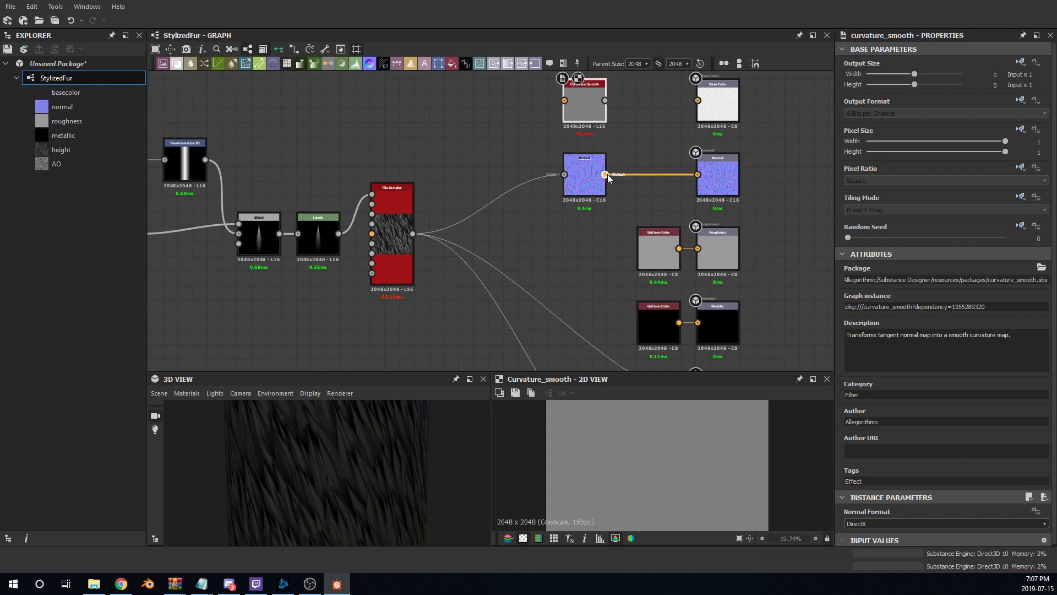
# Try feeding the Normal node into Curvature Smooth, and delete that link again
pyautogui.moveTo(606, 175); pyautogui.dragTo(563, 100)
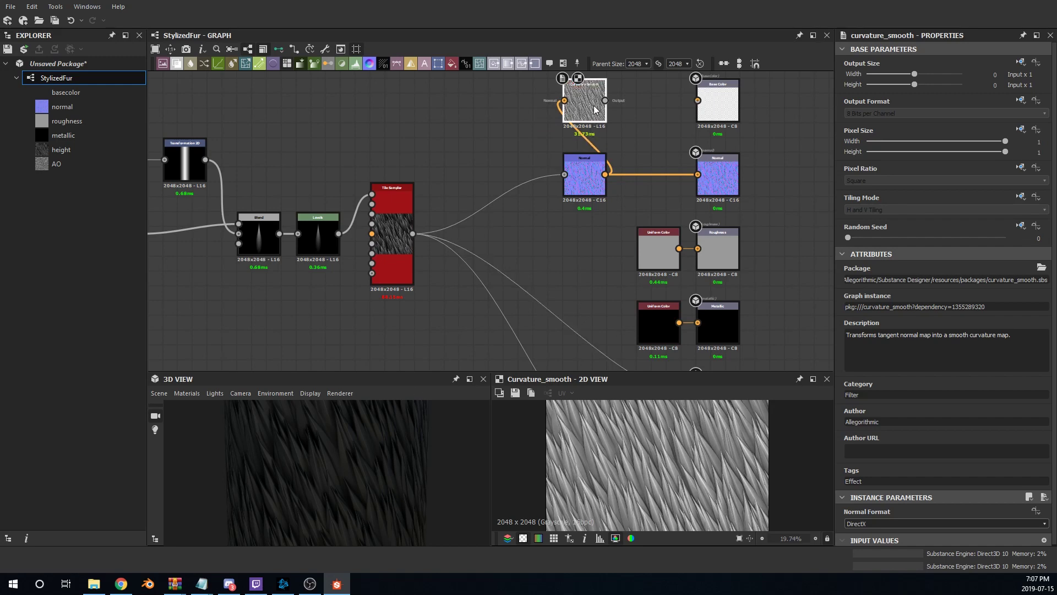
pyautogui.click(587, 142)
pyautogui.press('Delete')
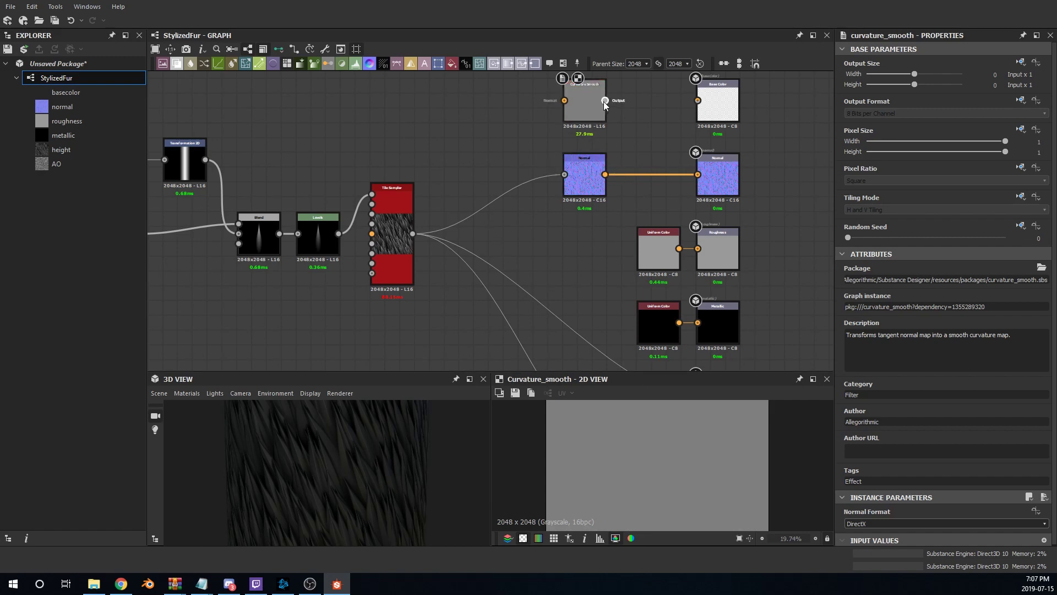
# Connect Curvature Smooth to the Base Color output, feed the Normal node into it, and inspect the whole cylinder
pyautogui.moveTo(605, 100); pyautogui.dragTo(698, 100)
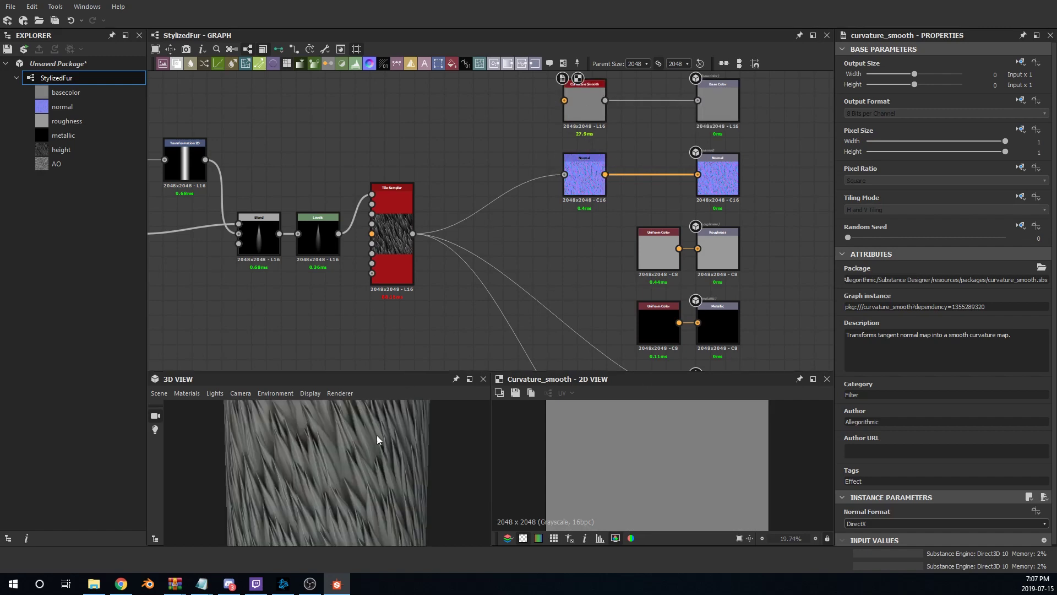
pyautogui.moveTo(605, 174); pyautogui.dragTo(563, 104)
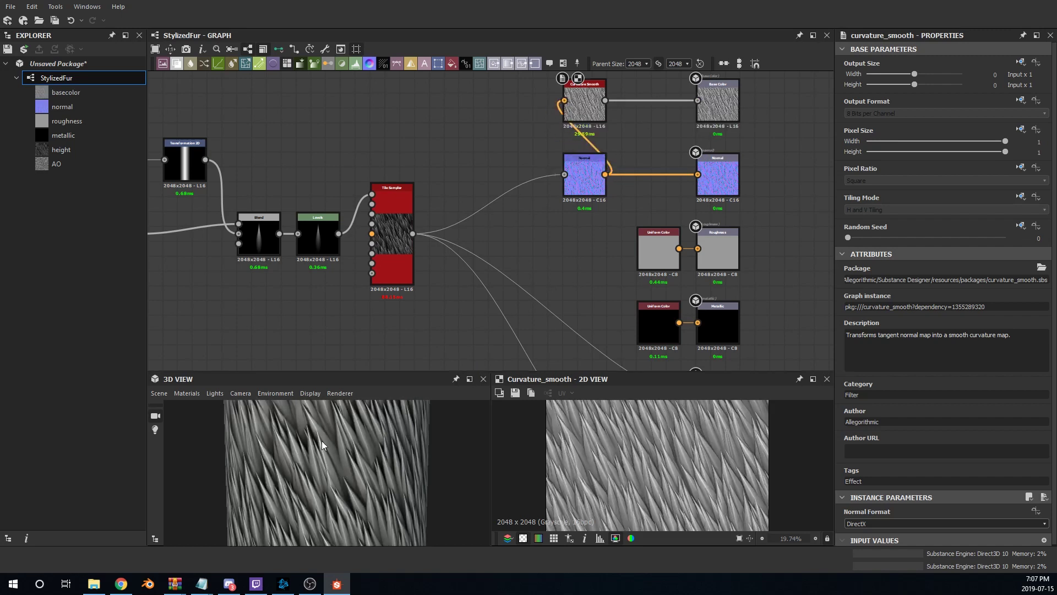
pyautogui.scroll(-3, 666, 435)
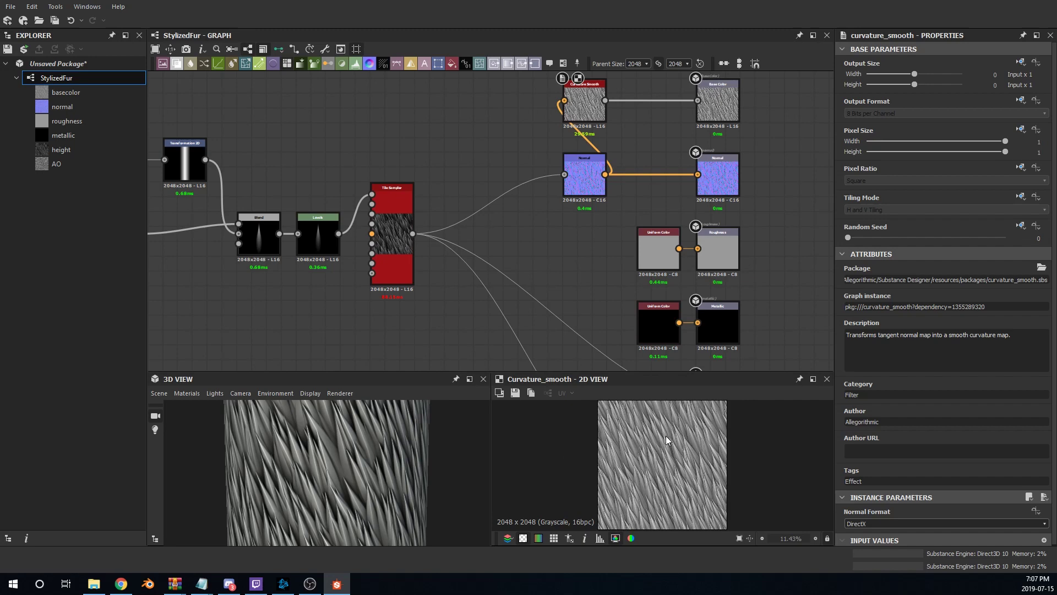
pyautogui.scroll(-1, 665, 435)
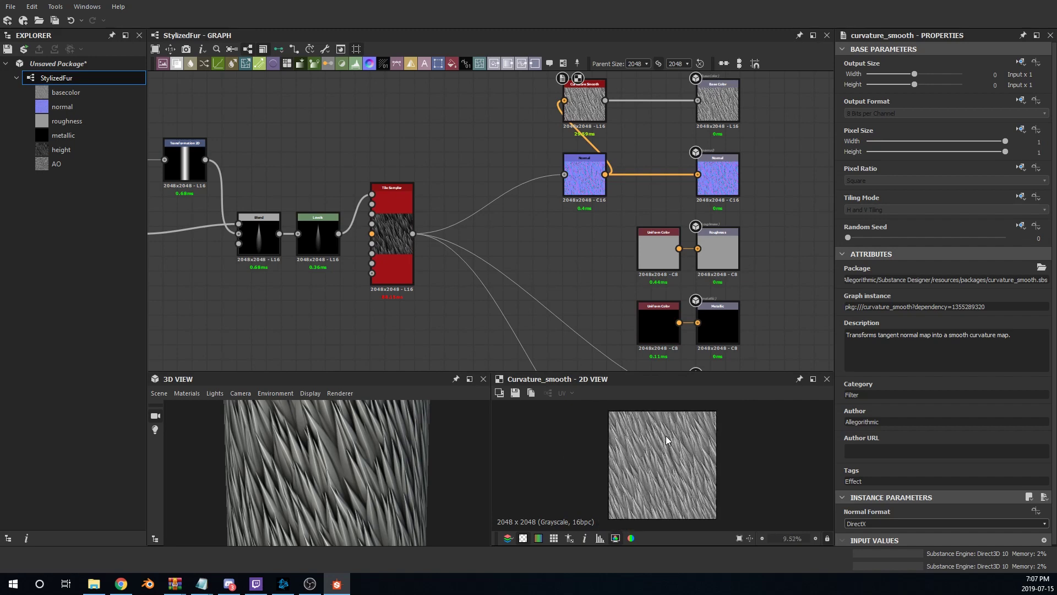
pyautogui.scroll(-2, 611, 117)
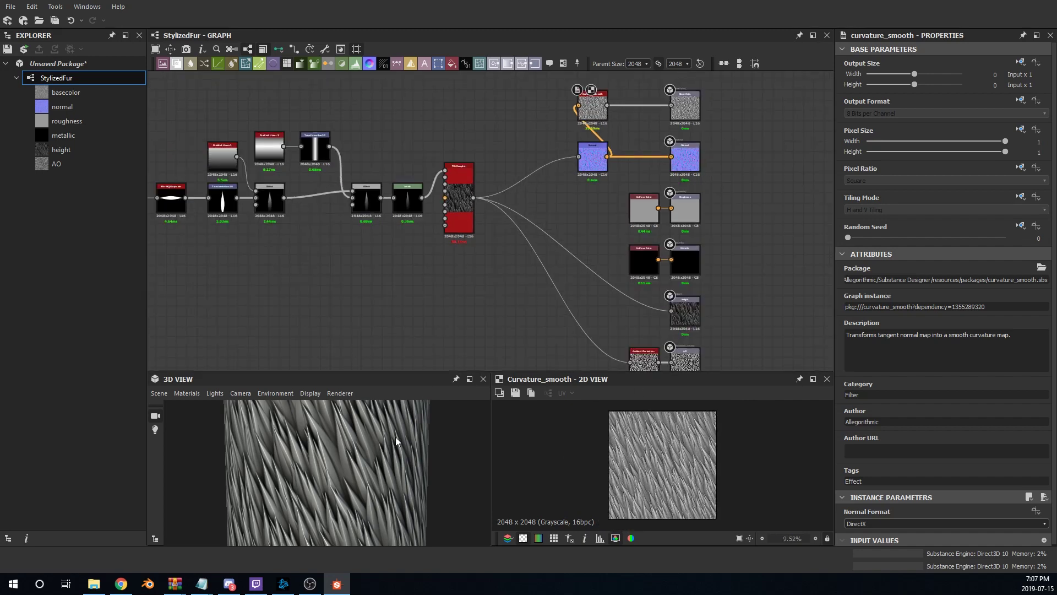
pyautogui.scroll(-3, 395, 437)
pyautogui.scroll(-2, 395, 437)
pyautogui.moveTo(365, 473)
pyautogui.mouseDown()
pyautogui.moveTo(330, 470)
pyautogui.moveTo(355, 474)
pyautogui.mouseUp()
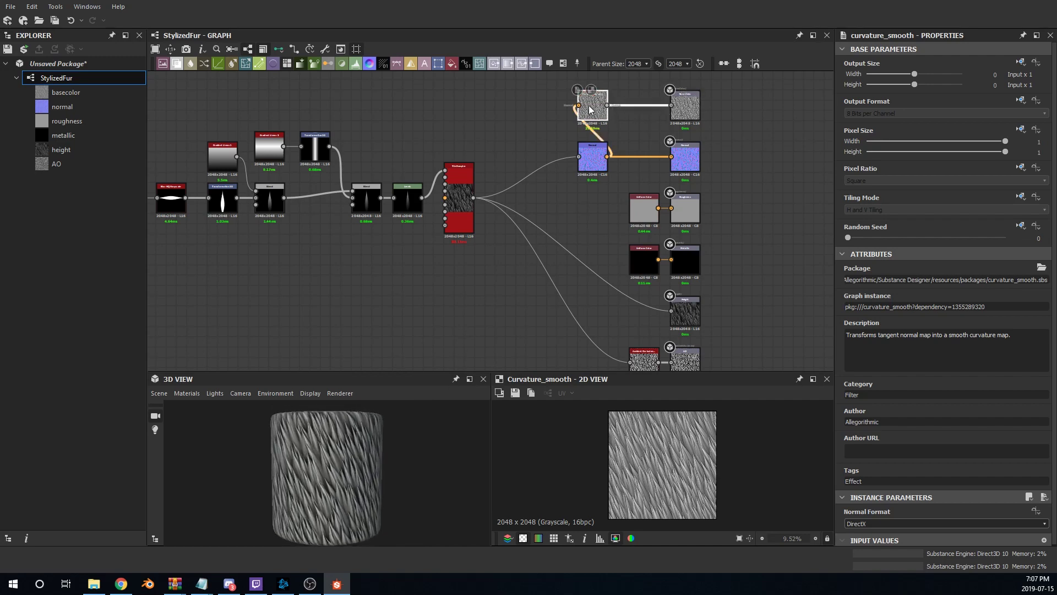
# Move Curvature Smooth farther from the Base Color output and insert a Gradient Map node on the link between them
pyautogui.moveTo(589, 104); pyautogui.dragTo(537, 105)
pyautogui.click(615, 106)
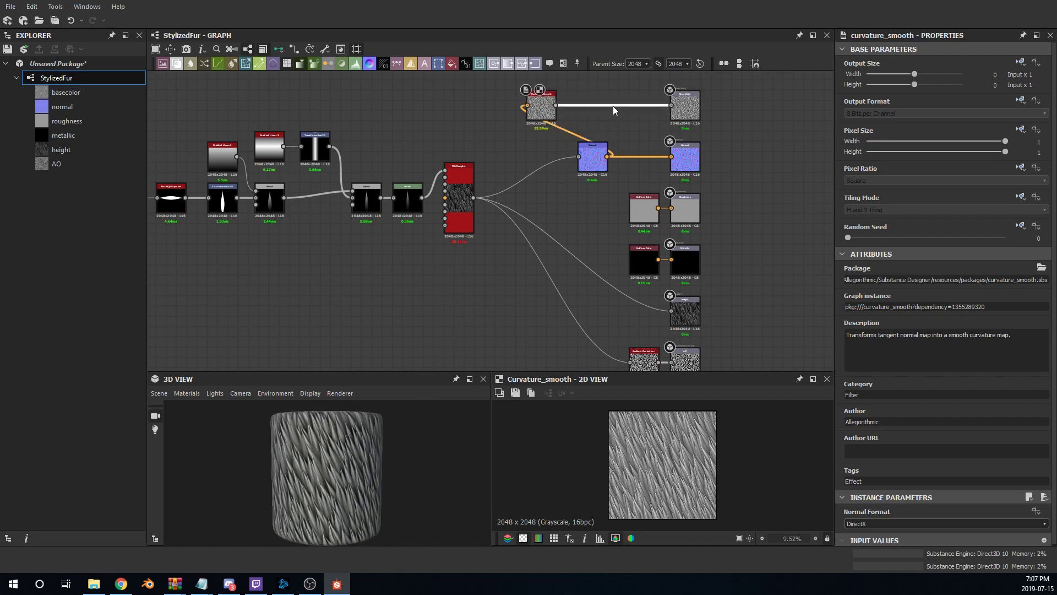
pyautogui.press('g')
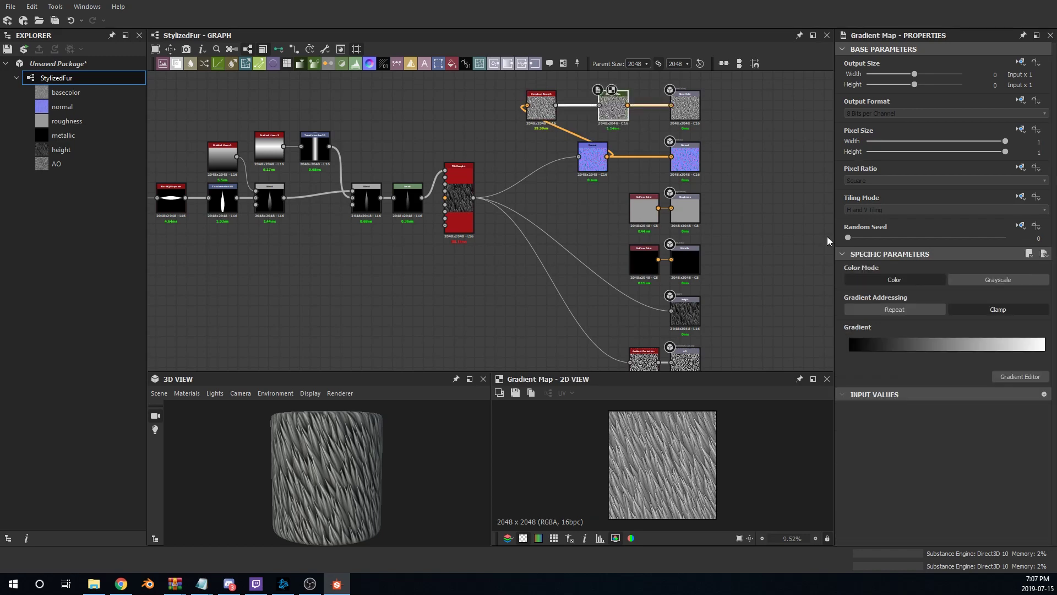
# Add a middle key to the Gradient Map's gradient and color the keys dark brown, brown and orange from start to end
pyautogui.click(879, 344)
pyautogui.moveTo(264, 139); pyautogui.dragTo(368, 141)
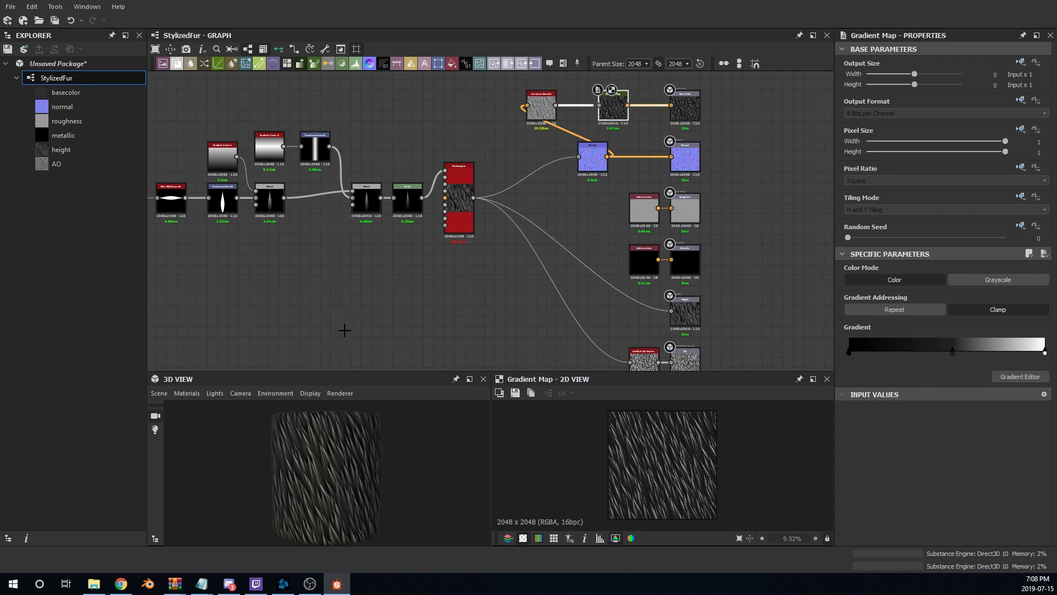
pyautogui.moveTo(324, 310); pyautogui.dragTo(330, 290)
pyautogui.scroll(5, 587, 420)
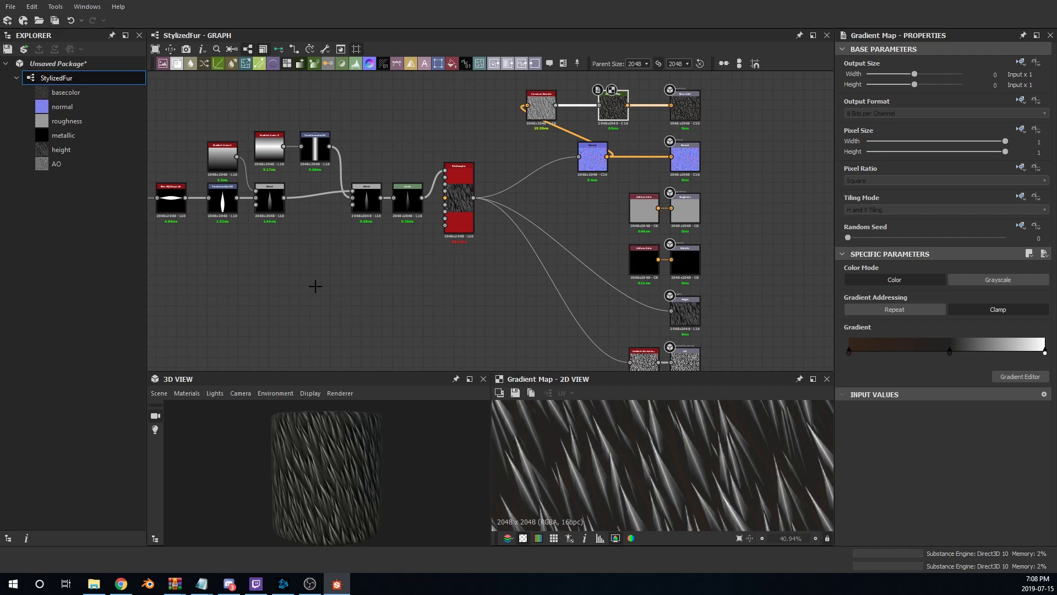
pyautogui.moveTo(314, 286); pyautogui.dragTo(306, 297)
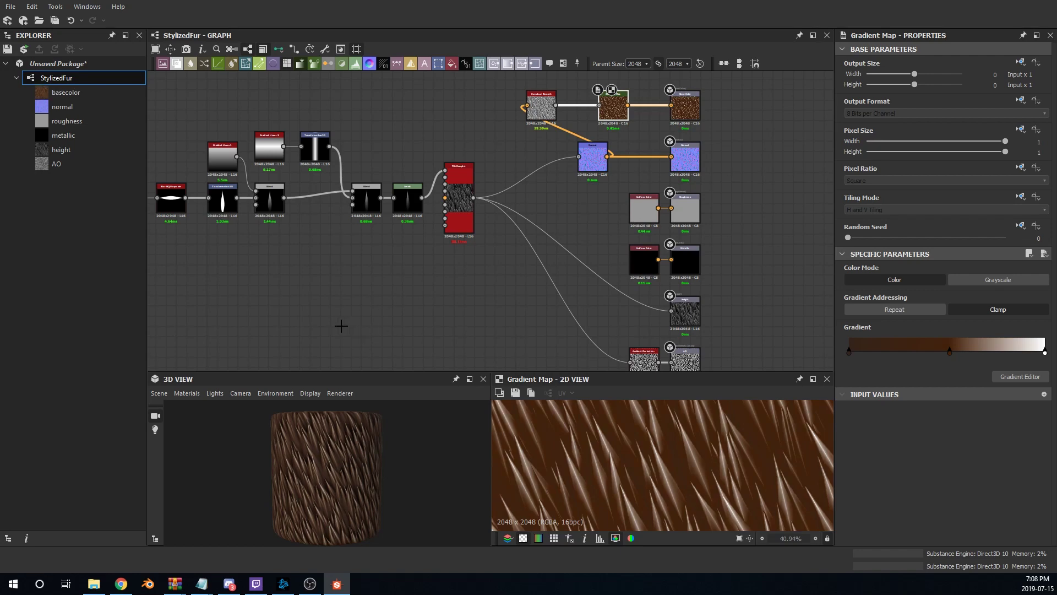
pyautogui.click(316, 253)
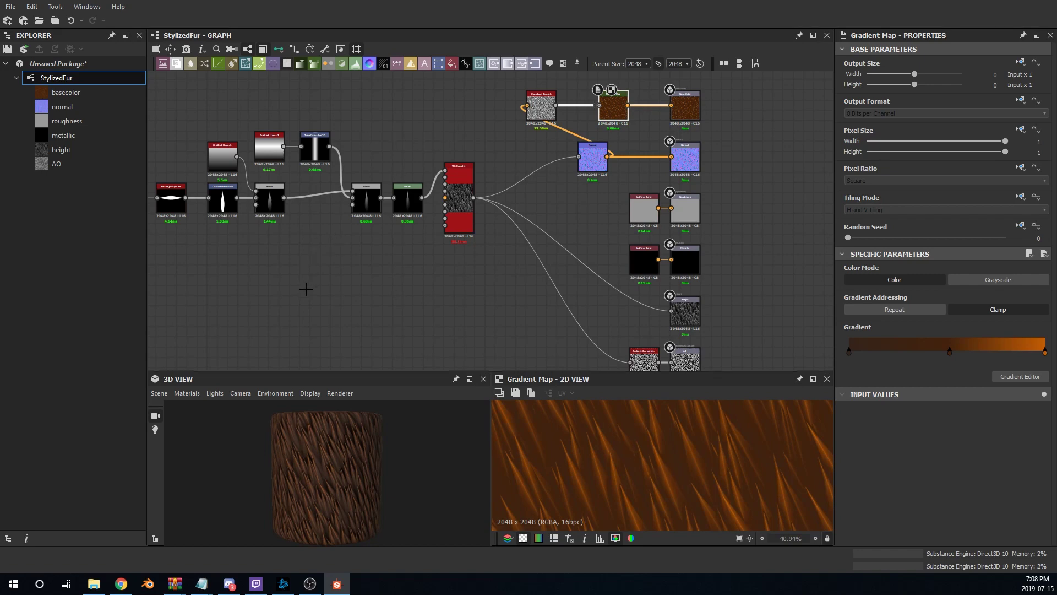
# Inspect the fur color up close on the cylinder and shift the gradient's middle key slightly toward the orange end
pyautogui.scroll(4, 336, 435)
pyautogui.scroll(2, 339, 476)
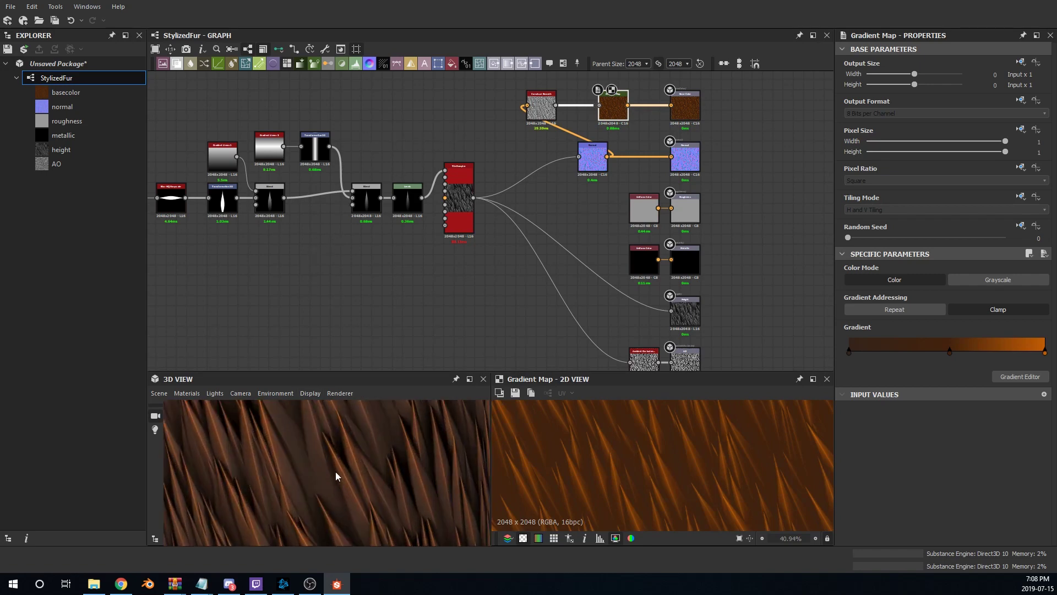
pyautogui.scroll(-3, 332, 470)
pyautogui.moveTo(328, 469)
pyautogui.mouseDown()
pyautogui.moveTo(295, 421)
pyautogui.moveTo(347, 474)
pyautogui.moveTo(329, 438)
pyautogui.moveTo(373, 471)
pyautogui.moveTo(322, 481)
pyautogui.moveTo(337, 449)
pyautogui.mouseUp()
pyautogui.scroll(-3, 351, 469)
pyautogui.scroll(-4, 347, 477)
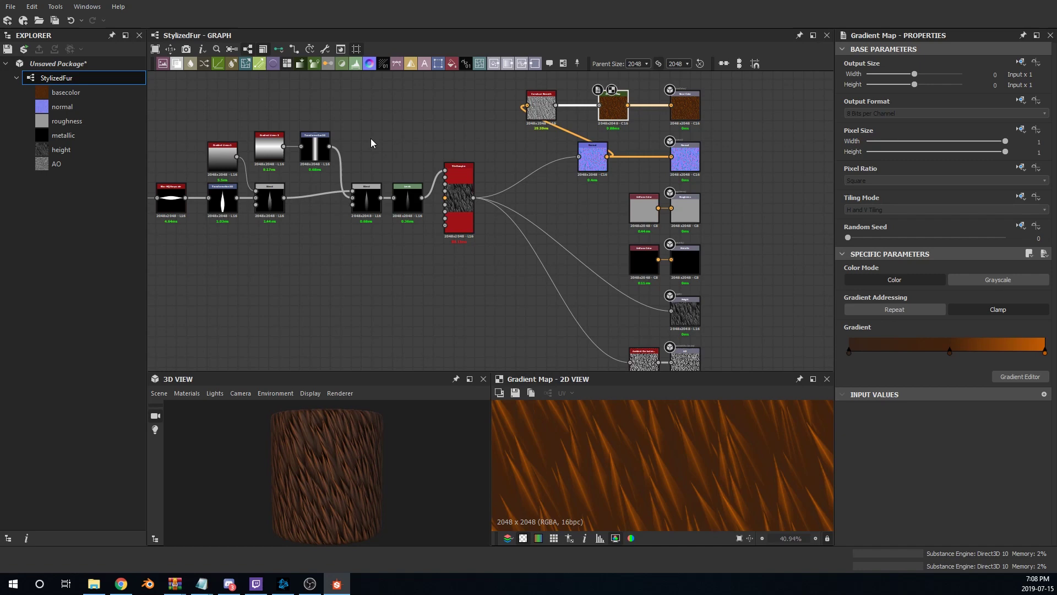
pyautogui.moveTo(367, 133)
pyautogui.mouseDown()
pyautogui.moveTo(401, 140)
pyautogui.moveTo(374, 135)
pyautogui.mouseUp()
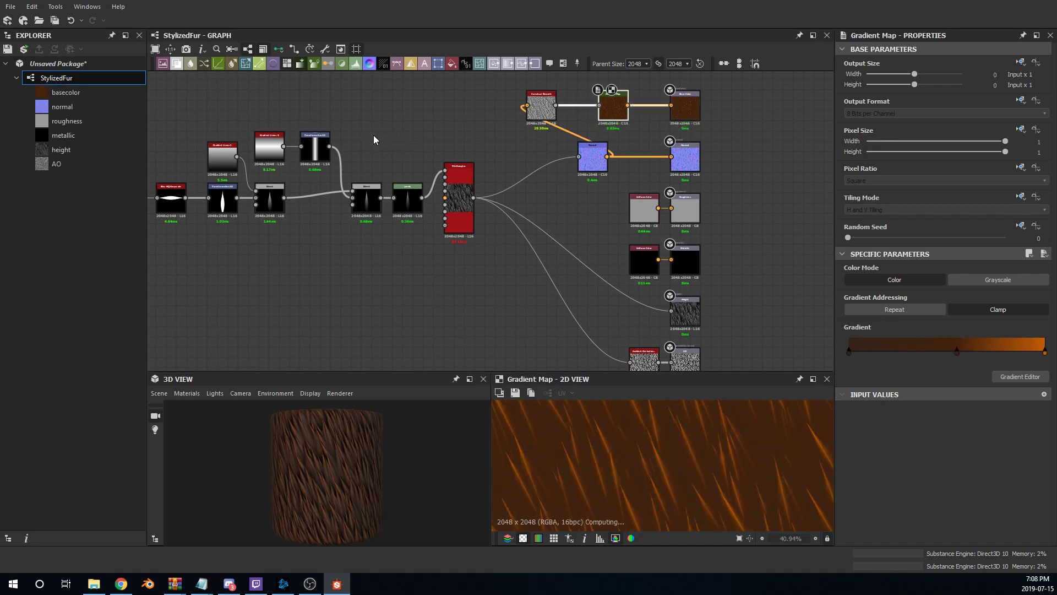
pyautogui.scroll(8, 359, 451)
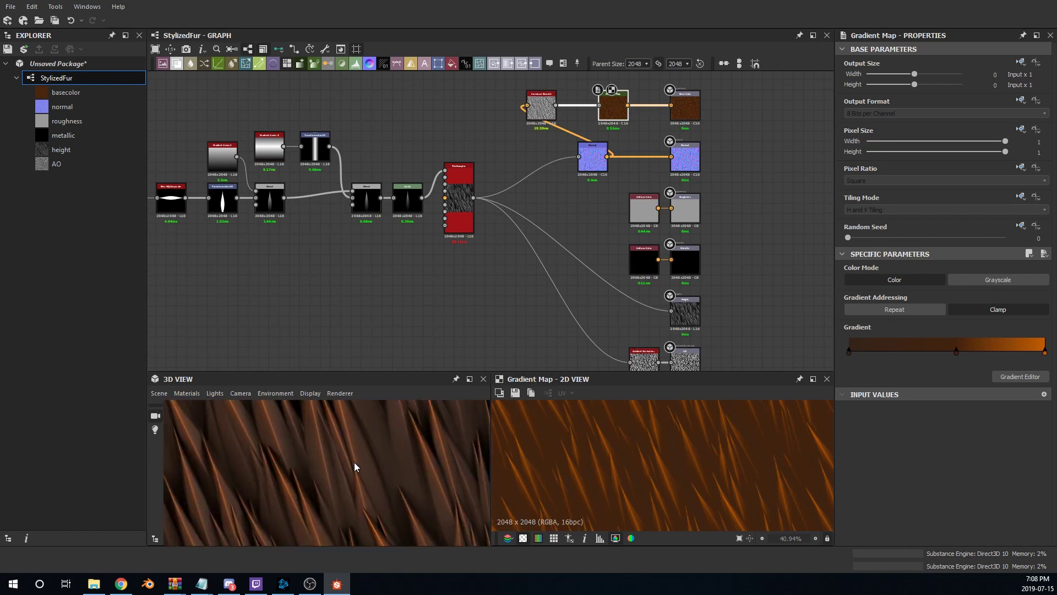
# Add a gradient key about a quarter of the way along, try brown and light grey for it, and set it to black
pyautogui.click(298, 130)
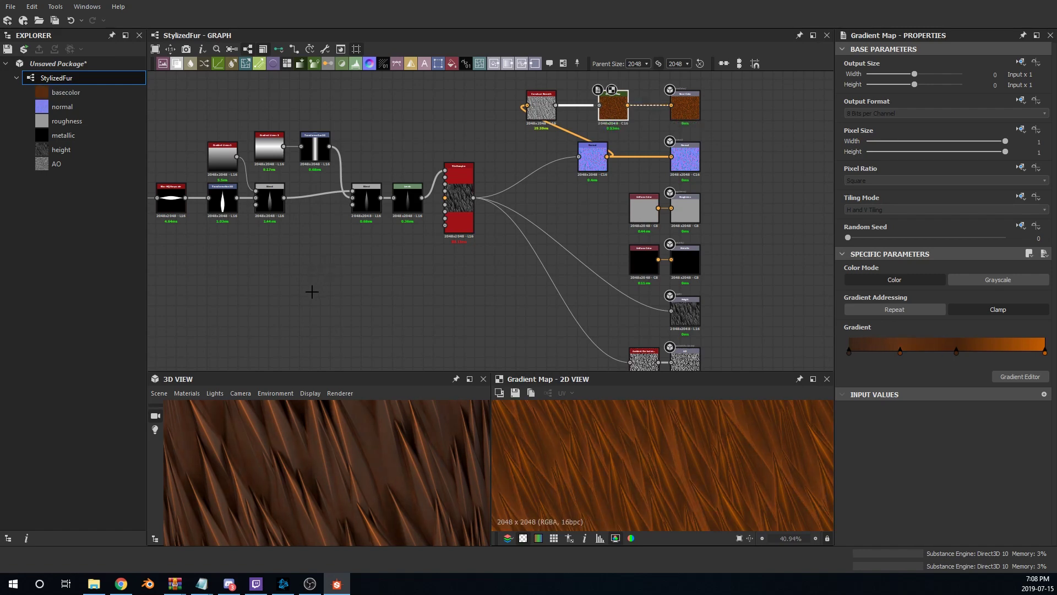
pyautogui.scroll(-4, 606, 479)
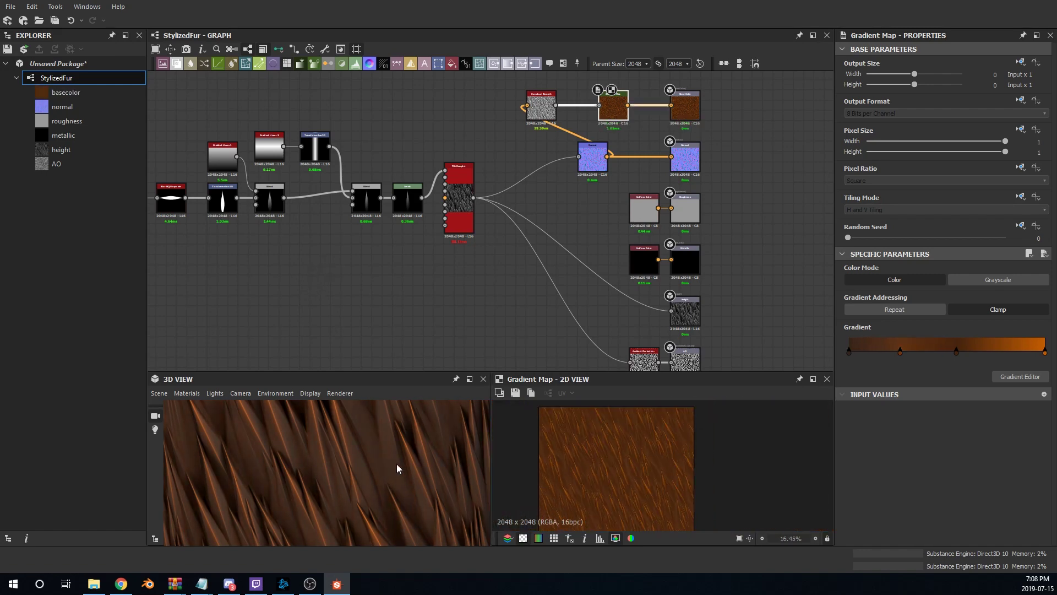
pyautogui.scroll(-3, 398, 468)
pyautogui.click(301, 274)
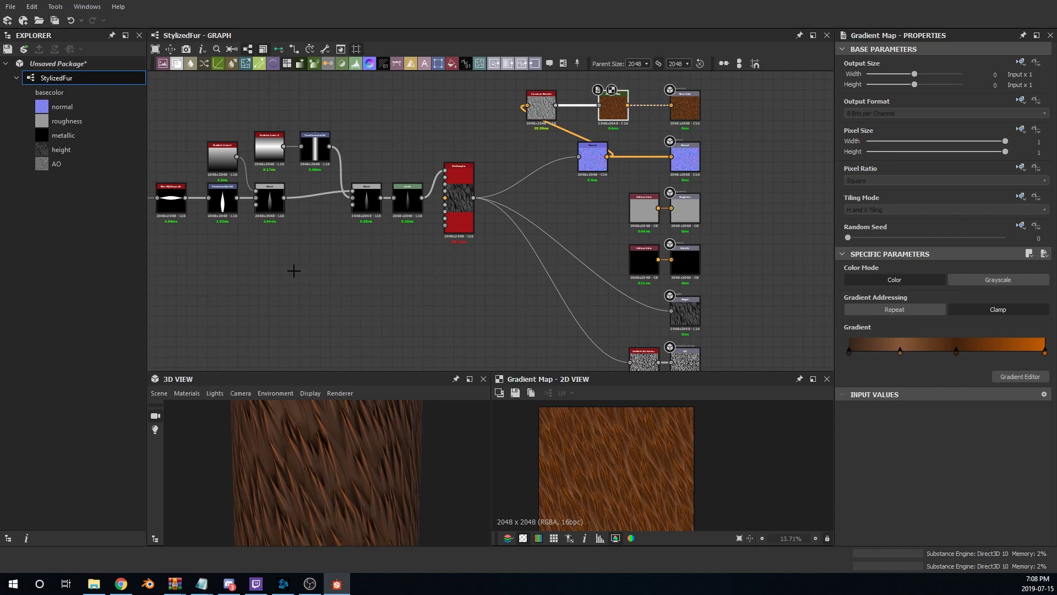
pyautogui.moveTo(245, 278); pyautogui.dragTo(237, 235)
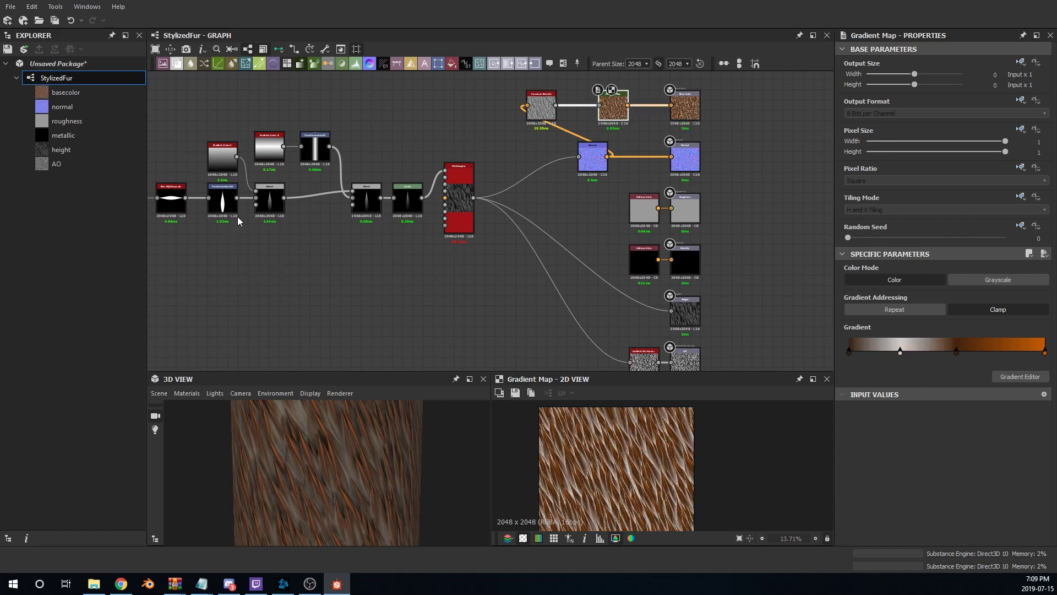
pyautogui.click(327, 299)
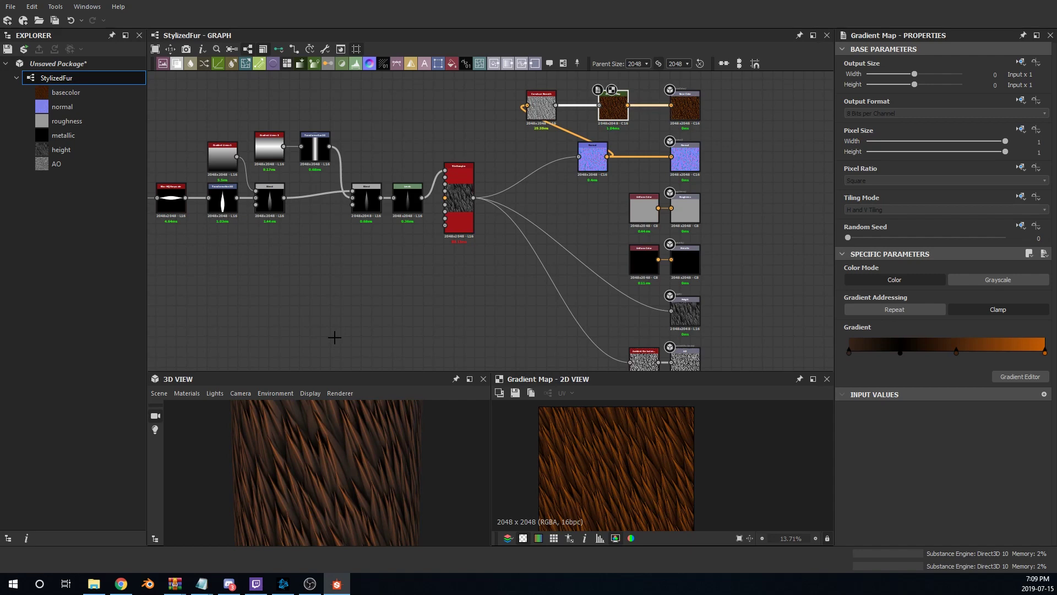
# Shift the middle gradient key slightly toward the dark end and move the orange key inward to about 80% of the gradient
pyautogui.scroll(-4, 356, 456)
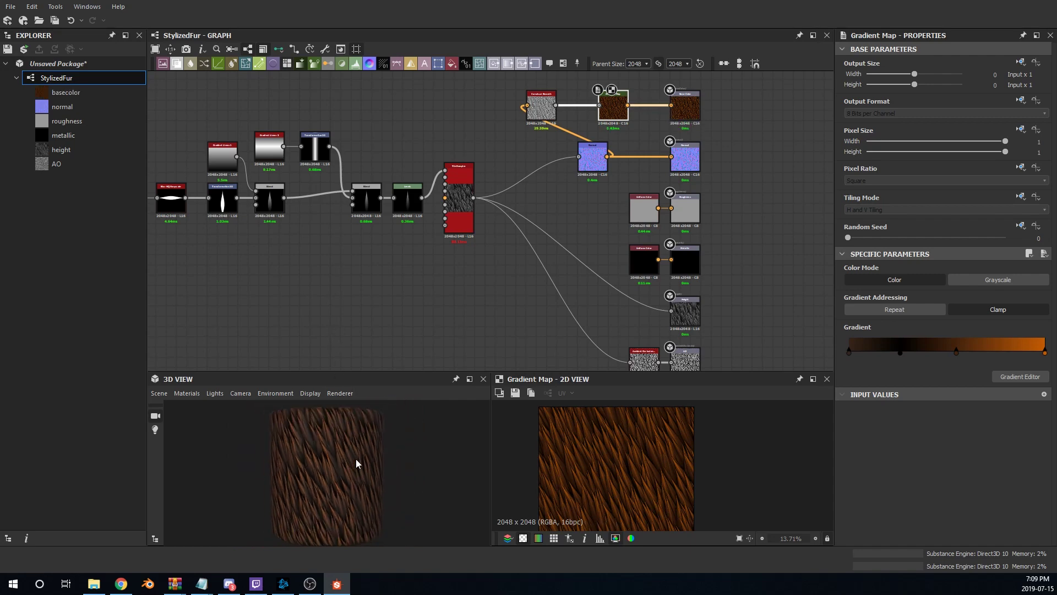
pyautogui.scroll(3, 354, 463)
pyautogui.moveTo(352, 470); pyautogui.dragTo(333, 418)
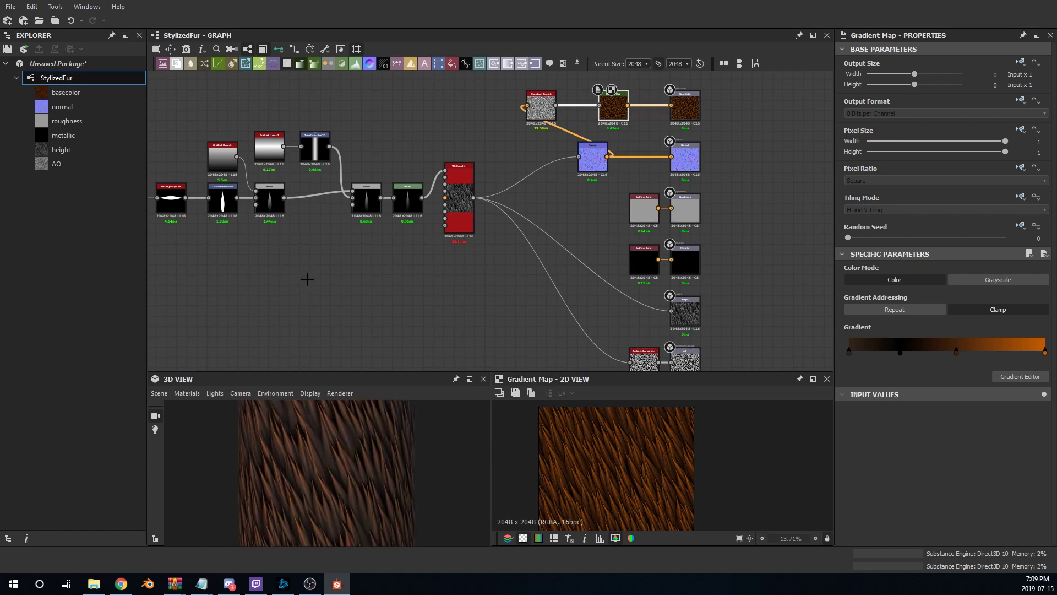
pyautogui.moveTo(373, 137)
pyautogui.mouseDown()
pyautogui.moveTo(402, 137)
pyautogui.moveTo(364, 135)
pyautogui.mouseUp()
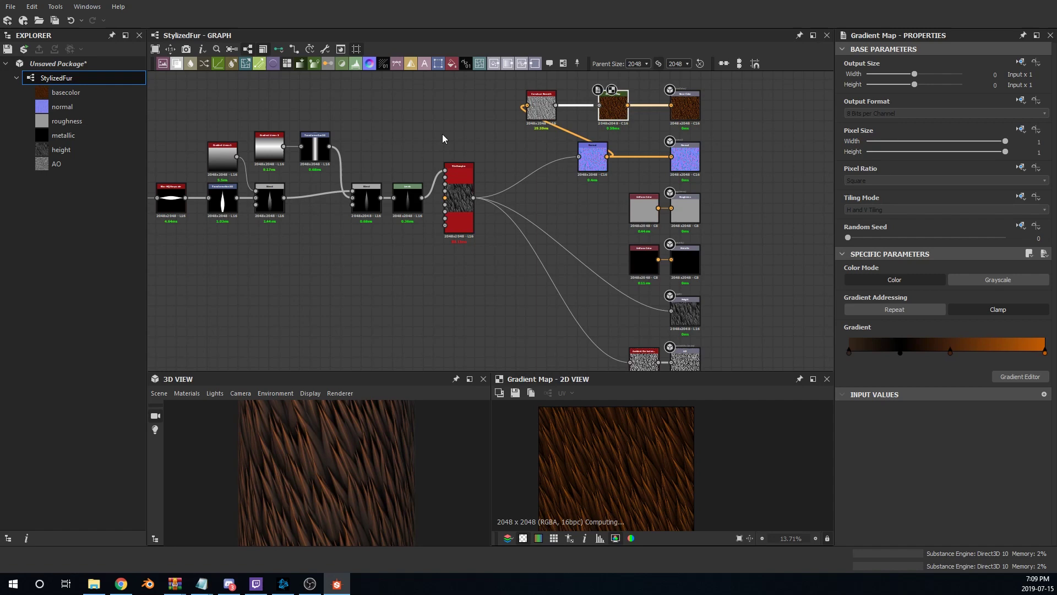
pyautogui.moveTo(490, 136); pyautogui.dragTo(443, 140)
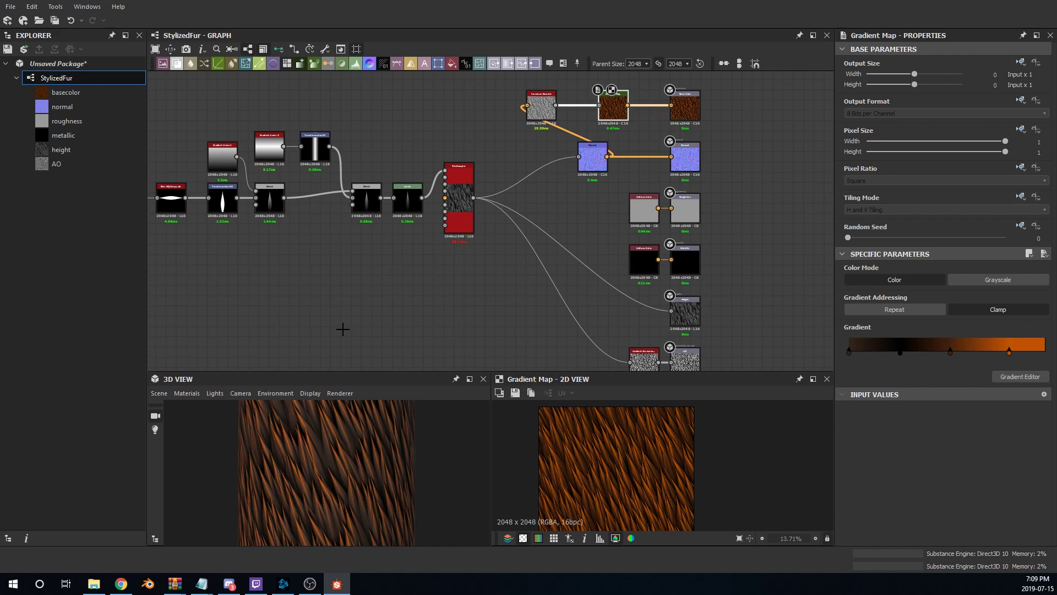
pyautogui.scroll(-5, 305, 450)
pyautogui.moveTo(294, 480); pyautogui.dragTo(340, 433)
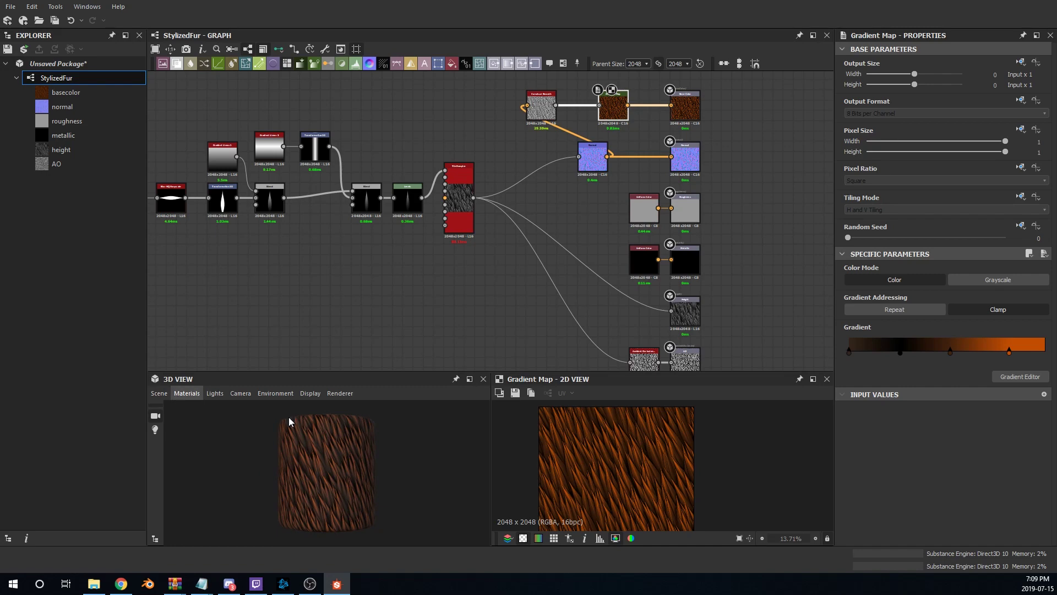
# Set the 3D material's Tessellation Factor to 12 and its height Scale to about 3.07, and check the cylinder
pyautogui.click(471, 472)
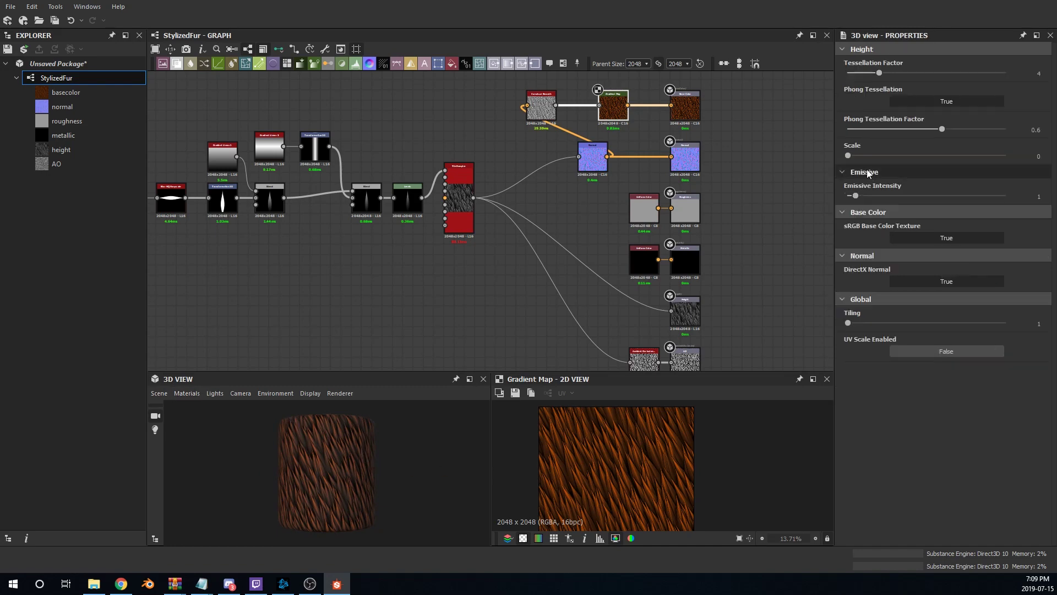
pyautogui.moveTo(883, 73); pyautogui.dragTo(967, 72)
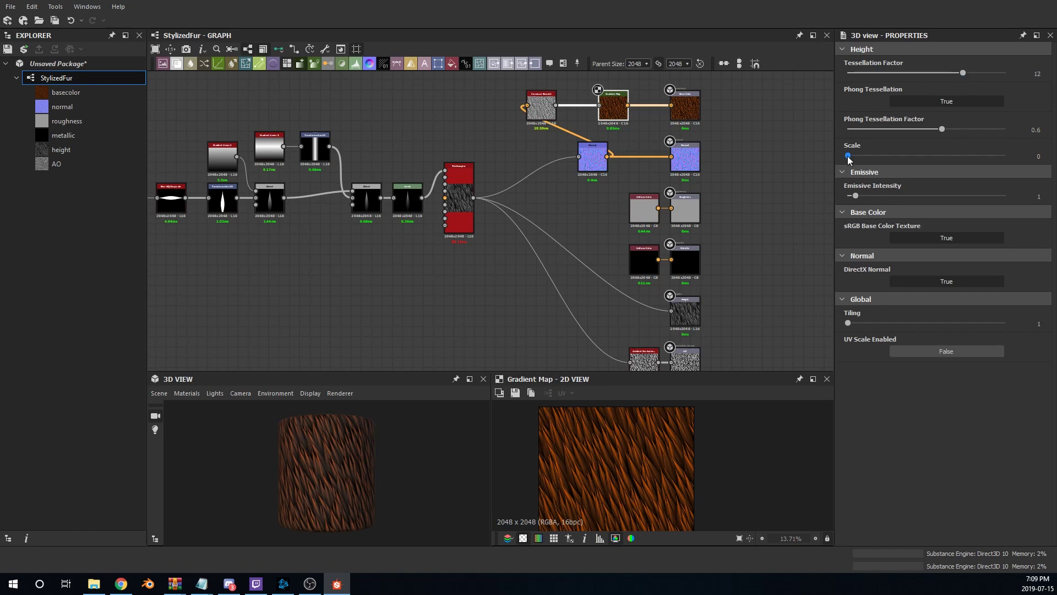
pyautogui.moveTo(848, 156); pyautogui.dragTo(897, 158)
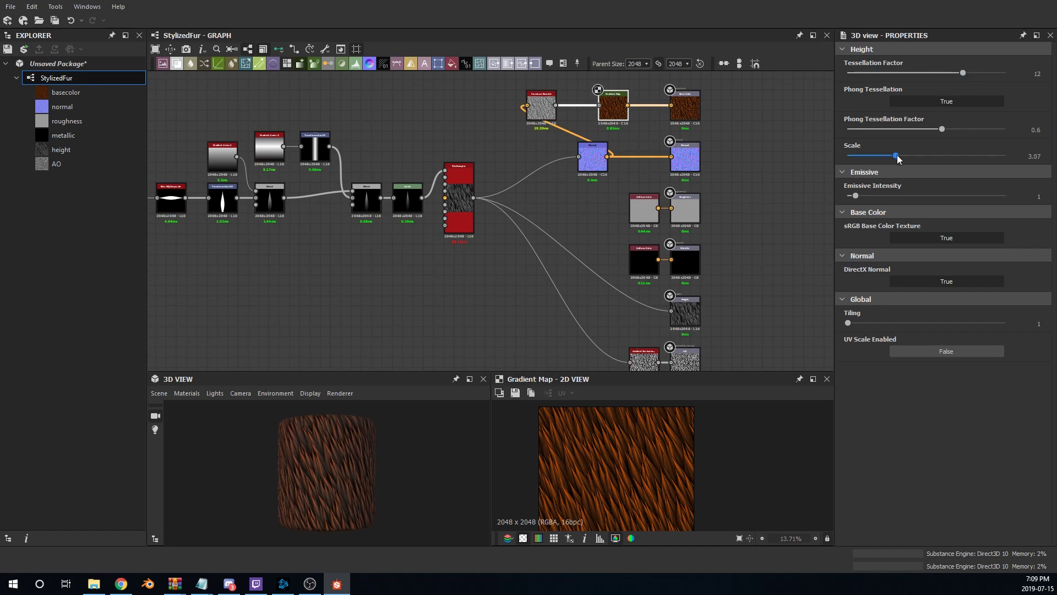
pyautogui.moveTo(406, 460); pyautogui.dragTo(357, 467)
pyautogui.scroll(-5, 408, 461)
# Recolor the Gradient Map's first key black and its two middle keys dark brown, and check the strands up close
pyautogui.click(610, 104)
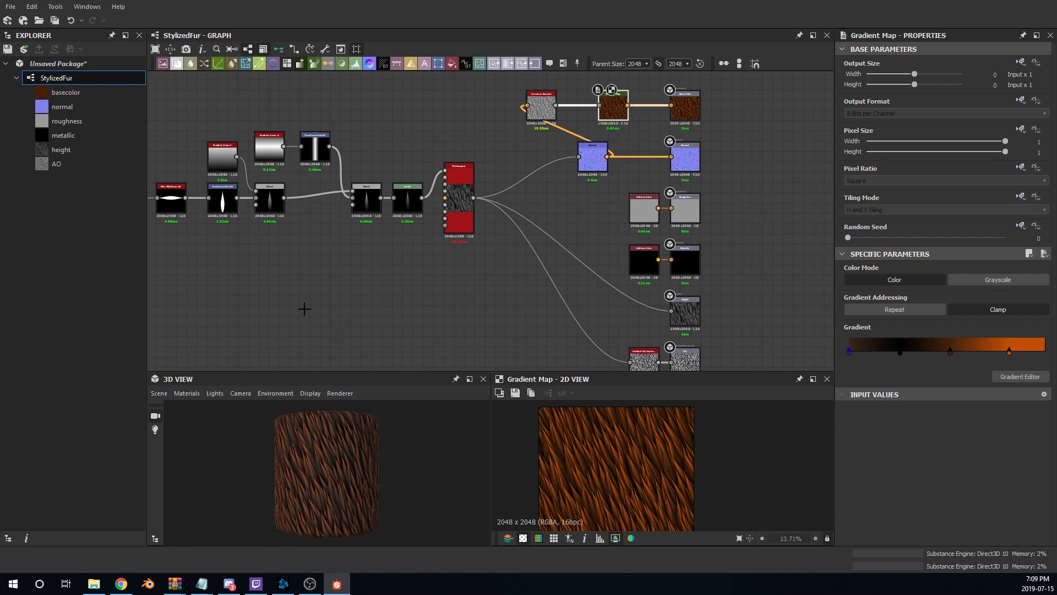
pyautogui.moveTo(305, 309)
pyautogui.mouseDown()
pyautogui.moveTo(310, 230)
pyautogui.moveTo(299, 220)
pyautogui.moveTo(262, 278)
pyautogui.moveTo(305, 306)
pyautogui.moveTo(297, 299)
pyautogui.mouseUp()
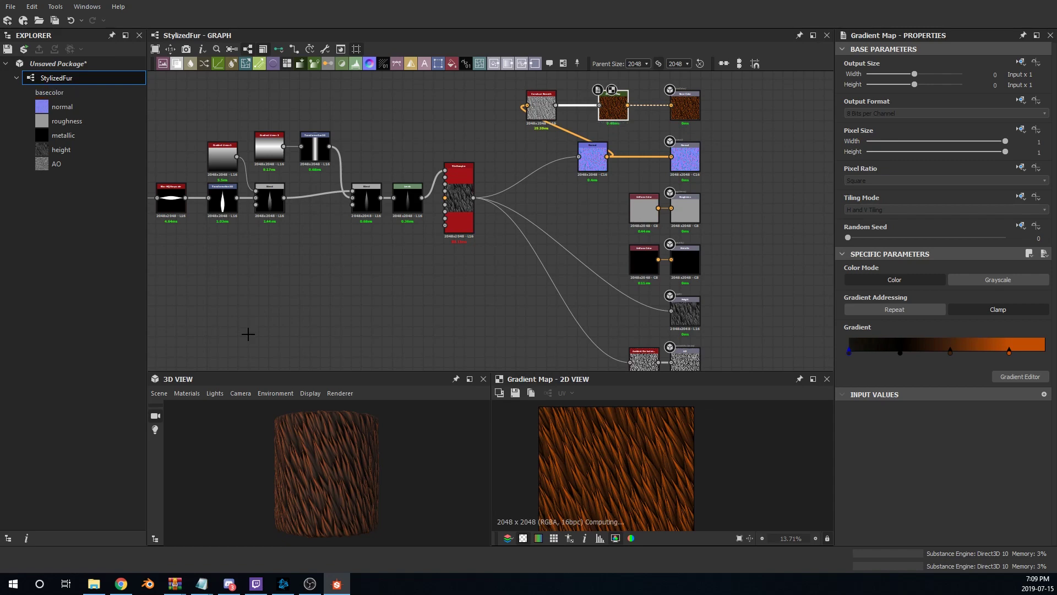
pyautogui.scroll(5, 597, 474)
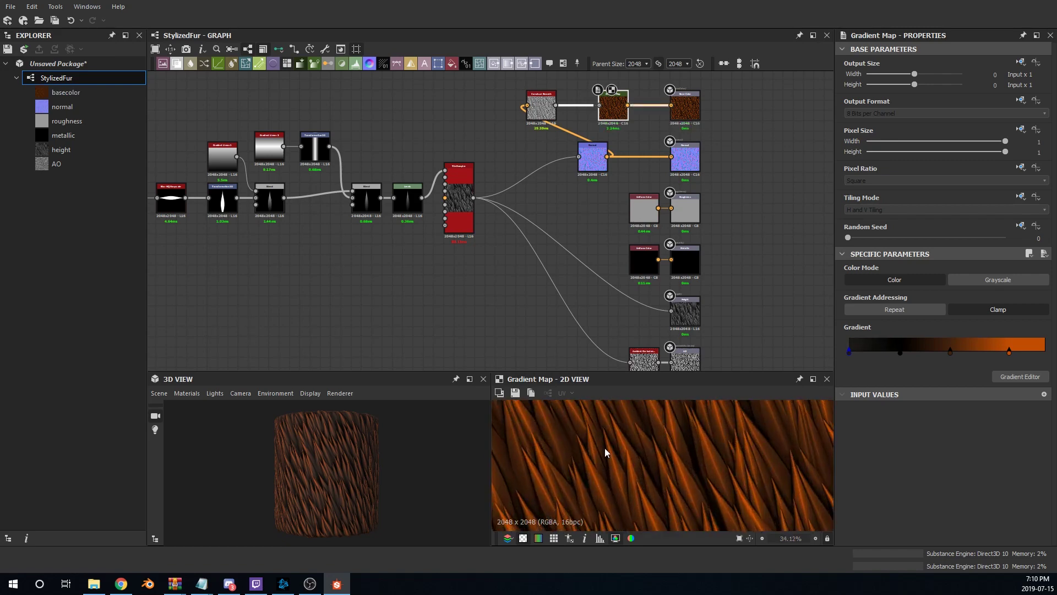
pyautogui.scroll(1, 631, 488)
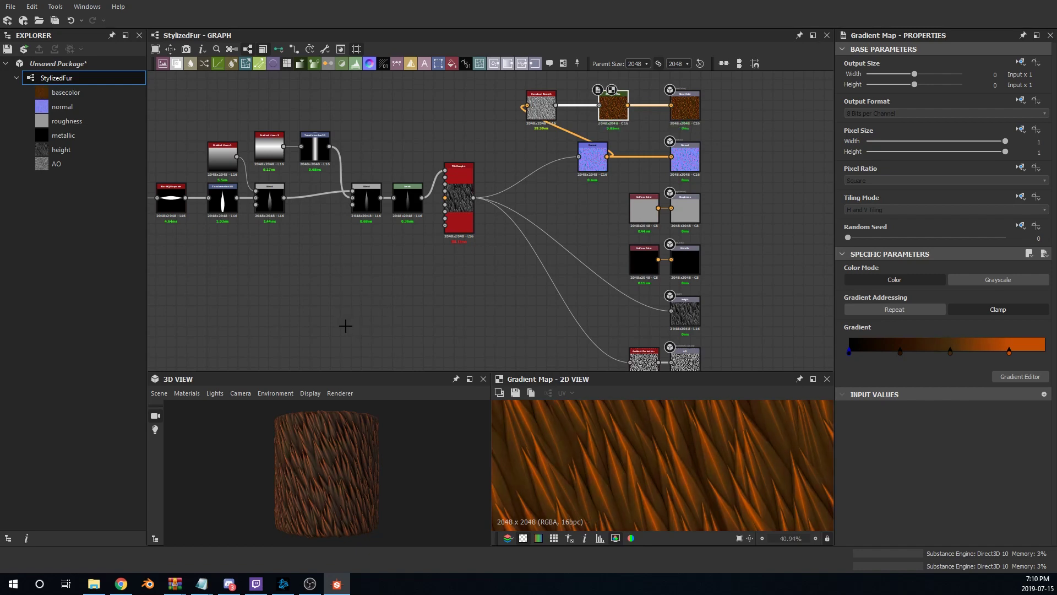
pyautogui.scroll(5, 319, 446)
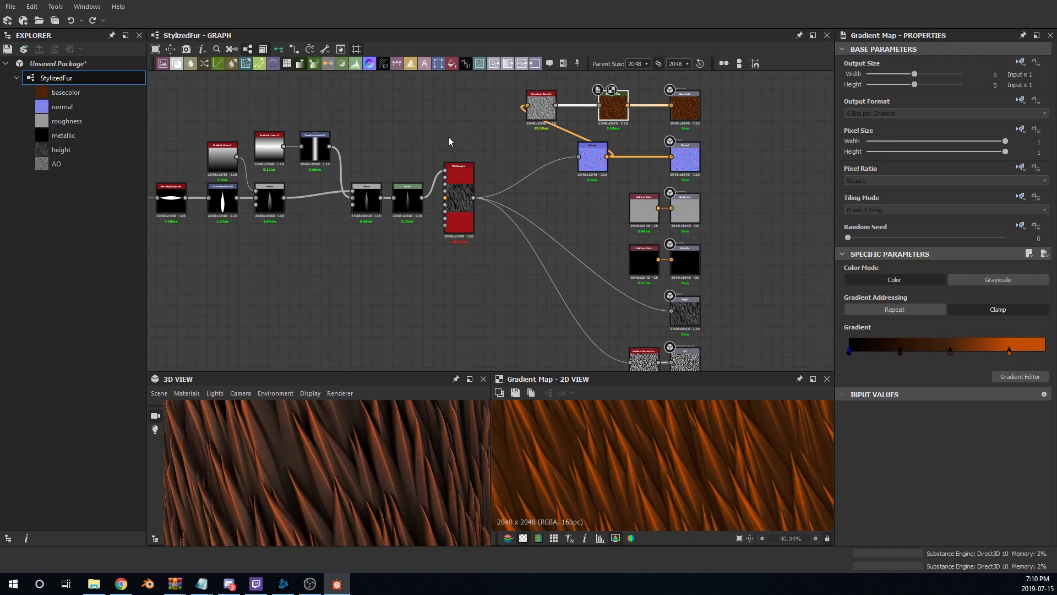
# Move the orange gradient key to about three quarters of the gradient and darken its color to a brownish orange
pyautogui.hotkey('ctrl', 'y')
pyautogui.hotkey('ctrl', 'y')
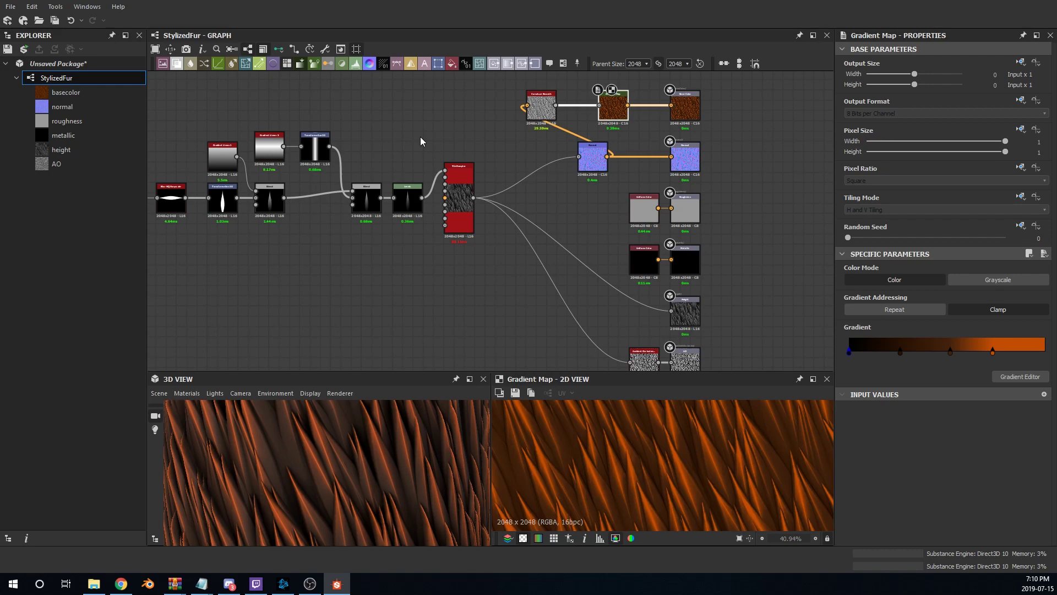
pyautogui.scroll(-5, 348, 414)
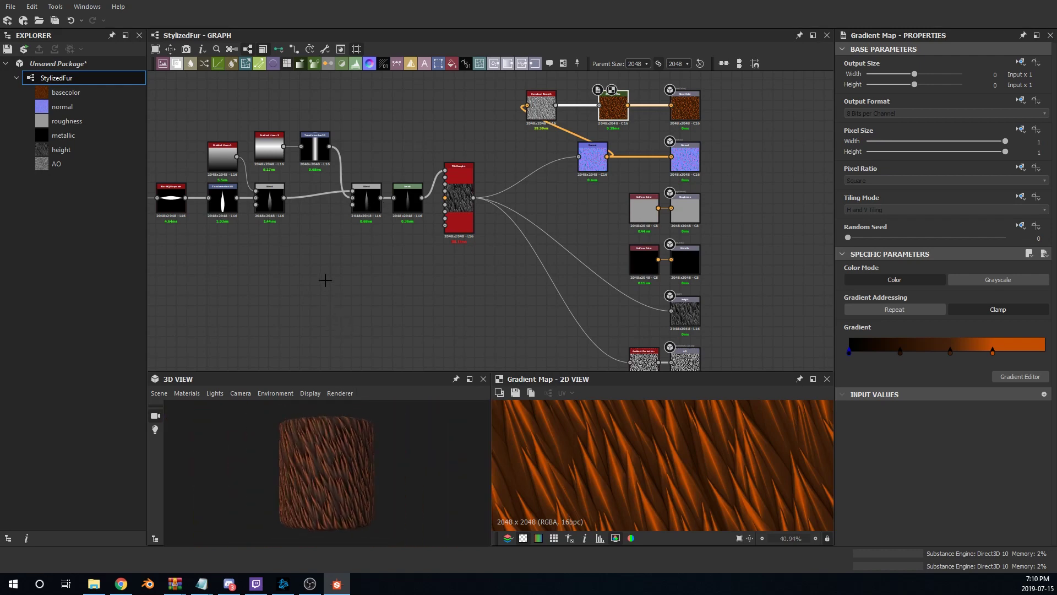
pyautogui.hotkey('ctrl', 'z')
pyautogui.moveTo(327, 273)
pyautogui.mouseDown()
pyautogui.moveTo(312, 244)
pyautogui.moveTo(332, 243)
pyautogui.moveTo(333, 274)
pyautogui.mouseUp()
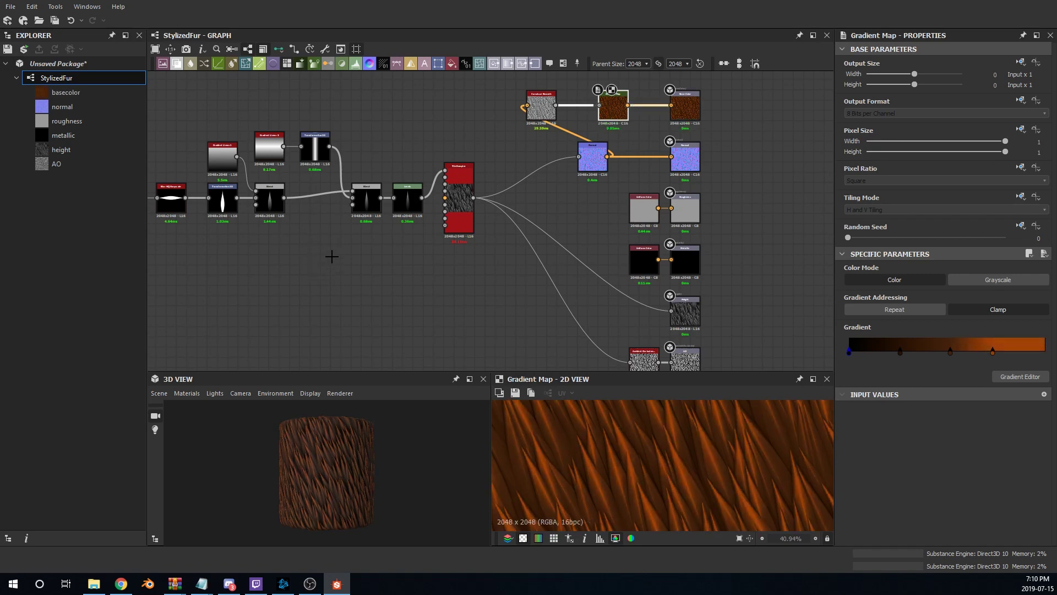
pyautogui.click(343, 326)
pyautogui.scroll(5, 299, 462)
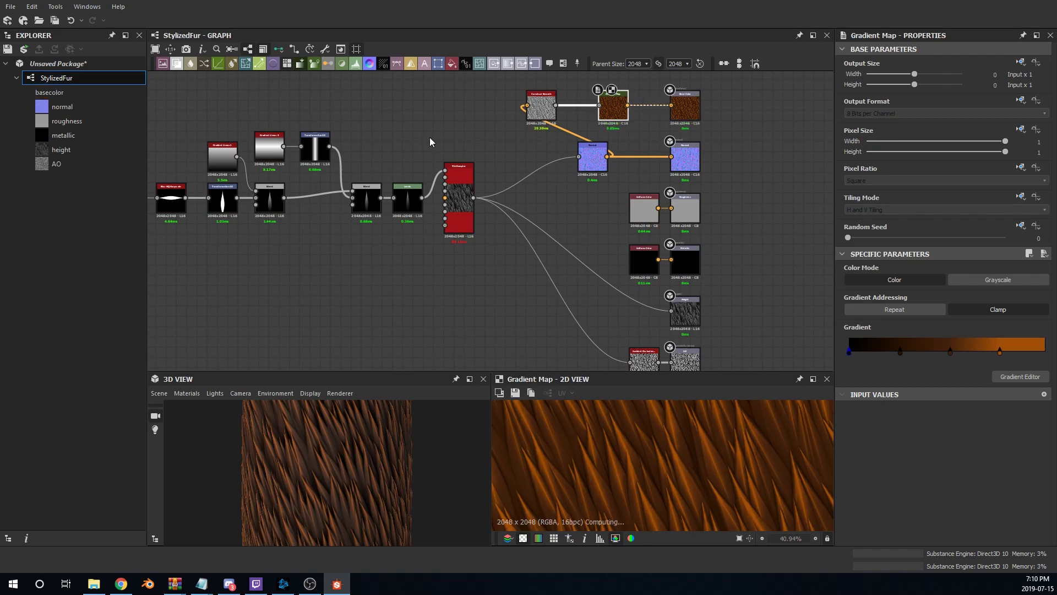
pyautogui.scroll(-5, 363, 441)
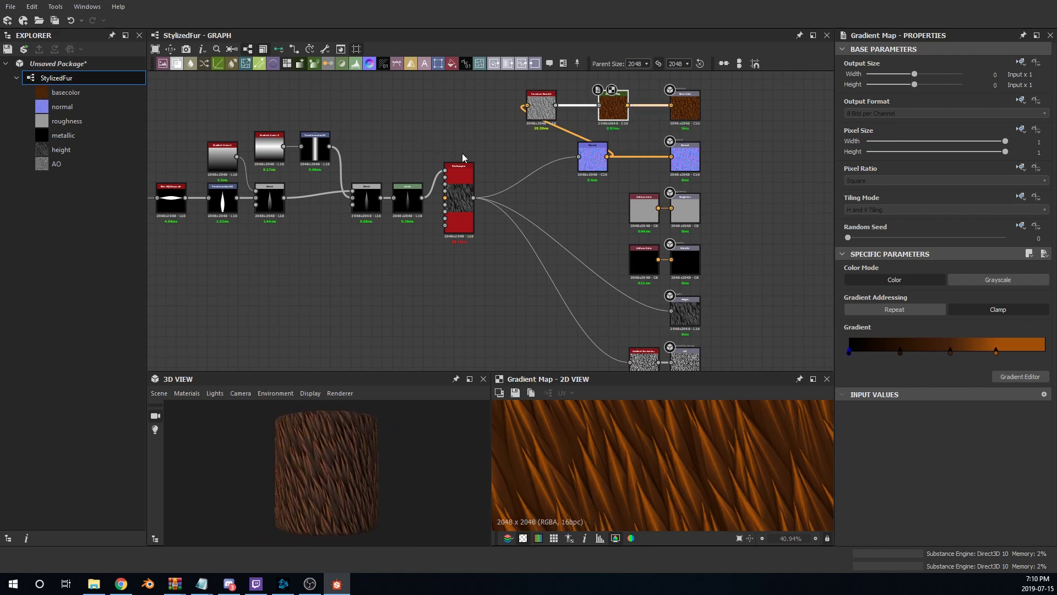
pyautogui.moveTo(418, 262); pyautogui.dragTo(562, 249, button='middle')
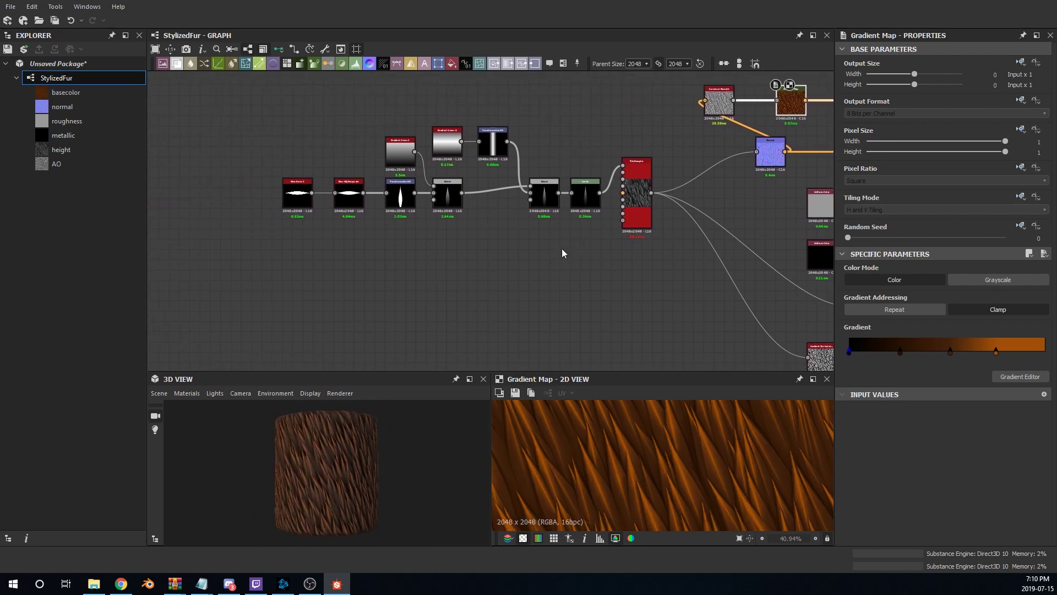
pyautogui.moveTo(468, 252); pyautogui.dragTo(402, 293, button='middle')
pyautogui.scroll(5, 325, 481)
pyautogui.scroll(-2, 327, 460)
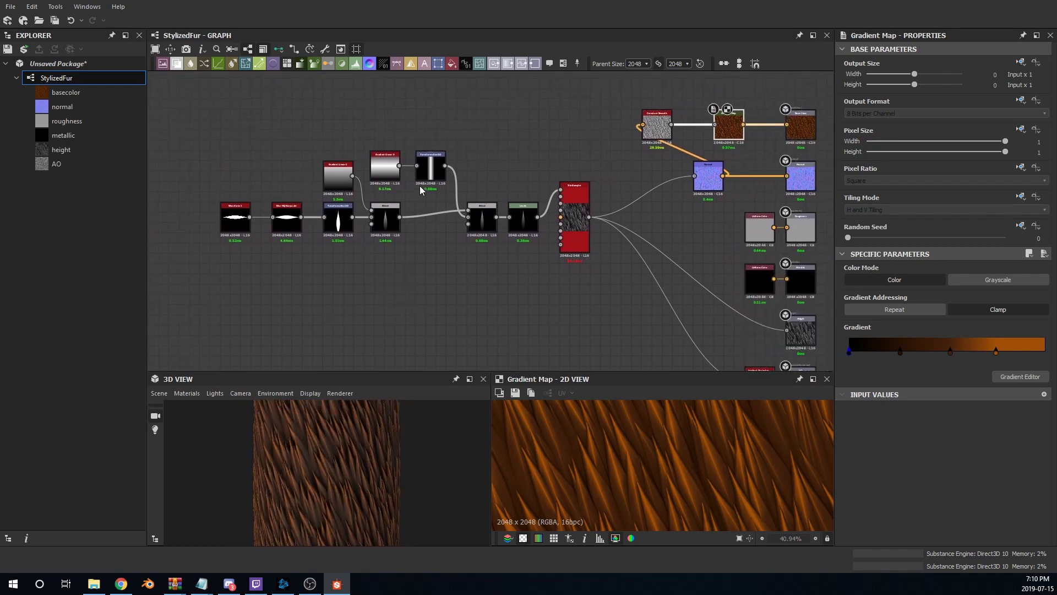
# Nudge the upper edge of the strand's Transformation 2D frame slightly outward to adjust the strand's height
pyautogui.doubleClick(346, 227)
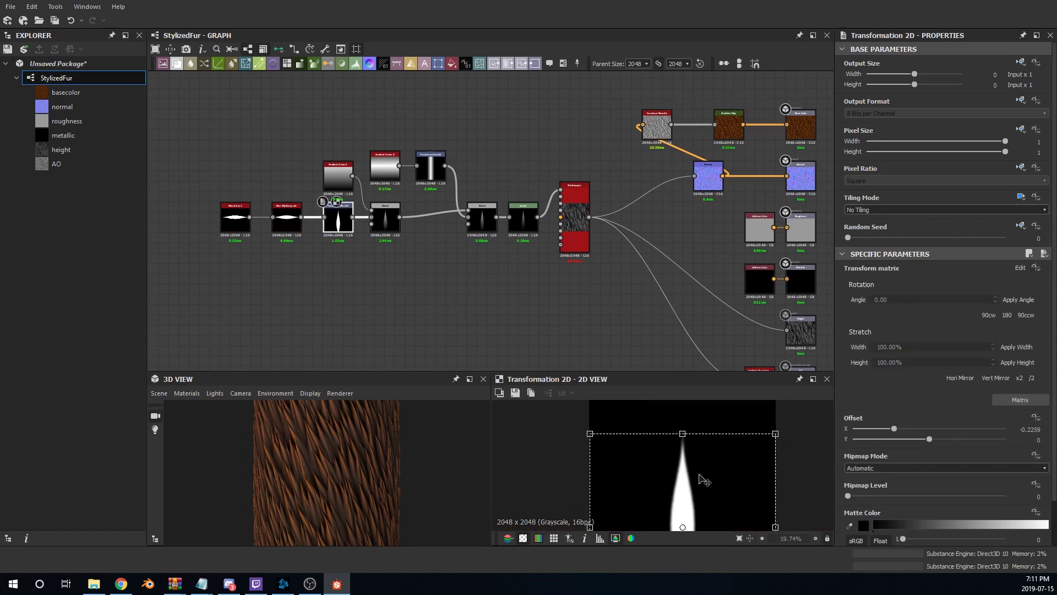
pyautogui.scroll(-3, 704, 480)
pyautogui.click(663, 436)
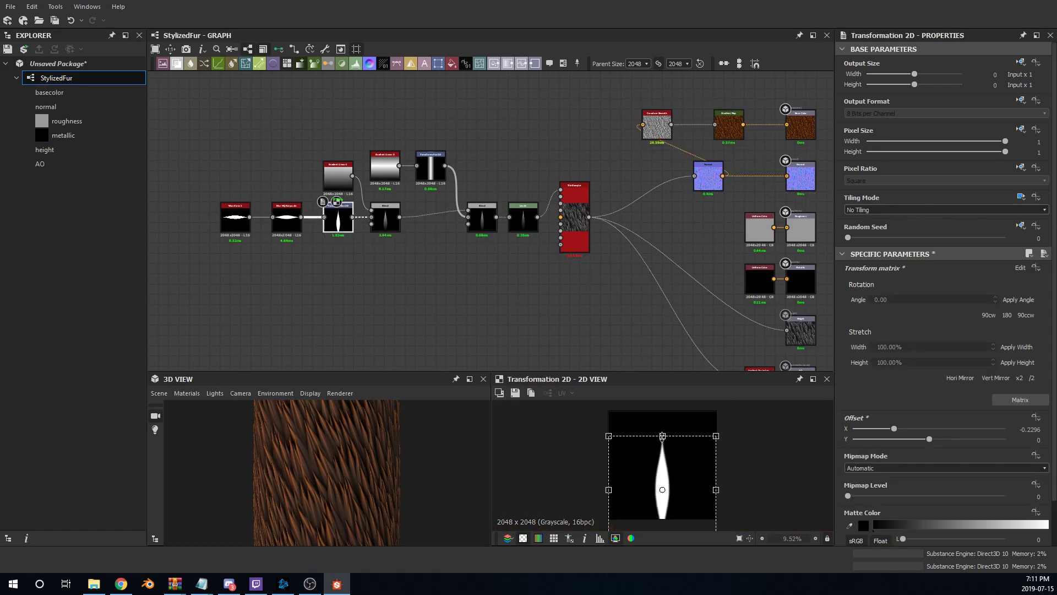
pyautogui.moveTo(662, 436)
pyautogui.mouseDown()
pyautogui.moveTo(662, 468)
pyautogui.moveTo(663, 425)
pyautogui.moveTo(662, 435)
pyautogui.mouseUp()
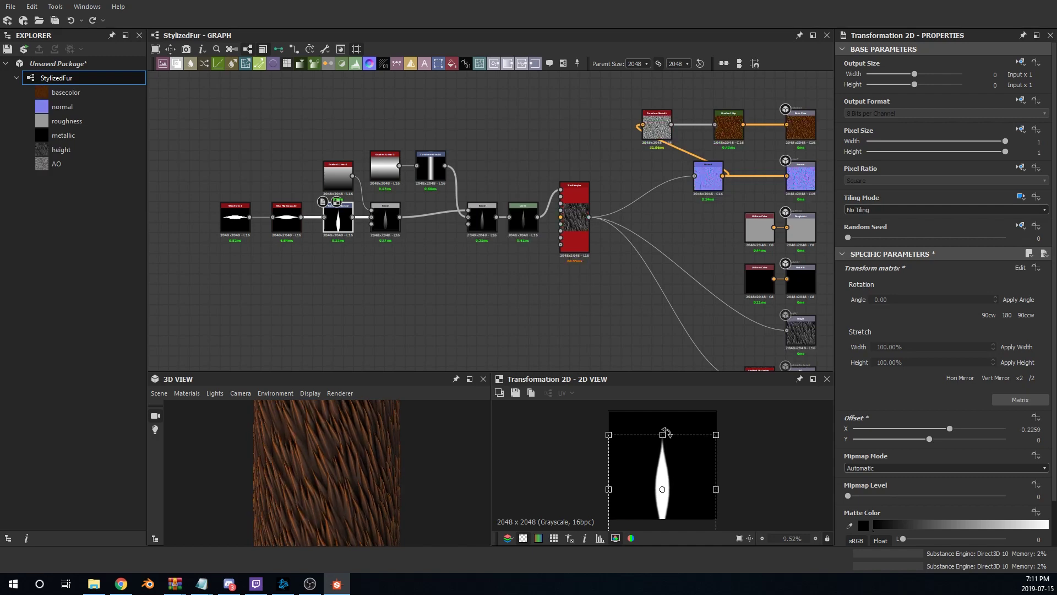
# Set the Waveform node's SizeMax to 0.16 and check the strands up close on the cylinder
pyautogui.doubleClick(235, 218)
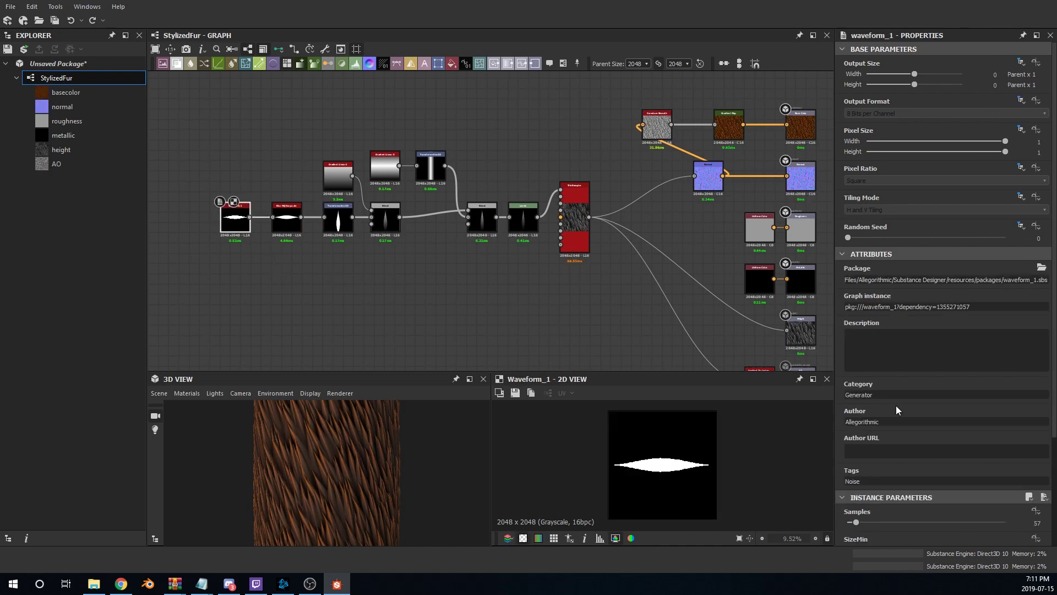
pyautogui.scroll(-3, 898, 407)
pyautogui.moveTo(874, 440); pyautogui.dragTo(873, 440)
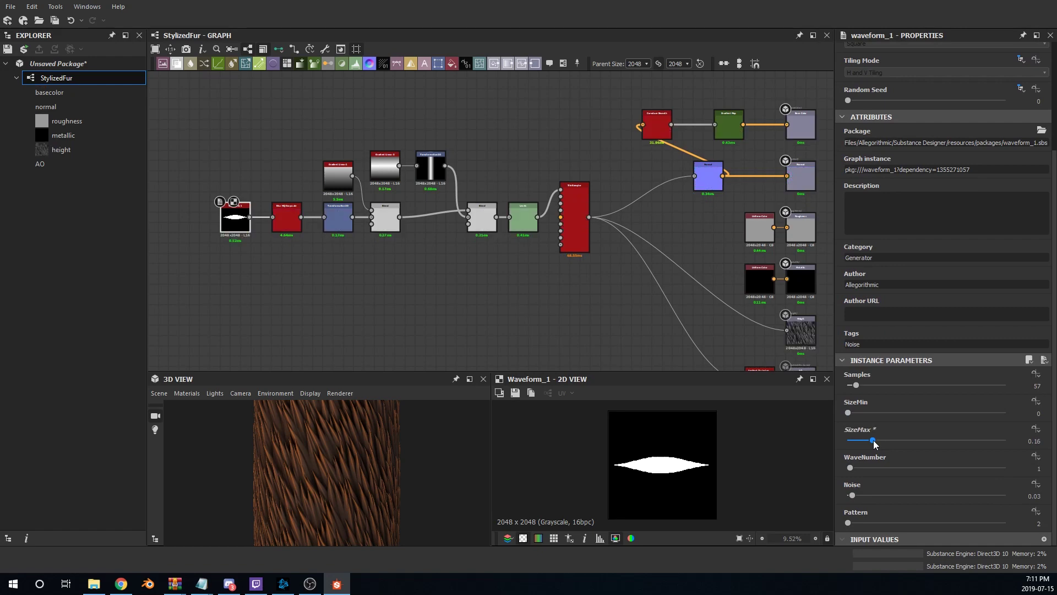
pyautogui.scroll(2, 335, 482)
pyautogui.scroll(2, 338, 482)
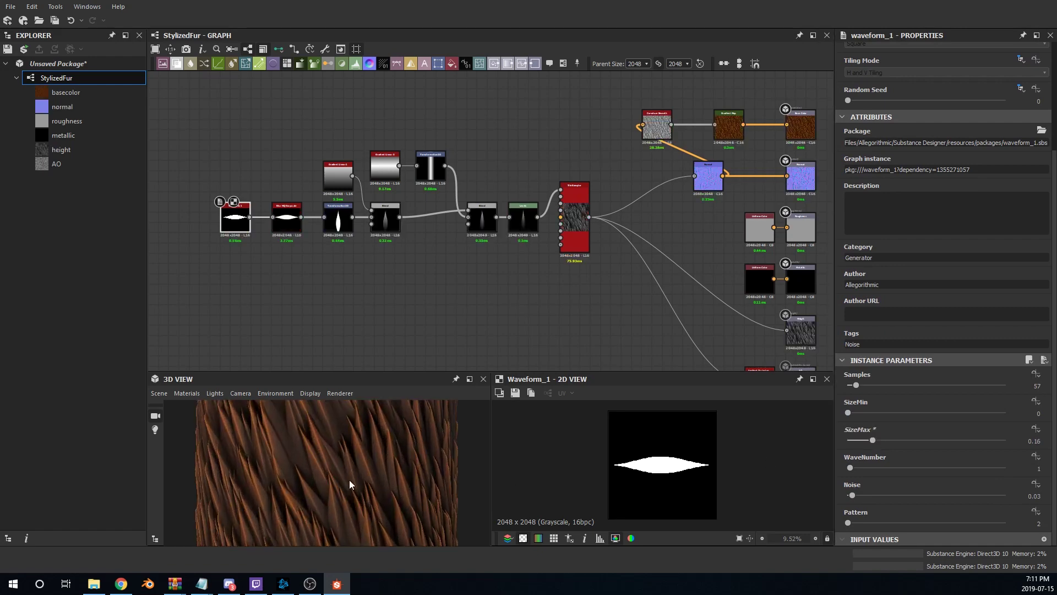
# Try Waveform SizeMax values of 0.28 and 0.09, comparing the strand thickness on the cylinder
pyautogui.click(892, 441)
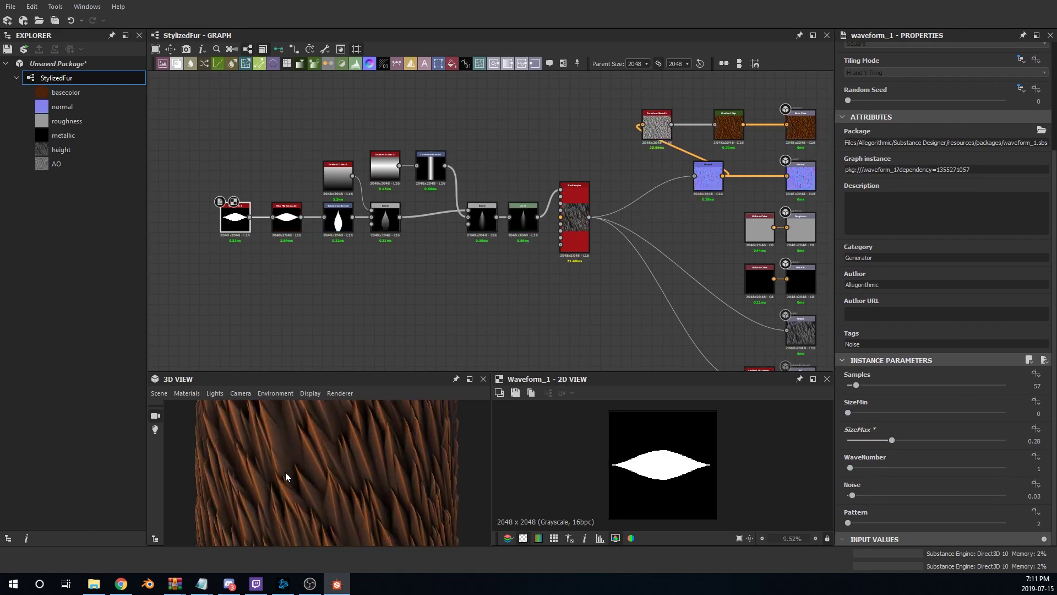
pyautogui.scroll(-3, 286, 471)
pyautogui.moveTo(304, 492); pyautogui.dragTo(340, 515)
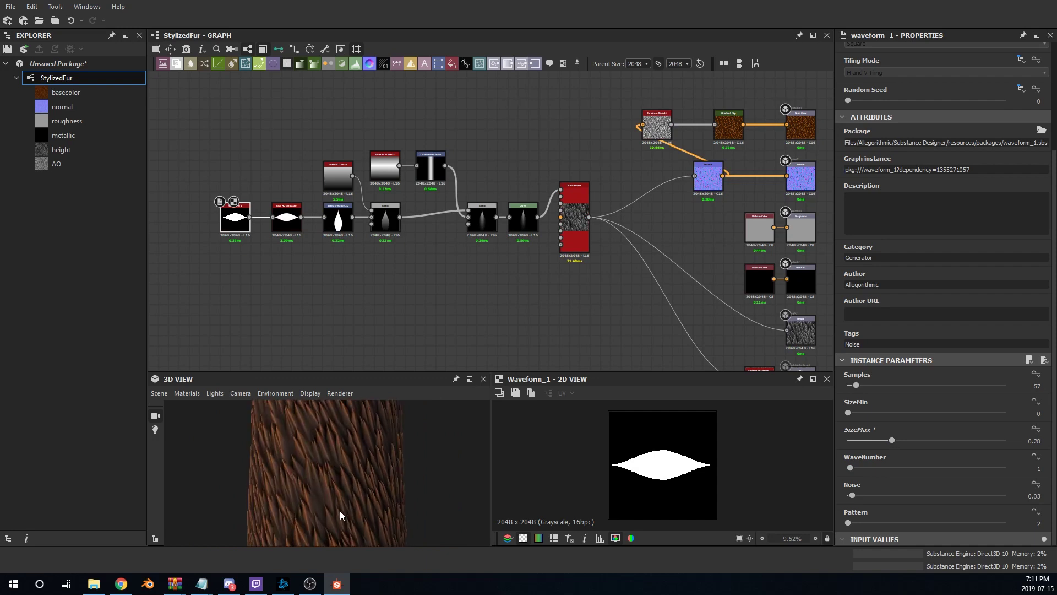
pyautogui.click(862, 441)
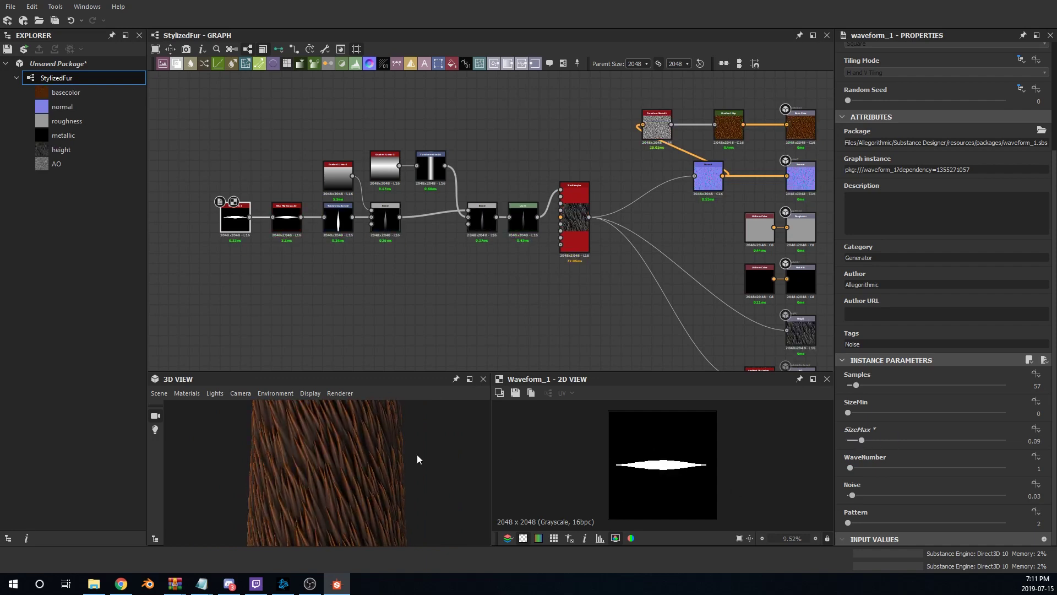
pyautogui.scroll(1, 356, 474)
pyautogui.scroll(-3, 356, 474)
pyautogui.moveTo(355, 474); pyautogui.dragTo(369, 491)
pyautogui.scroll(3, 369, 491)
# Set the Waveform node's SizeMax to 0.14 and check the fur on the cylinder
pyautogui.click(870, 441)
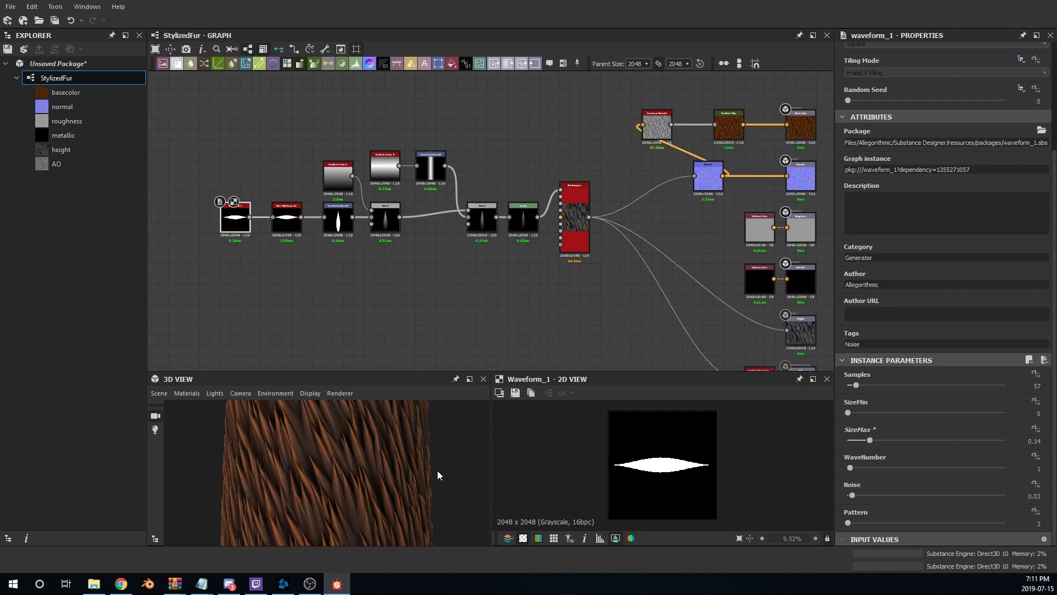
pyautogui.scroll(5, 323, 476)
pyautogui.scroll(-4, 324, 475)
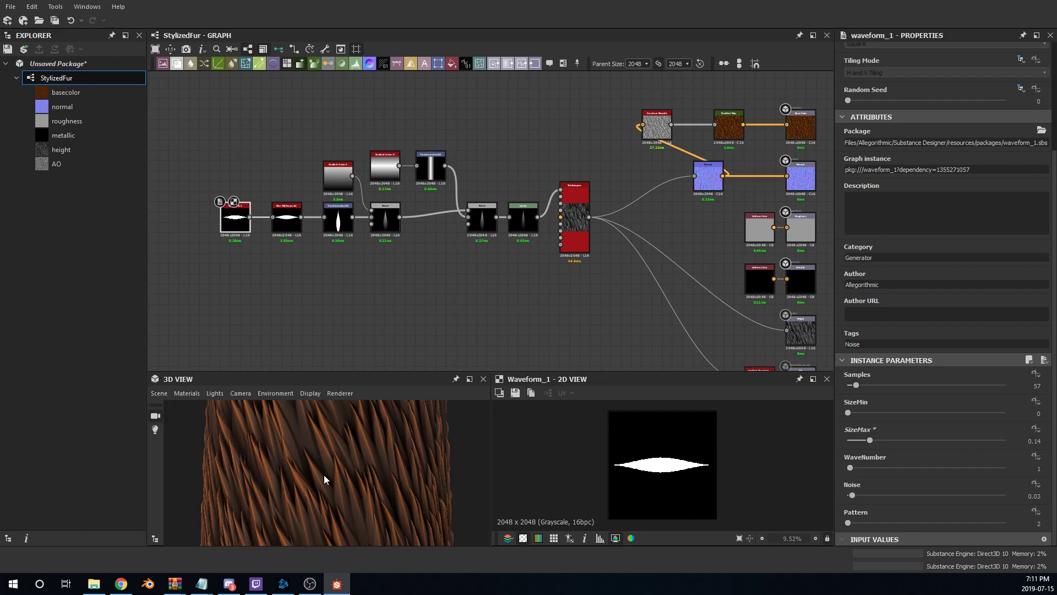
pyautogui.scroll(-2, 324, 475)
# Try a Waveform Noise of 0.32 and check the strand edges on the cylinder
pyautogui.moveTo(880, 494)
pyautogui.mouseDown()
pyautogui.moveTo(926, 498)
pyautogui.moveTo(882, 499)
pyautogui.moveTo(897, 494)
pyautogui.mouseUp()
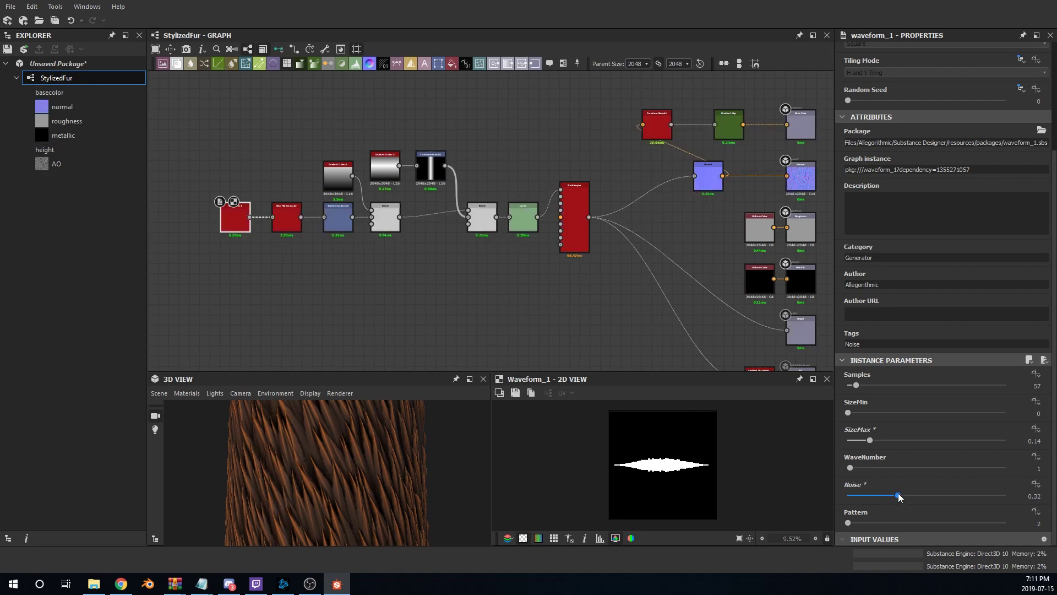
pyautogui.scroll(5, 368, 490)
pyautogui.scroll(-3, 365, 487)
pyautogui.moveTo(364, 487)
pyautogui.mouseDown()
pyautogui.moveTo(335, 501)
pyautogui.moveTo(359, 468)
pyautogui.mouseUp()
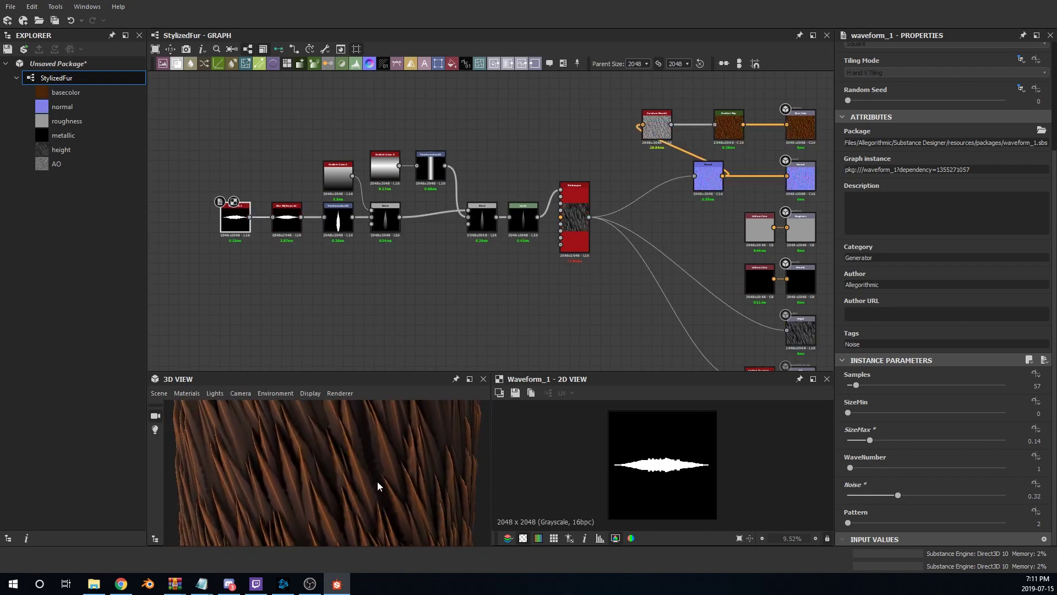
# Set the Waveform's Noise to 0.08 and try Pattern 8, checking the effect on the cylinder
pyautogui.click(857, 495)
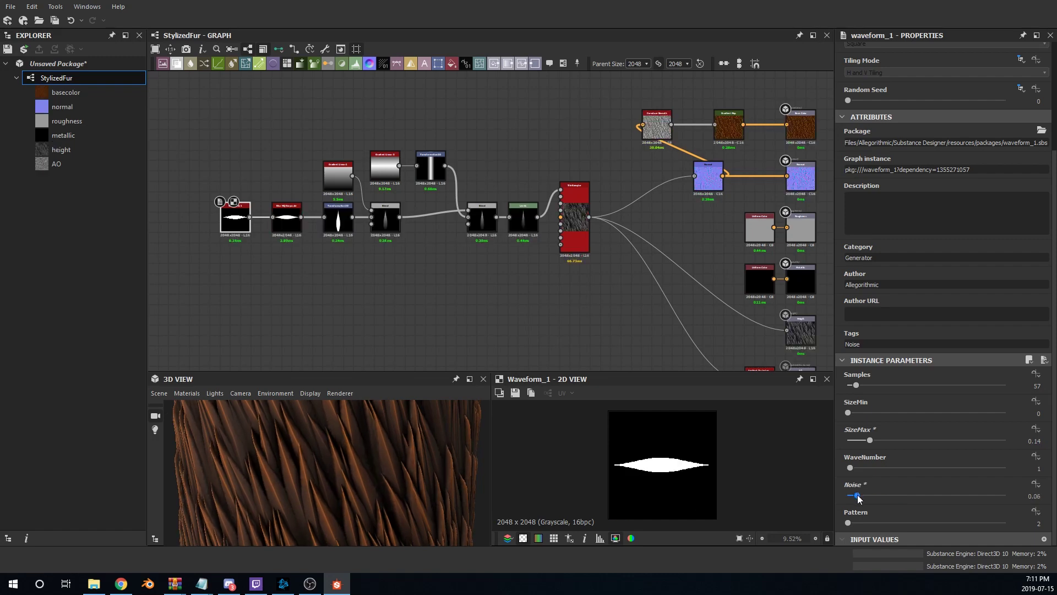
pyautogui.moveTo(857, 497); pyautogui.dragTo(919, 521)
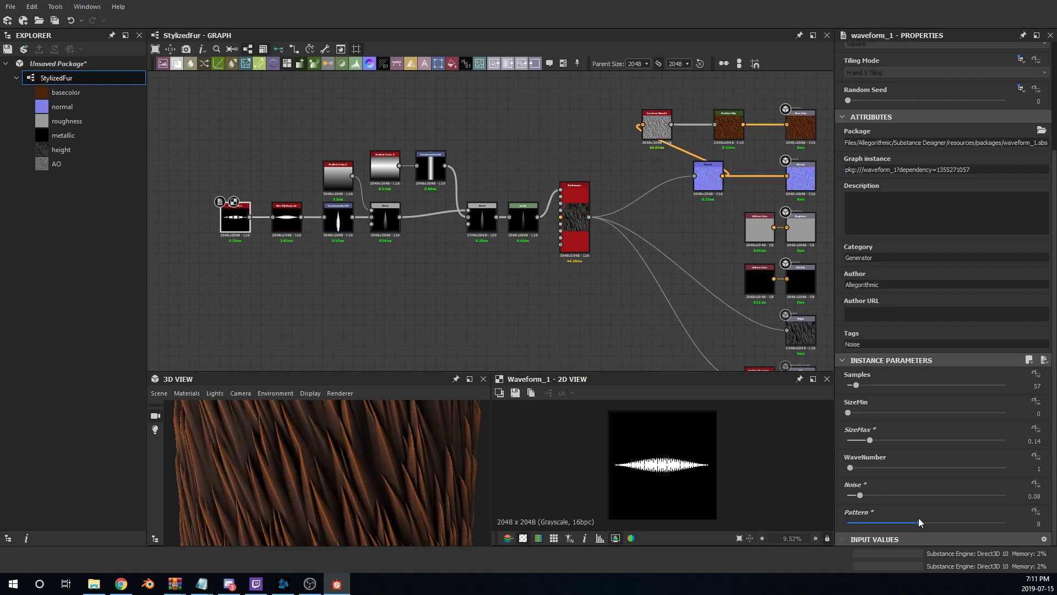
pyautogui.scroll(-3, 356, 501)
pyautogui.moveTo(356, 501); pyautogui.dragTo(371, 484)
# Try Pattern 4 on the Waveform node and return its Pattern to 2
pyautogui.click(876, 521)
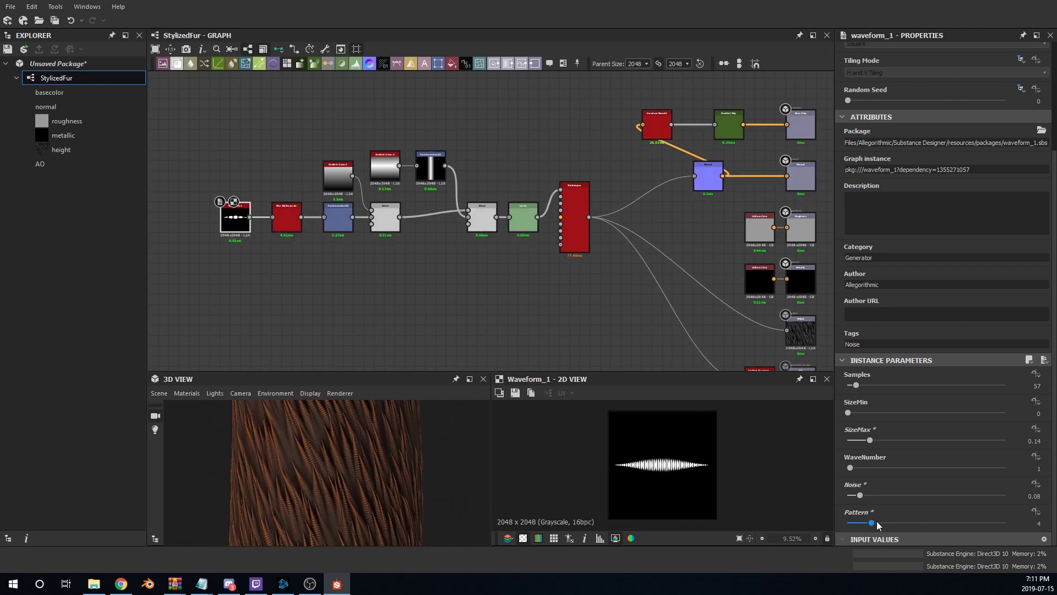
pyautogui.click(971, 523)
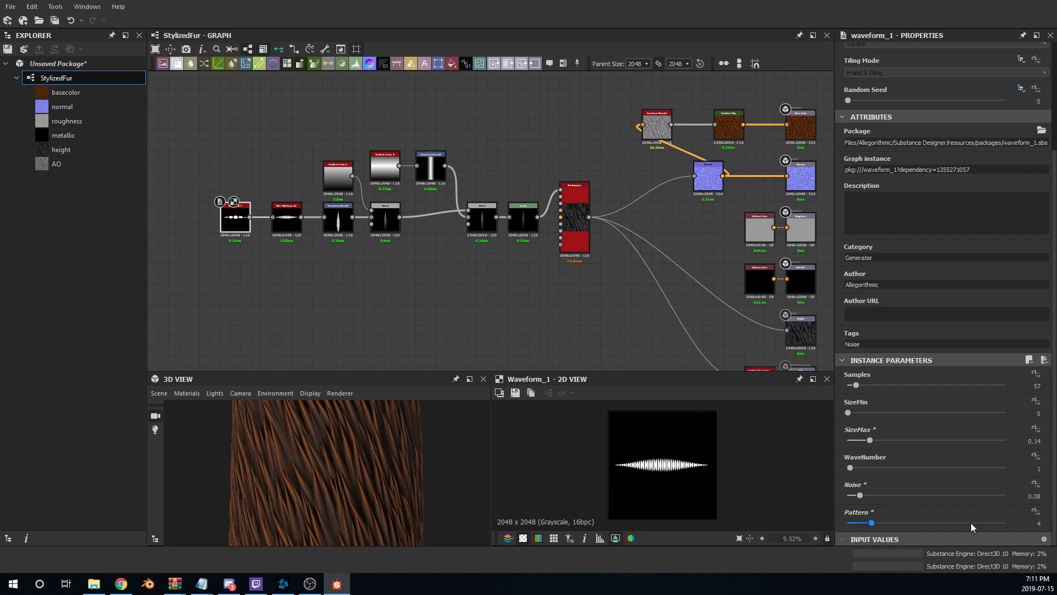
pyautogui.moveTo(977, 523); pyautogui.dragTo(850, 526)
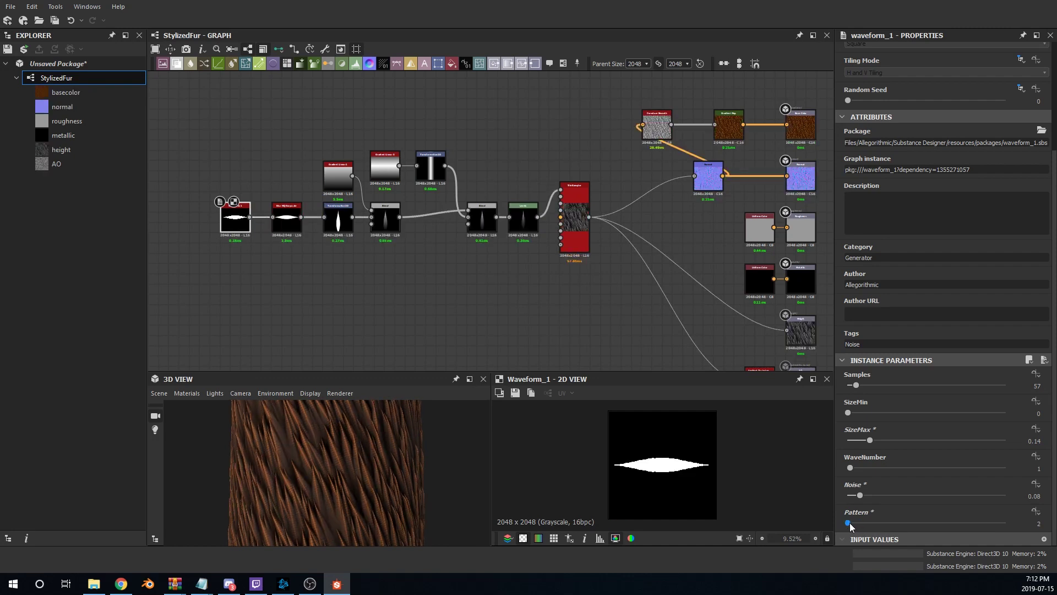
# Move the second gradient and its transform closer to the strand chain, and shift the Levels midtone slightly darkward to brighten the strand
pyautogui.moveTo(392, 169); pyautogui.dragTo(430, 194)
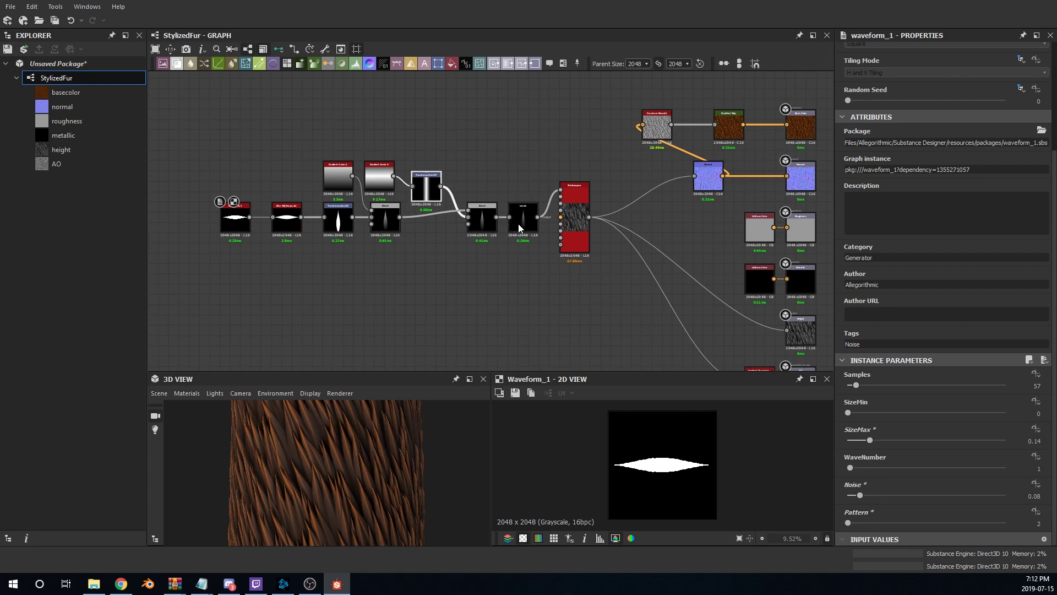
pyautogui.click(523, 221)
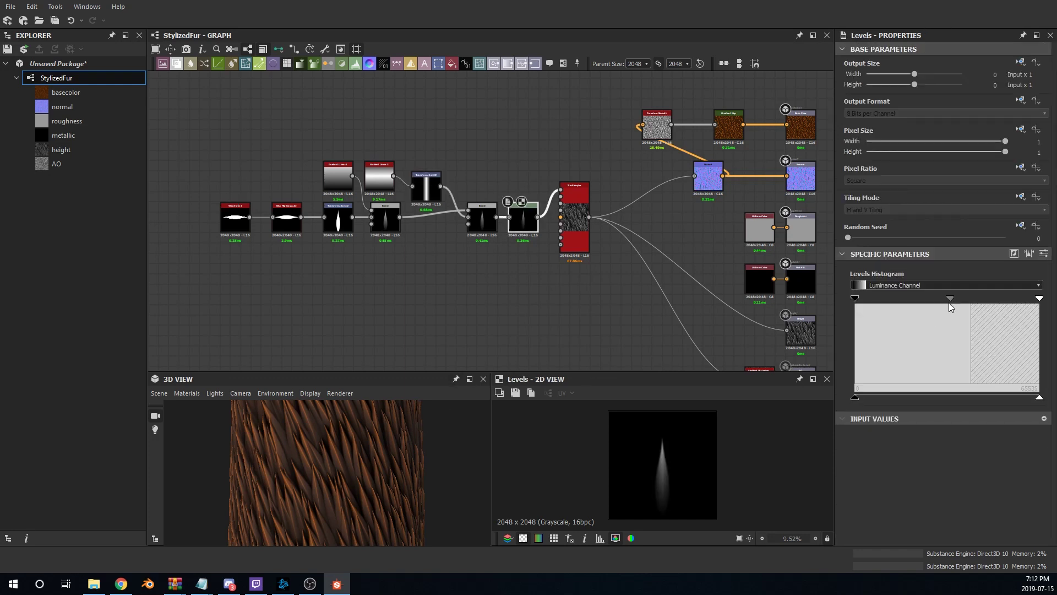
pyautogui.moveTo(949, 300); pyautogui.dragTo(940, 298)
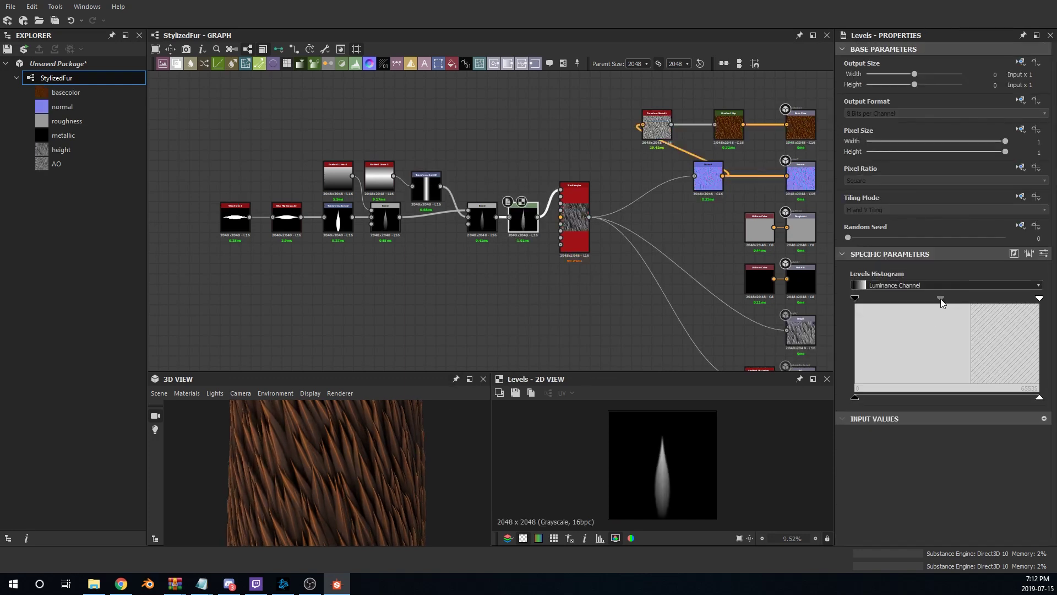
pyautogui.scroll(-3, 360, 492)
pyautogui.moveTo(360, 493)
pyautogui.mouseDown()
pyautogui.moveTo(306, 503)
pyautogui.moveTo(383, 503)
pyautogui.mouseUp()
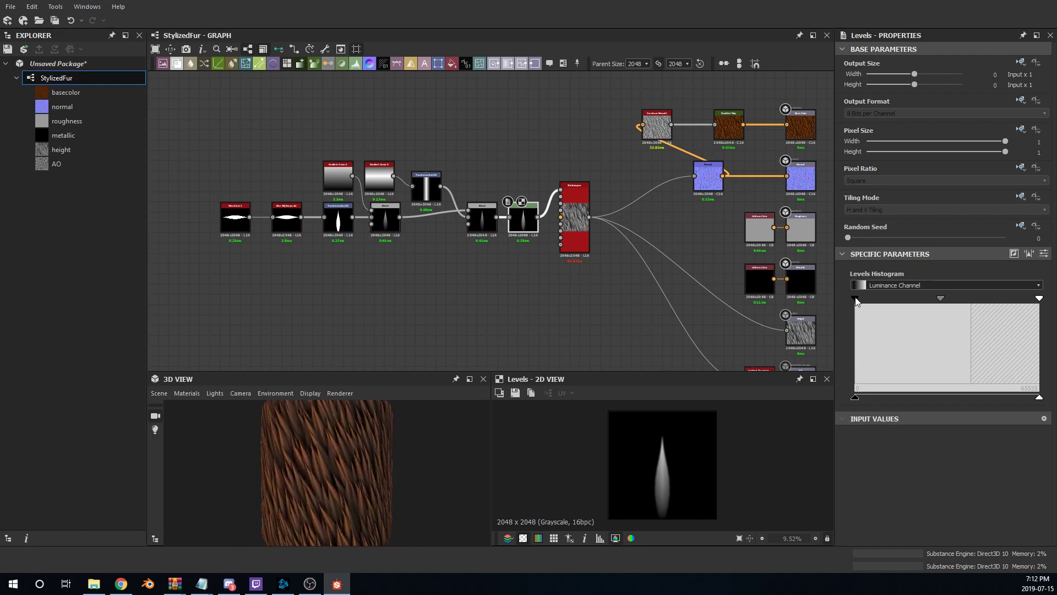
# Raise the Levels node's input black point to about 10% and lower its white point to about 90%, and check the fur
pyautogui.moveTo(855, 299); pyautogui.dragTo(873, 300)
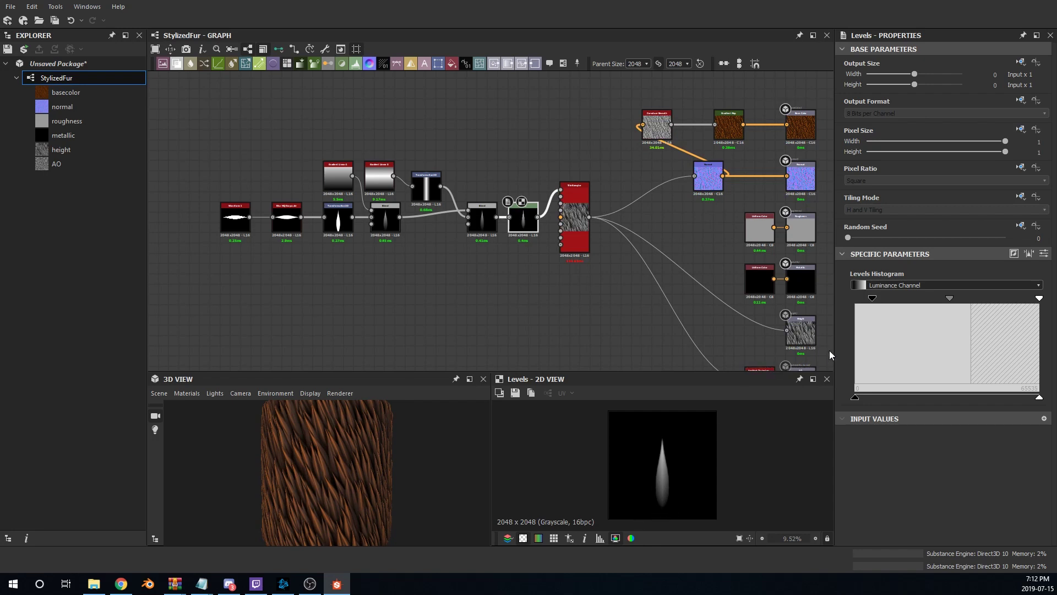
pyautogui.moveTo(1039, 300); pyautogui.dragTo(1020, 301)
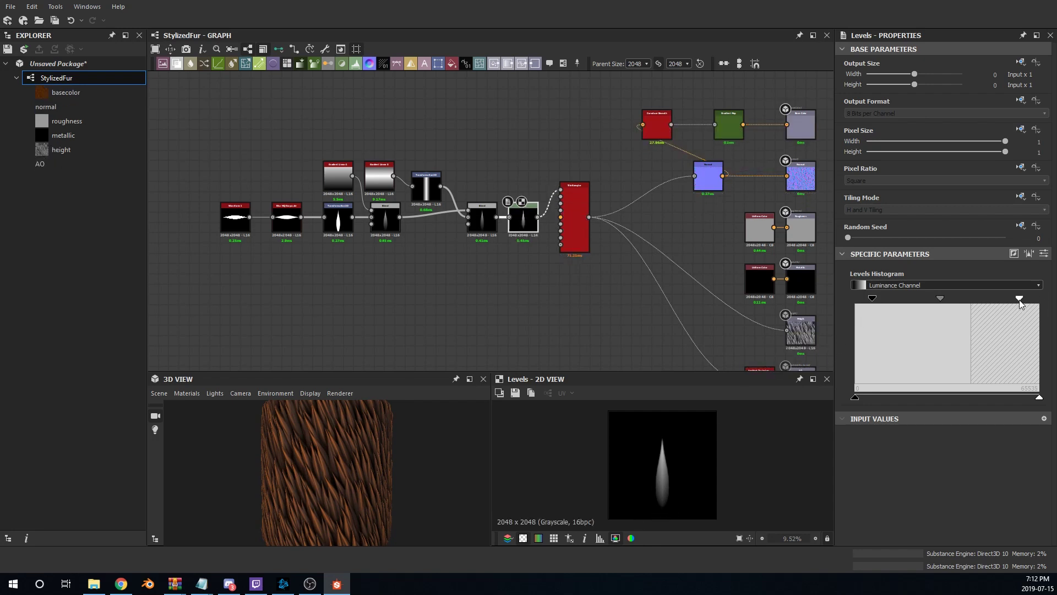
pyautogui.scroll(4, 348, 485)
pyautogui.scroll(-3, 348, 485)
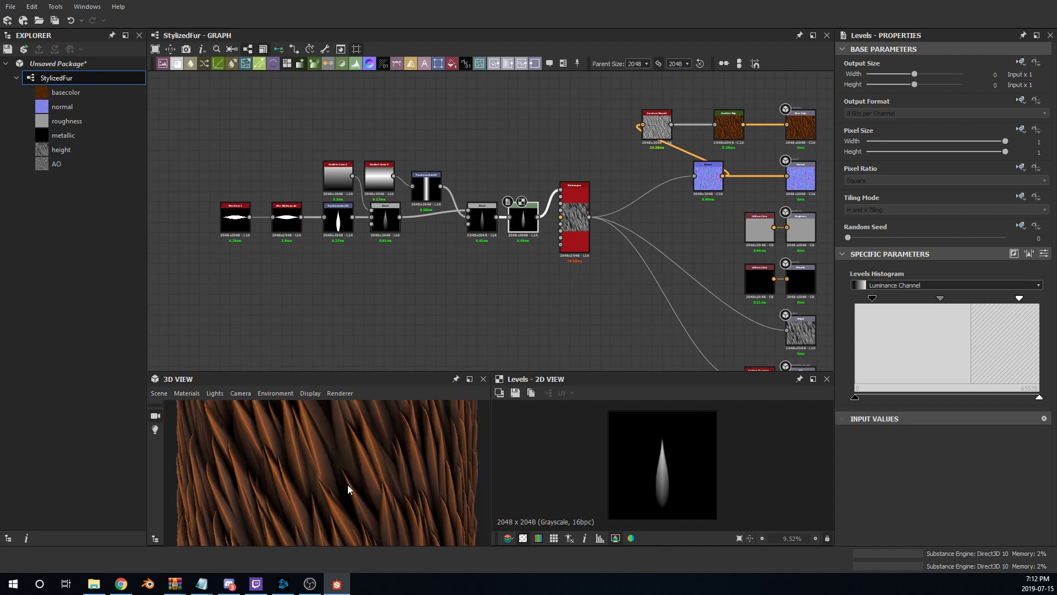
pyautogui.moveTo(348, 484)
pyautogui.mouseDown()
pyautogui.moveTo(286, 466)
pyautogui.moveTo(301, 451)
pyautogui.moveTo(365, 486)
pyautogui.mouseUp()
pyautogui.scroll(-3, 364, 485)
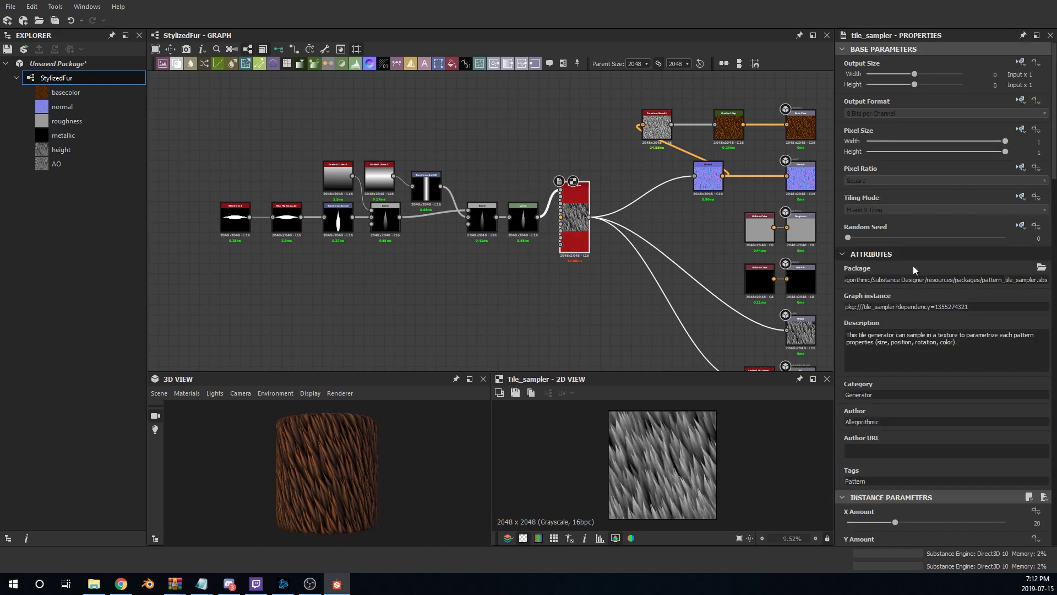
# Try an X Amount of 10 on the Tile Sampler and inspect the fur near and far
pyautogui.scroll(-5, 915, 257)
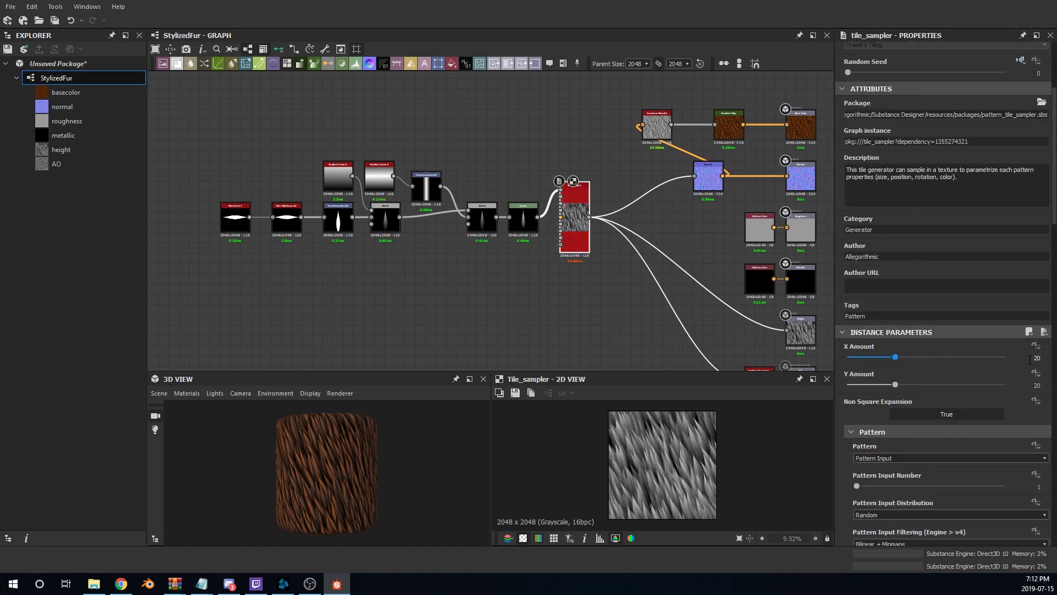
pyautogui.doubleClick(1037, 357)
pyautogui.press('Return')
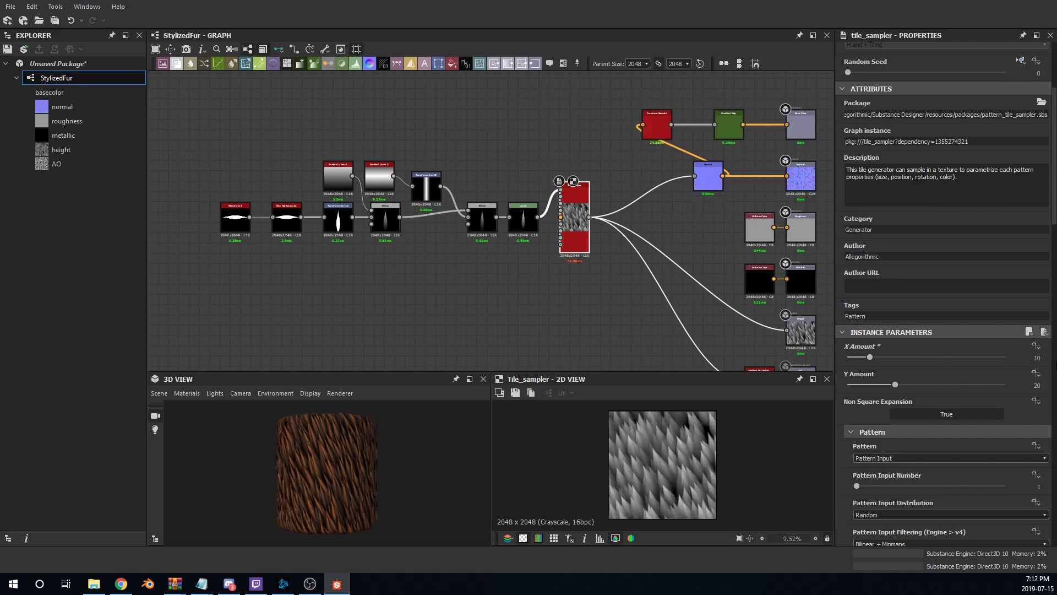
pyautogui.scroll(5, 372, 477)
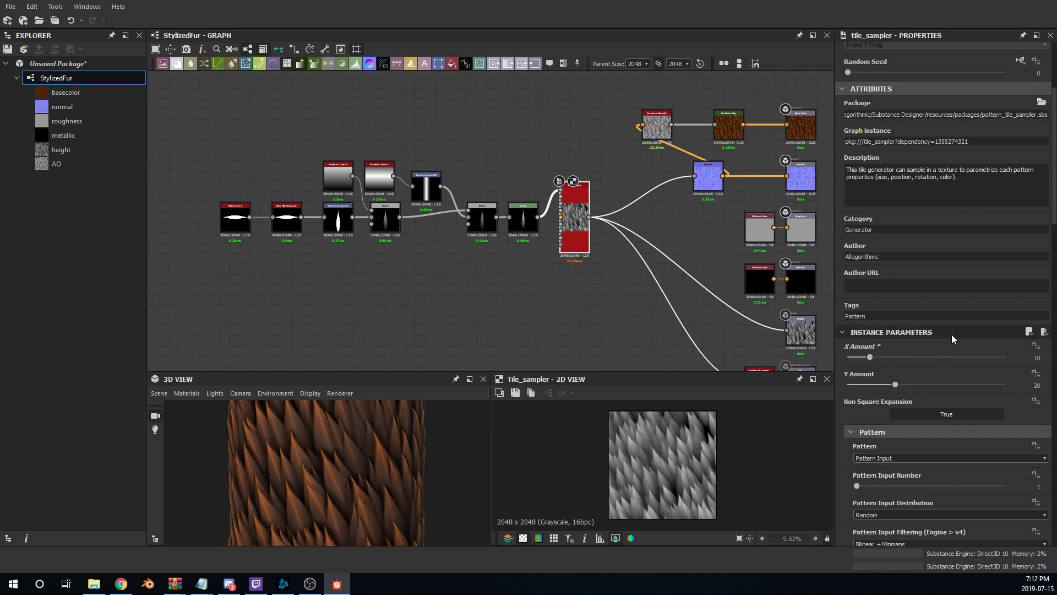
pyautogui.scroll(3, 361, 487)
pyautogui.scroll(-4, 361, 487)
pyautogui.scroll(-5, 361, 487)
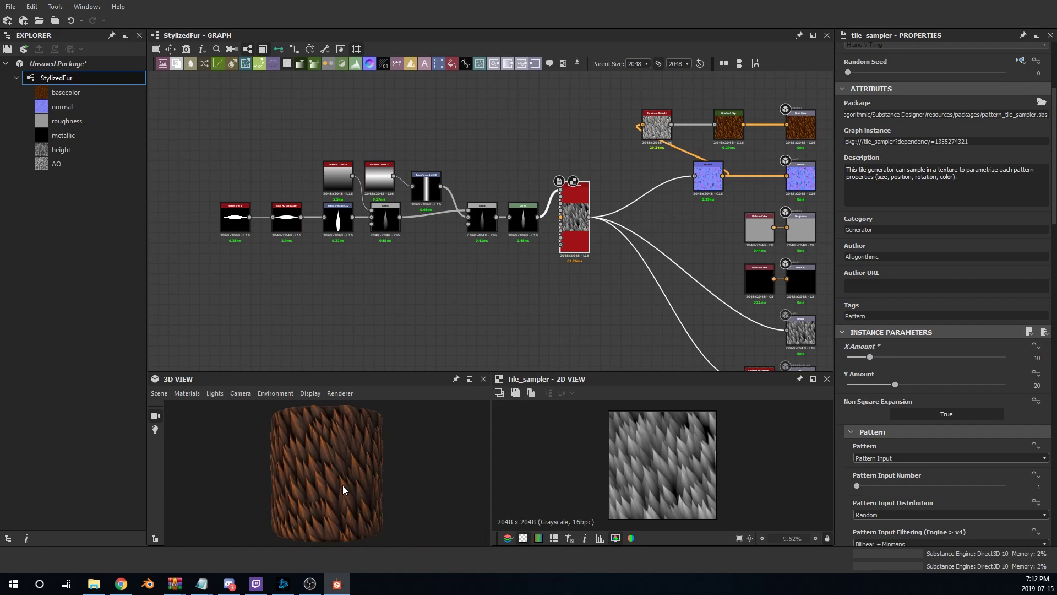
# Set the Tile Sampler's X Amount to 40 and check the strand density on the cylinder
pyautogui.click(1029, 356)
pyautogui.write('40')
pyautogui.press('Return')
pyautogui.scroll(5, 380, 468)
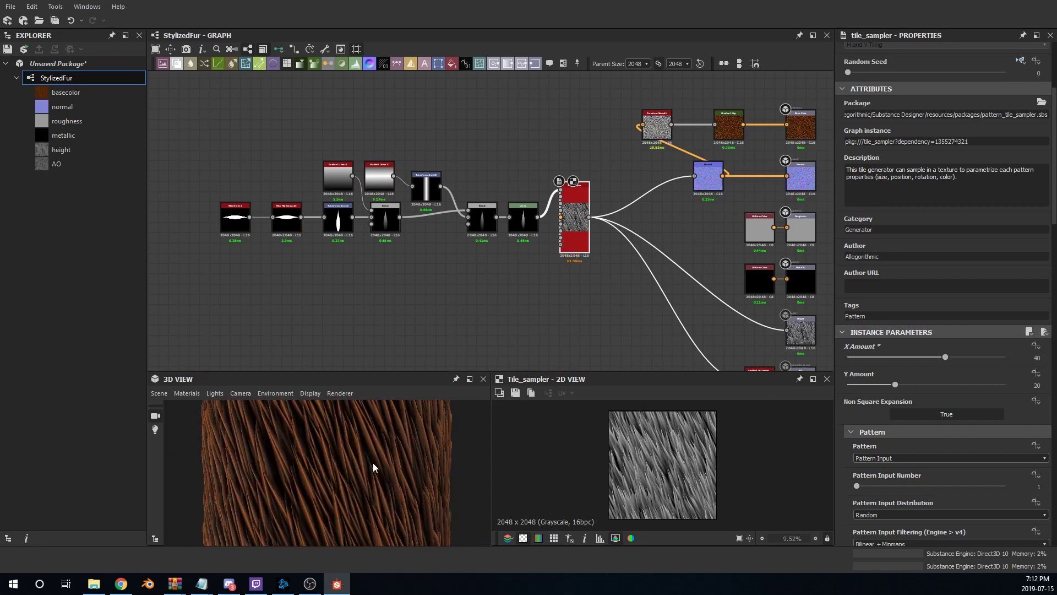
pyautogui.scroll(-2, 404, 456)
# Set the Tile Sampler's Y Amount to 40 and check the shorter, denser fur on the cylinder
pyautogui.click(1030, 383)
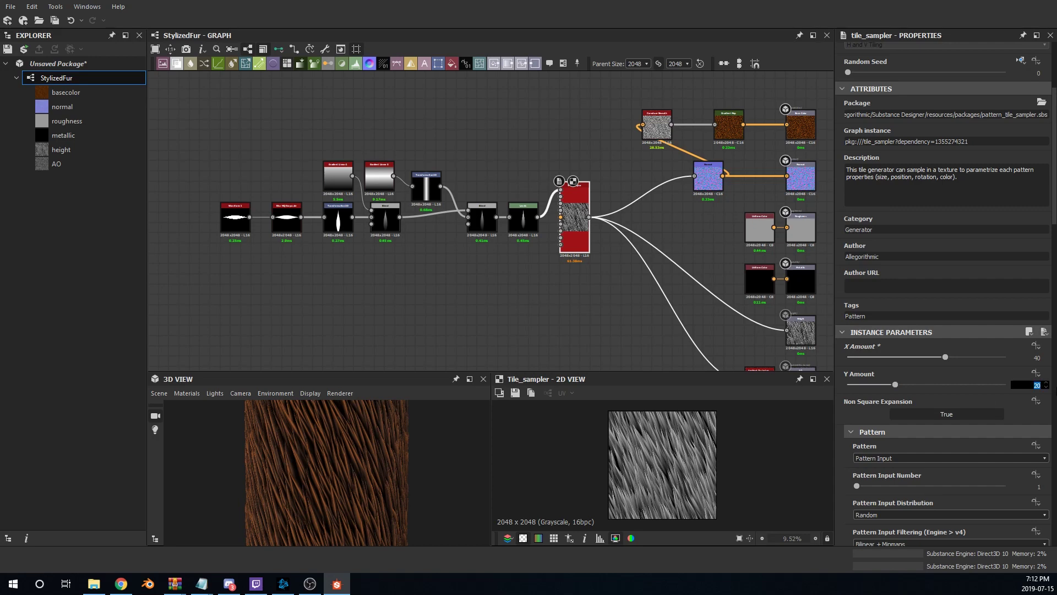
pyautogui.press('Return')
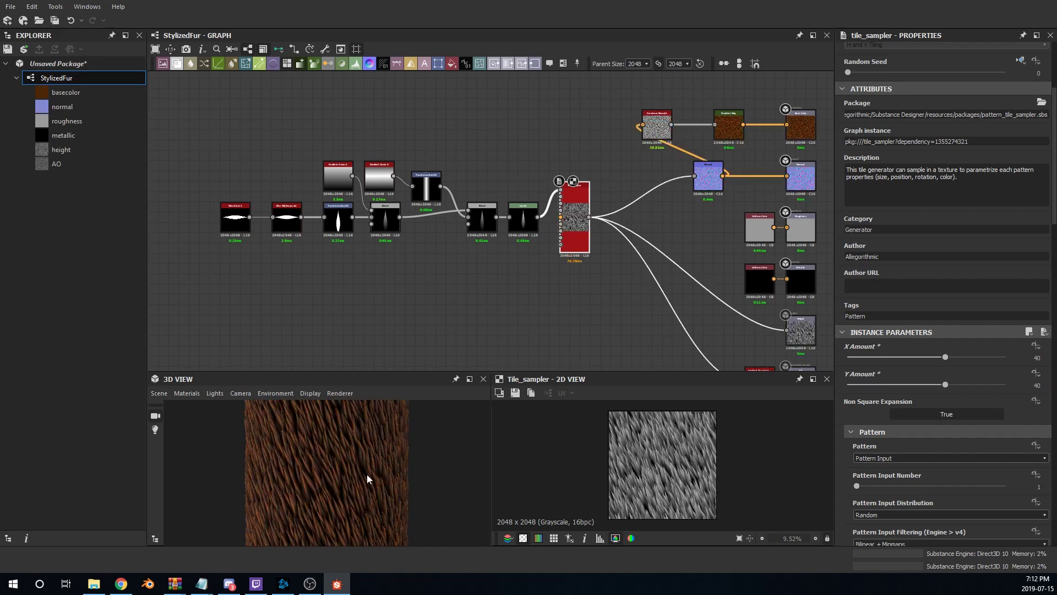
pyautogui.scroll(2, 367, 474)
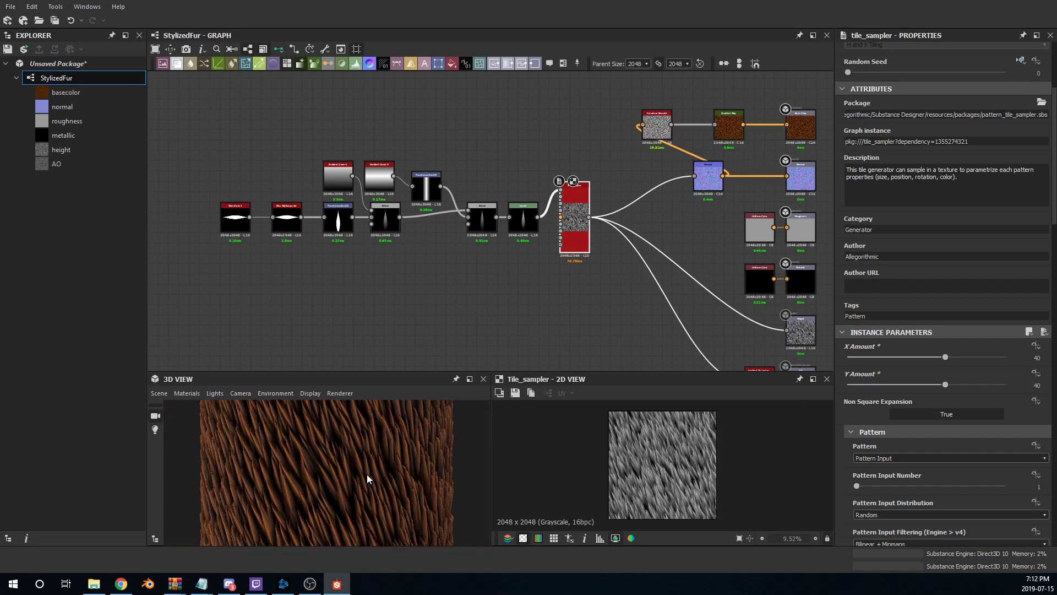
pyautogui.scroll(-1, 367, 474)
# Set the Tile Sampler's X Amount and Y Amount to 20 and check the fur on the cylinder
pyautogui.click(1038, 357)
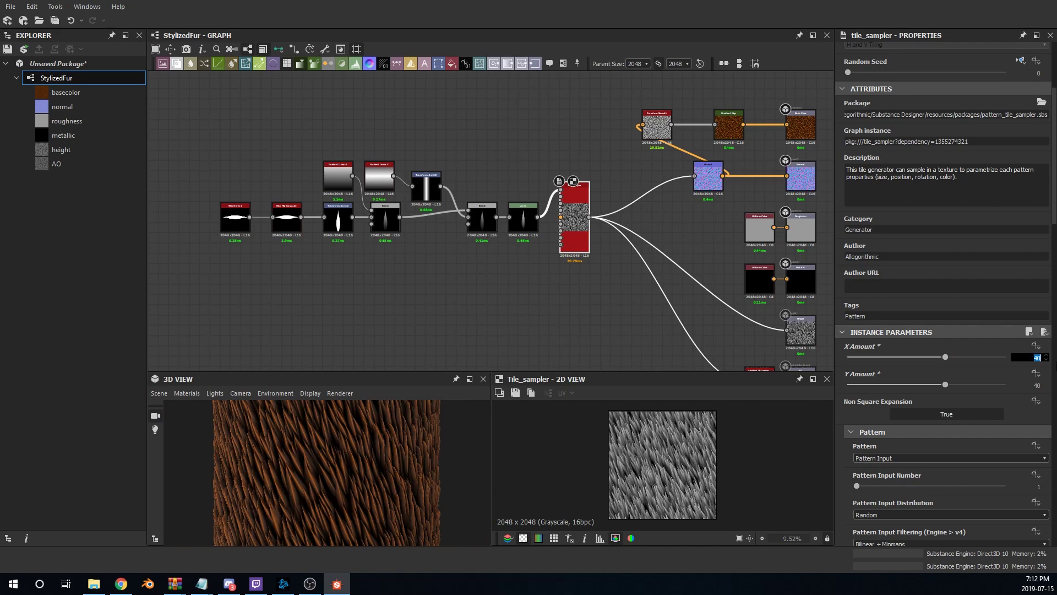
pyautogui.write('20')
pyautogui.press('Return')
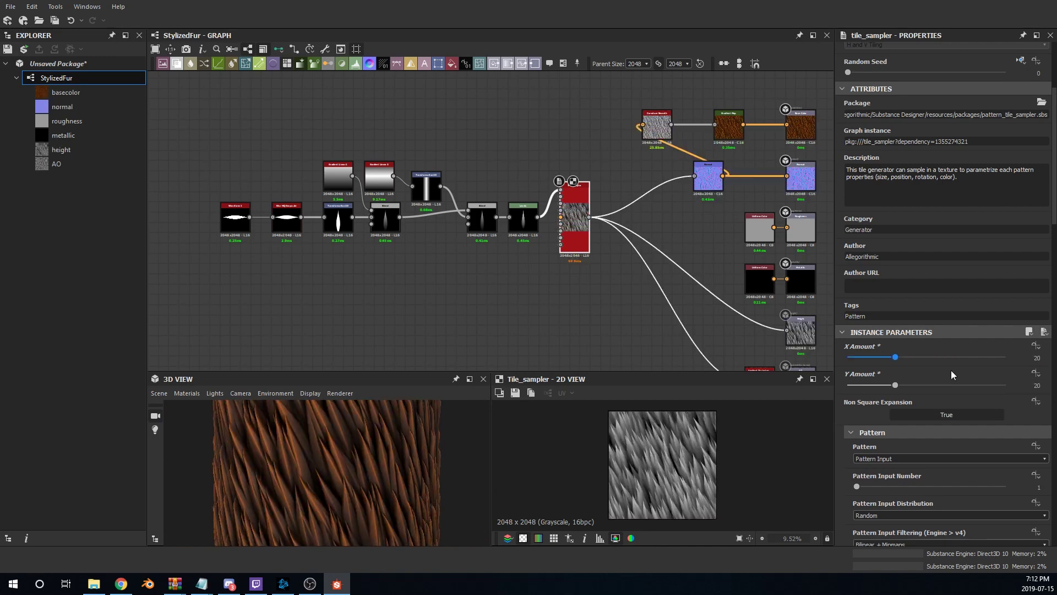
pyautogui.scroll(-5, 404, 440)
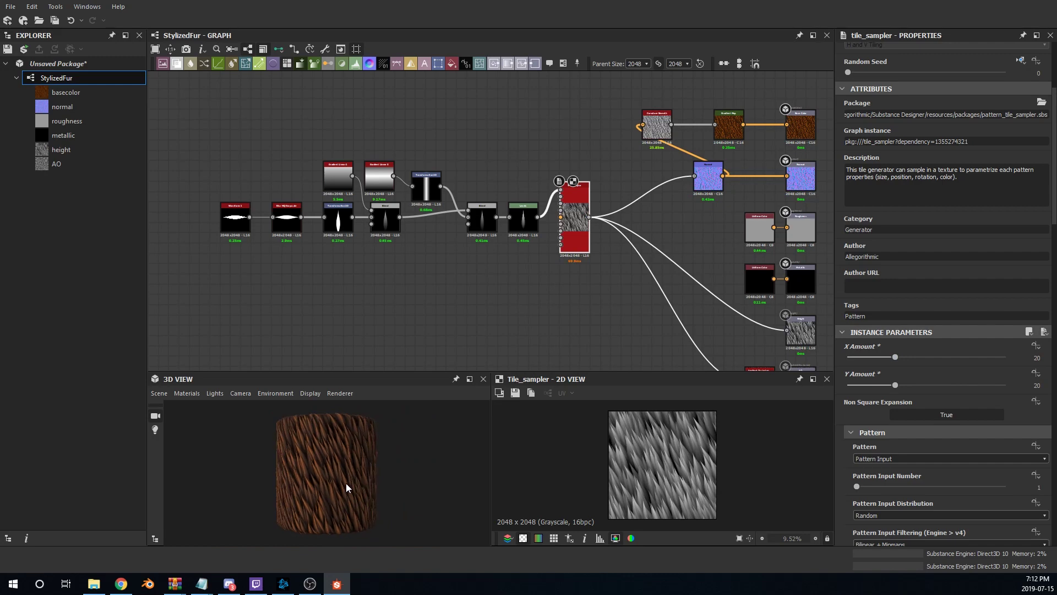
pyautogui.scroll(-3, 941, 451)
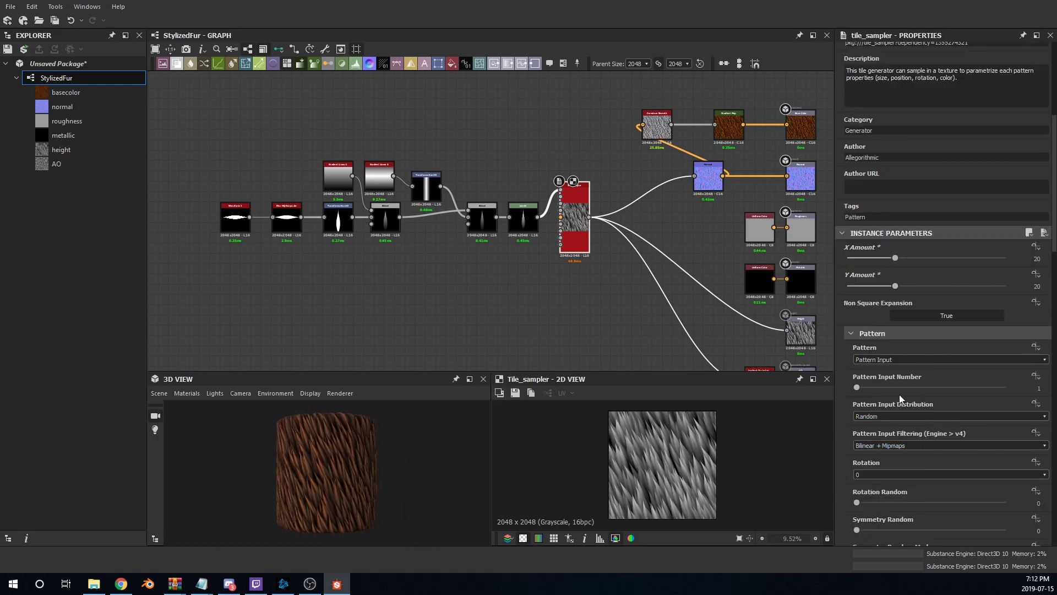
pyautogui.scroll(-4, 861, 389)
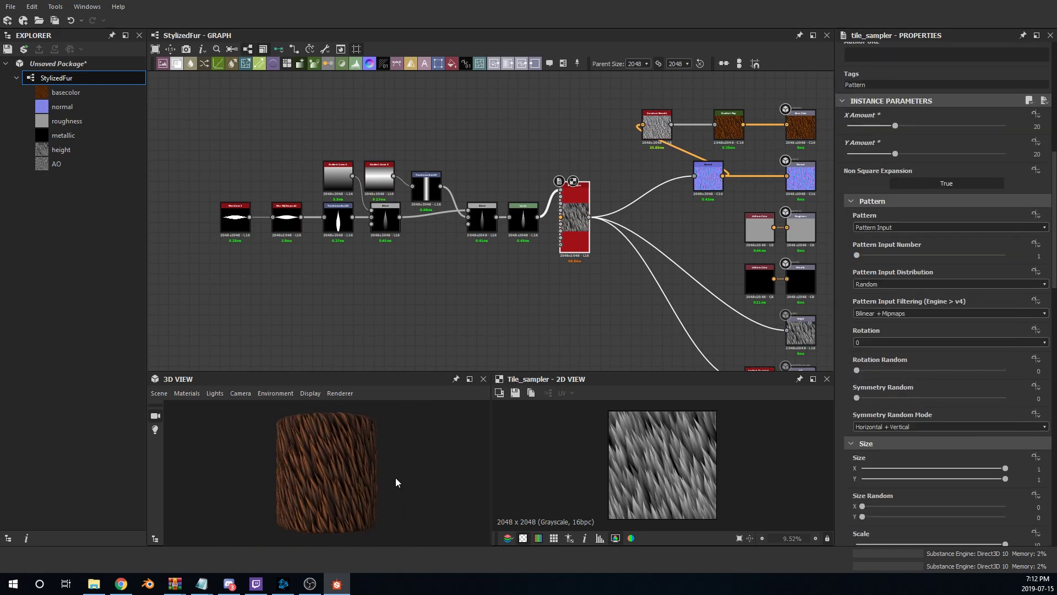
pyautogui.scroll(2, 358, 478)
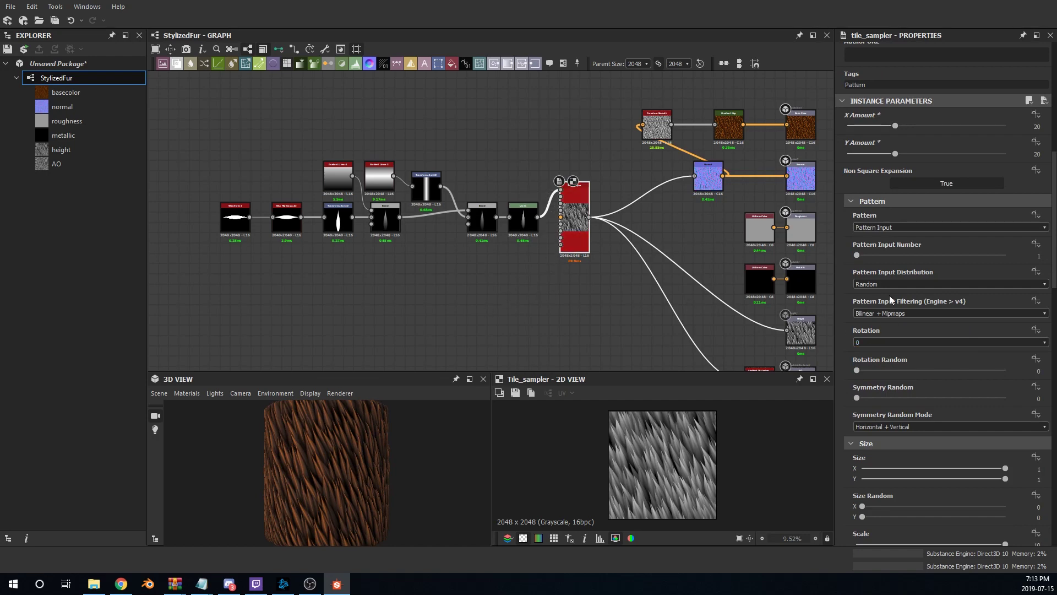
# Try a Pattern Input Number of 2 on the Tile Sampler and inspect the fur near and far
pyautogui.click(1039, 256)
pyautogui.write('2')
pyautogui.press('Return')
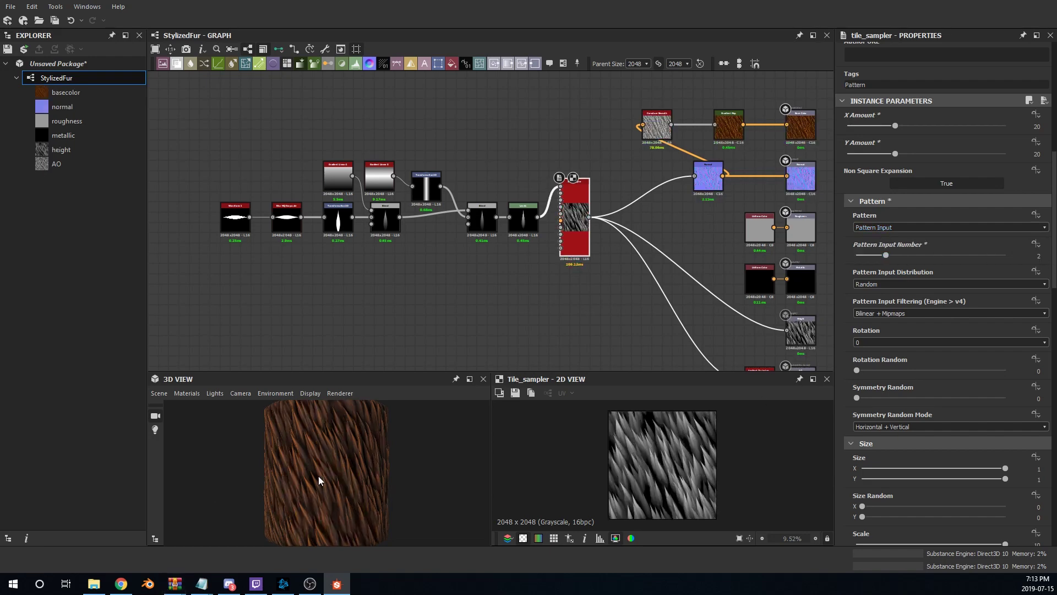
pyautogui.scroll(2, 344, 460)
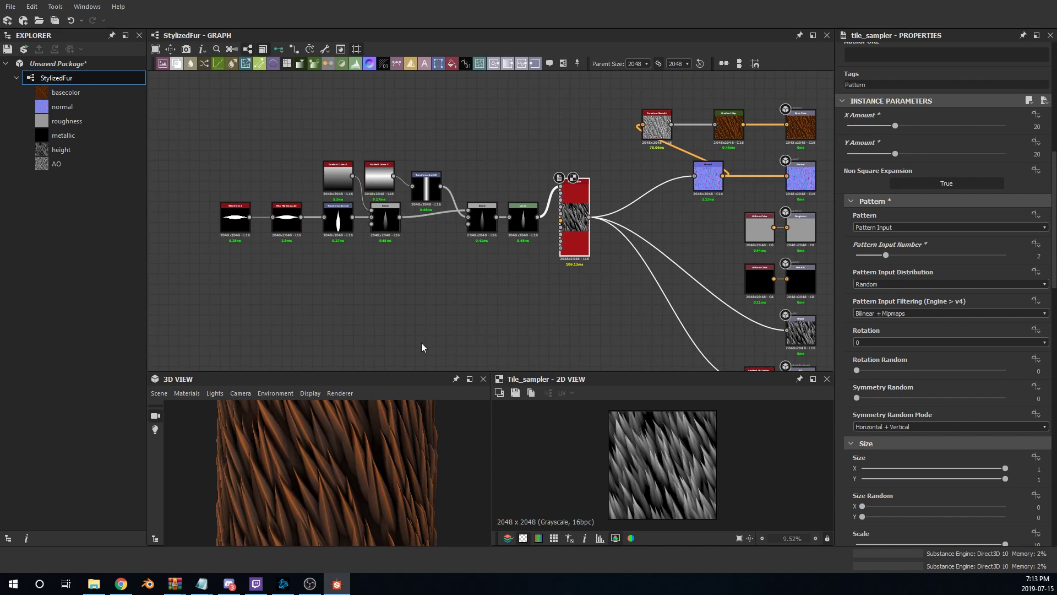
pyautogui.scroll(-3, 317, 472)
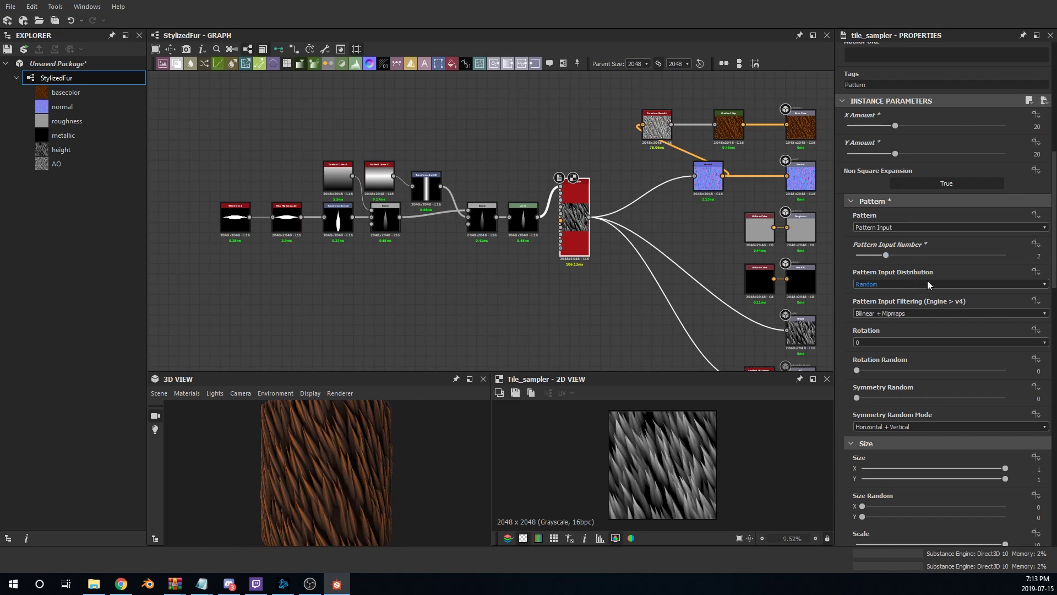
# Return the Tile Sampler's Pattern Input Number to 1 and check the fur on the cylinder
pyautogui.doubleClick(1038, 256)
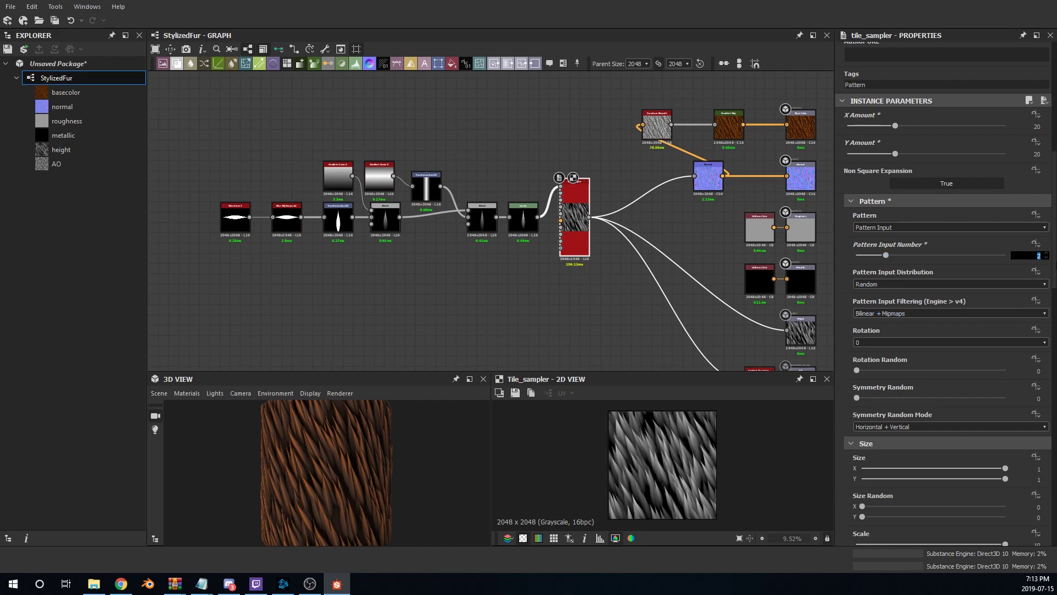
pyautogui.write('1')
pyautogui.press('Return')
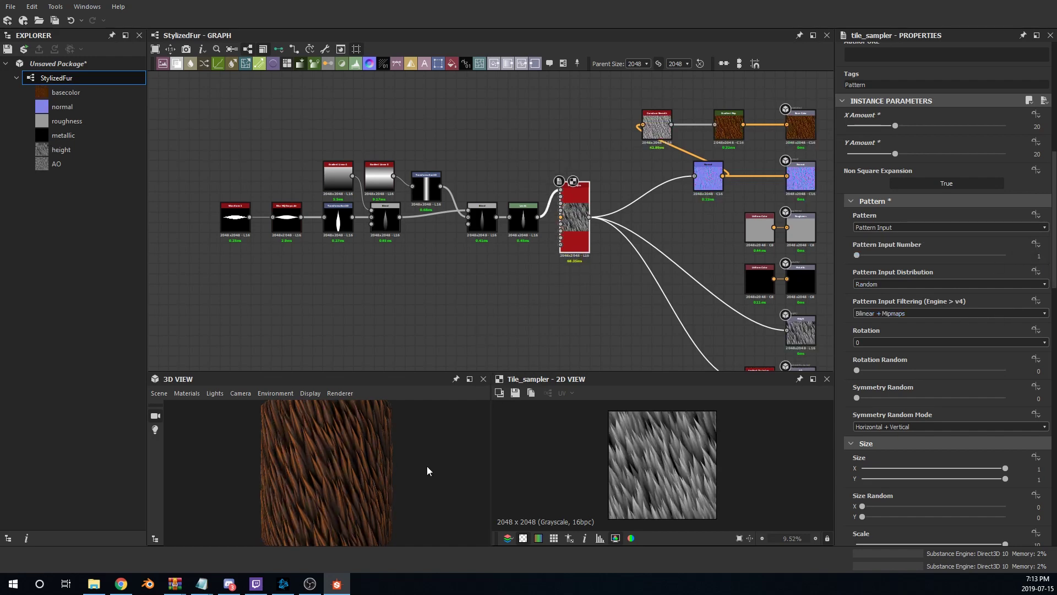
pyautogui.moveTo(364, 460); pyautogui.dragTo(168, 407)
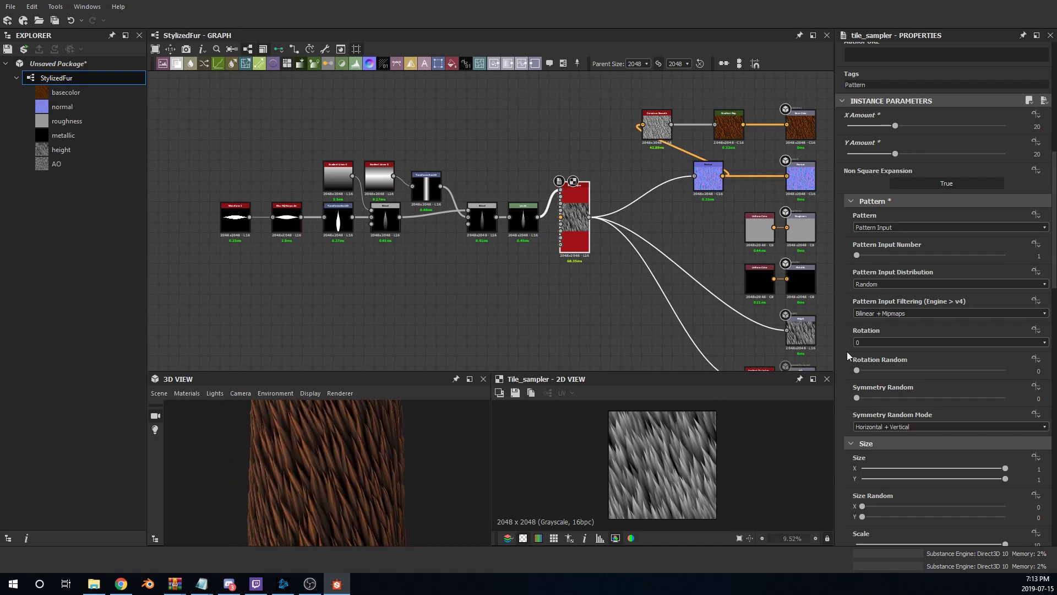
# Raise the Tile Sampler's Scale Random to about 0.21
pyautogui.scroll(-3, 880, 341)
pyautogui.moveTo(856, 373); pyautogui.dragTo(896, 374)
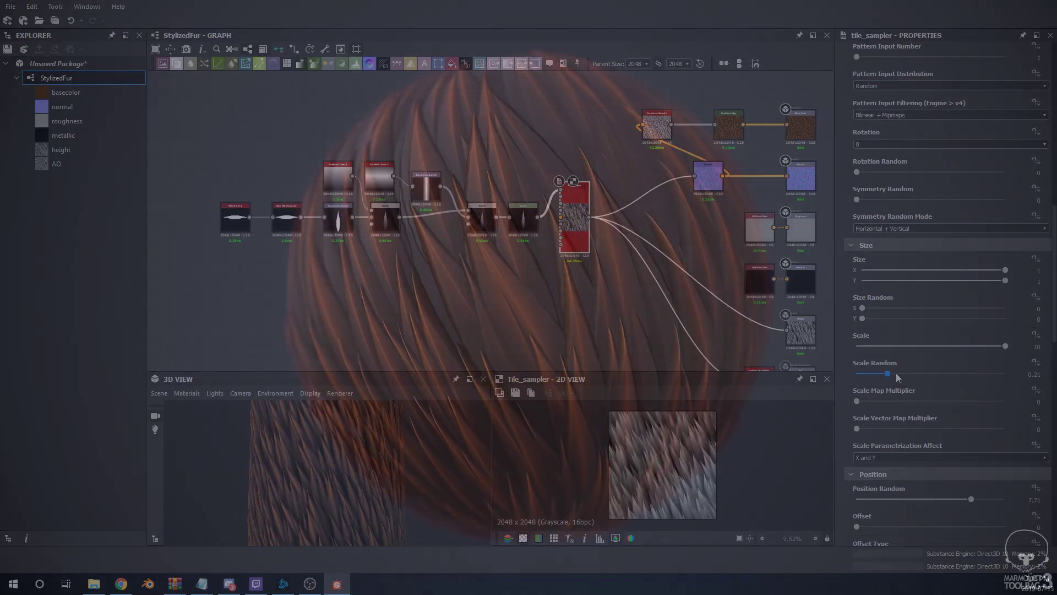